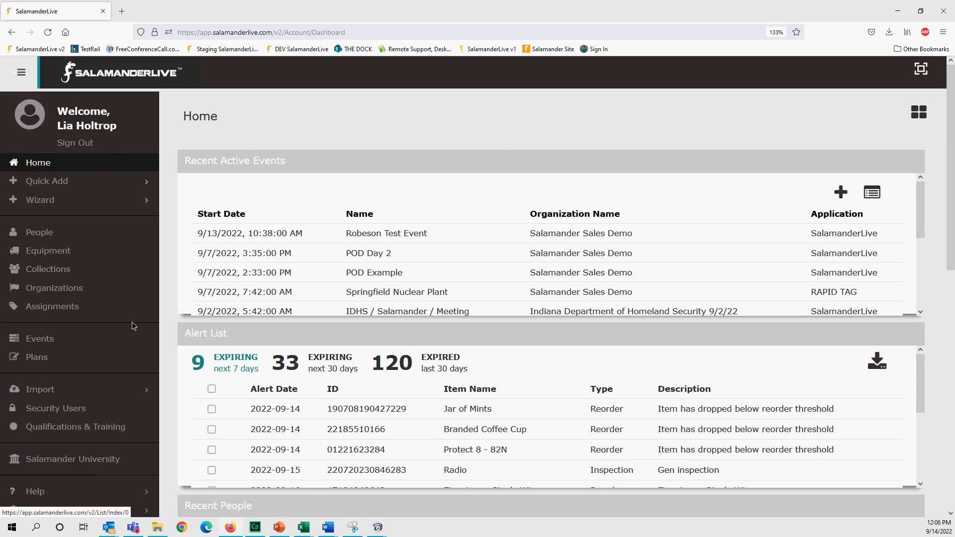
- Expand Settings and open the Organizations list, filtered to Salamander Sales Demo
{"action": "scroll", "coordinate": [69, 325], "scroll_direction": "down", "scroll_amount": 4}
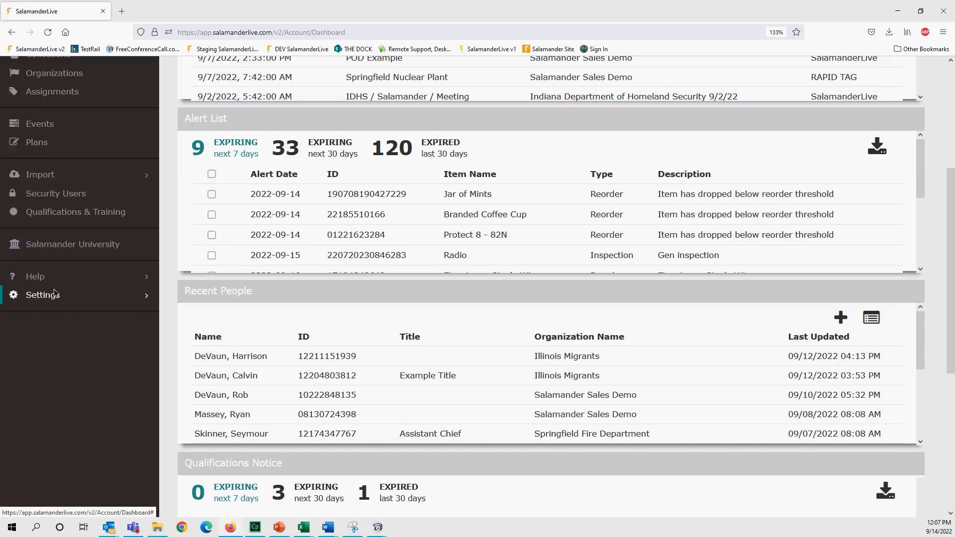
{"action": "left_click", "coordinate": [54, 297]}
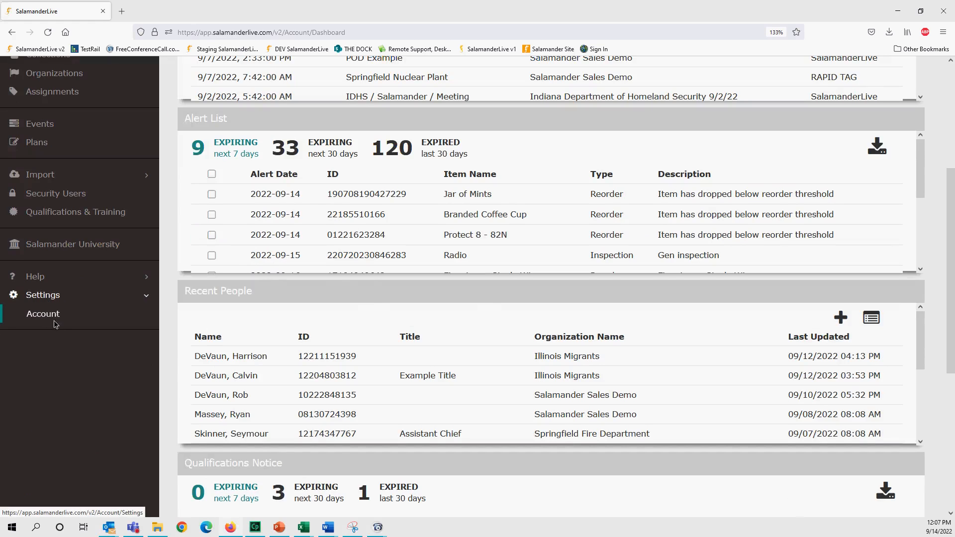
{"action": "scroll", "coordinate": [55, 323], "scroll_direction": "up", "scroll_amount": 3}
{"action": "left_click", "coordinate": [54, 224]}
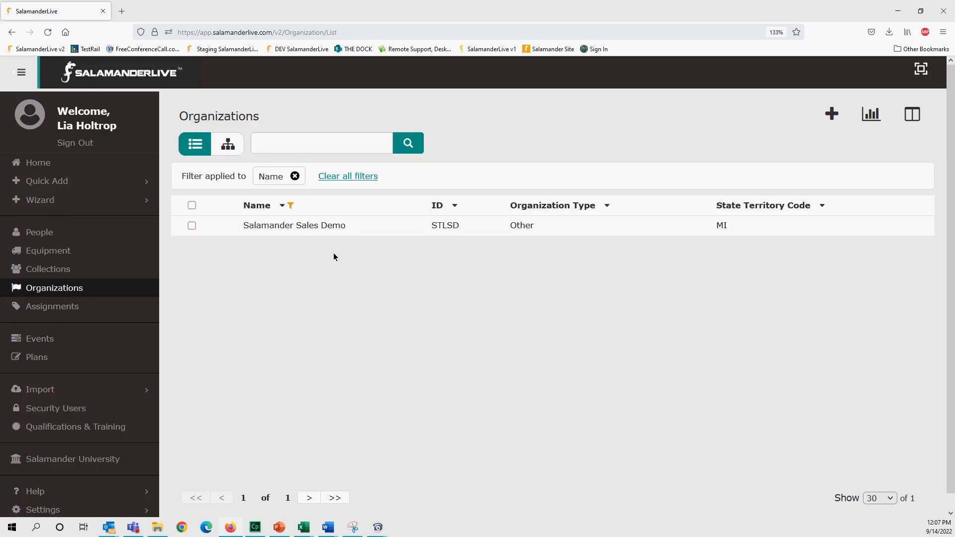
- Open the Salamander Sales Demo profile and review its ESRI ArcGIS account connection without changes
{"action": "left_click", "coordinate": [305, 227]}
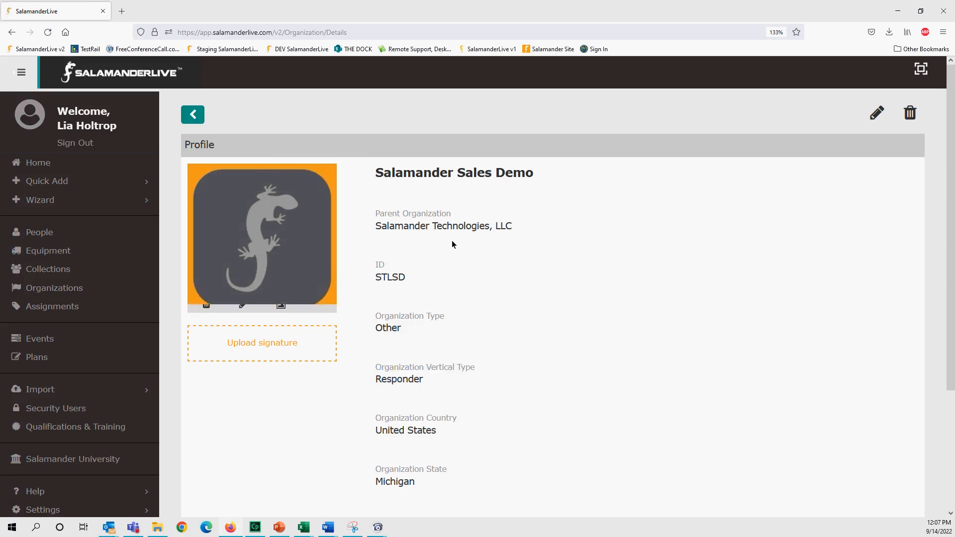
{"action": "scroll", "coordinate": [449, 255], "scroll_direction": "down", "scroll_amount": 3}
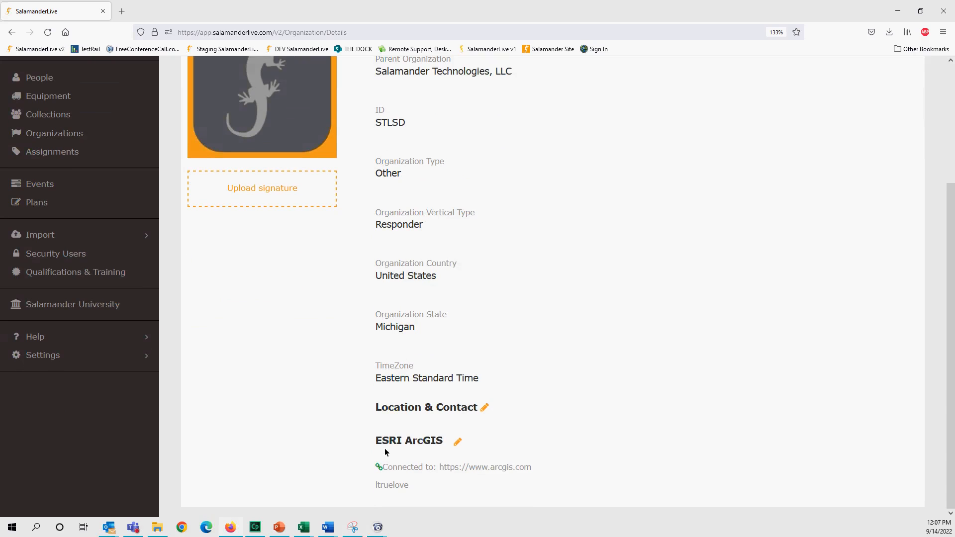
{"action": "left_click", "coordinate": [458, 444]}
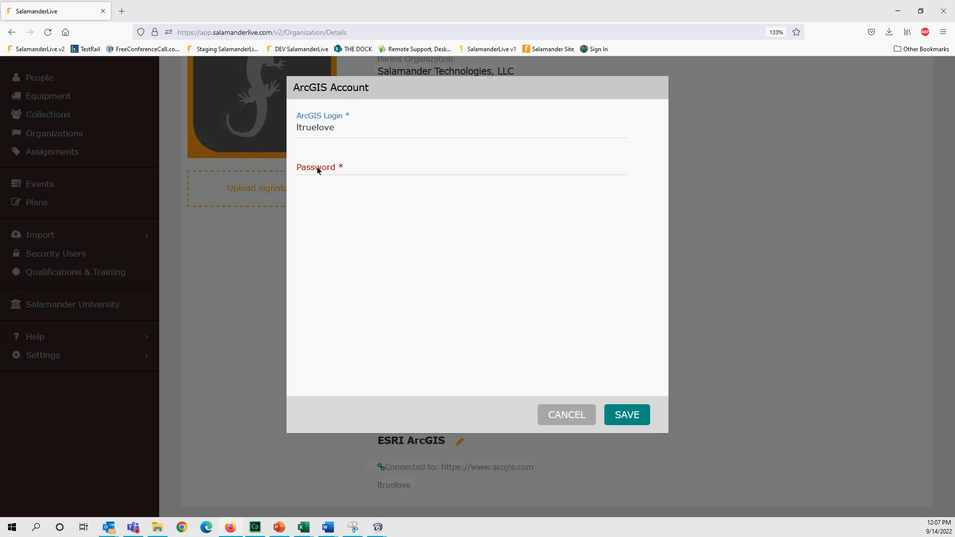
{"action": "left_click", "coordinate": [571, 421]}
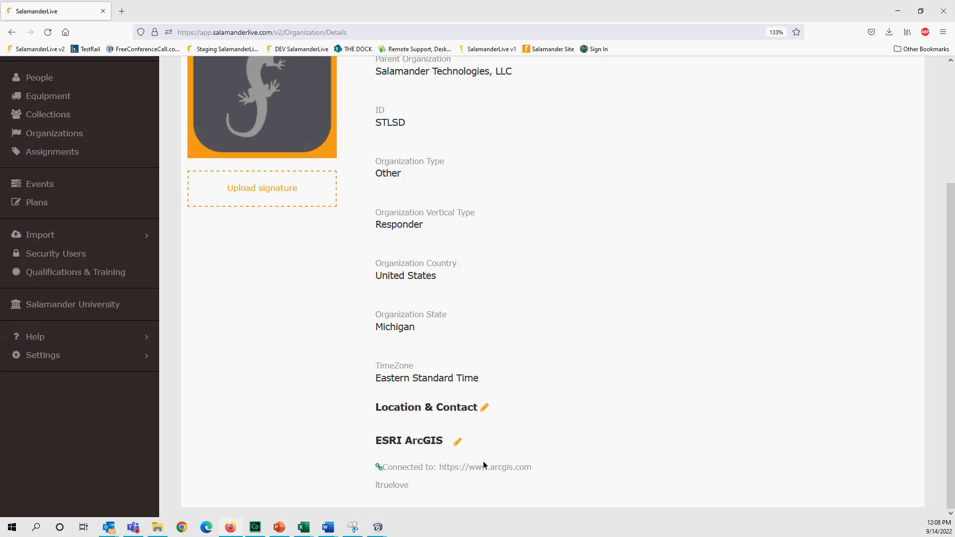
{"action": "left_click", "coordinate": [458, 442]}
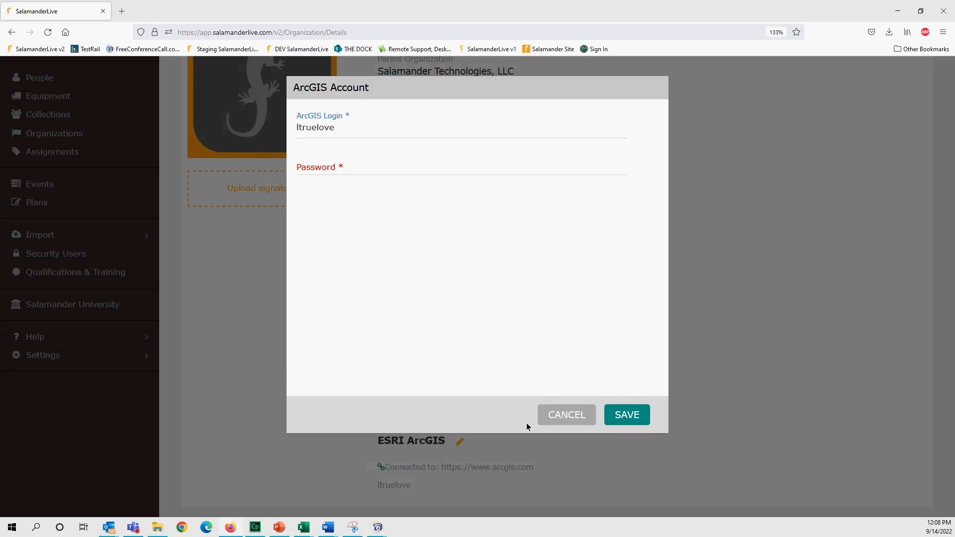
{"action": "left_click", "coordinate": [550, 419]}
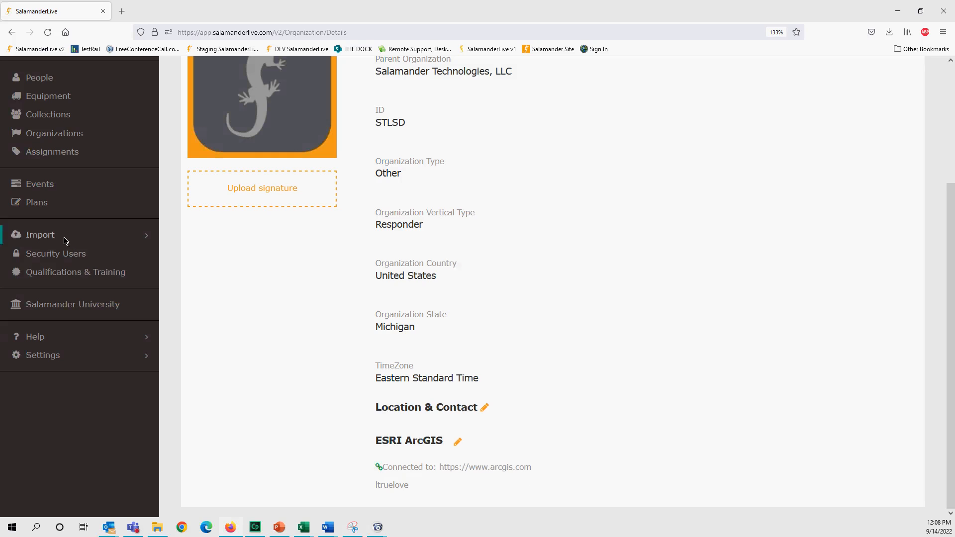
- Open the ABCD High School plan's org chart and edit its Cafeteria assignment
{"action": "left_click", "coordinate": [37, 203]}
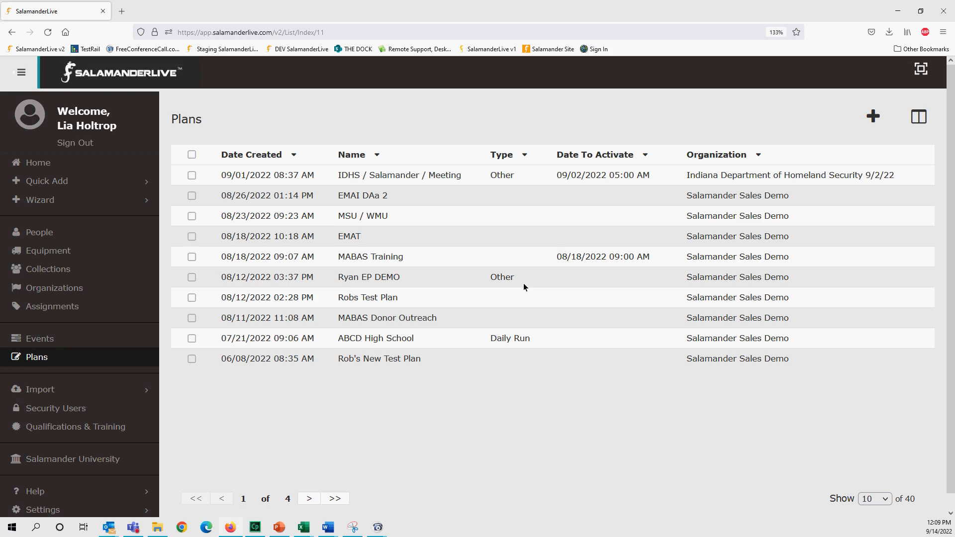
{"action": "left_click", "coordinate": [374, 339]}
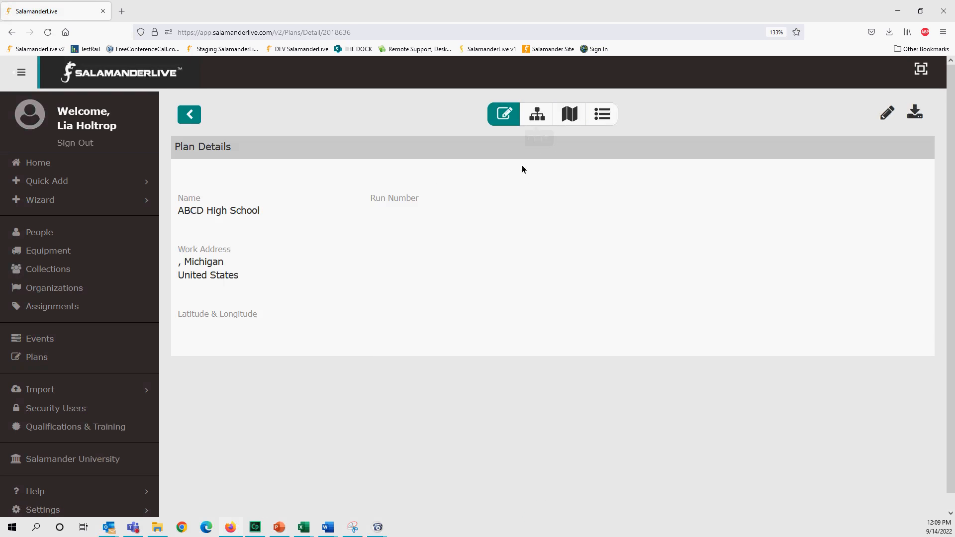
{"action": "left_click", "coordinate": [537, 115]}
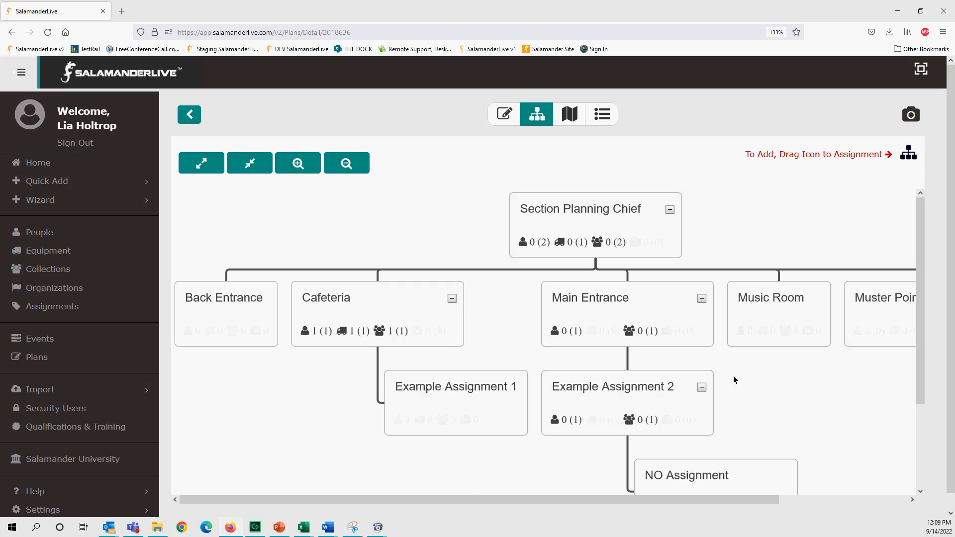
{"action": "left_click_drag", "start_coordinate": [922, 368], "coordinate": [922, 397]}
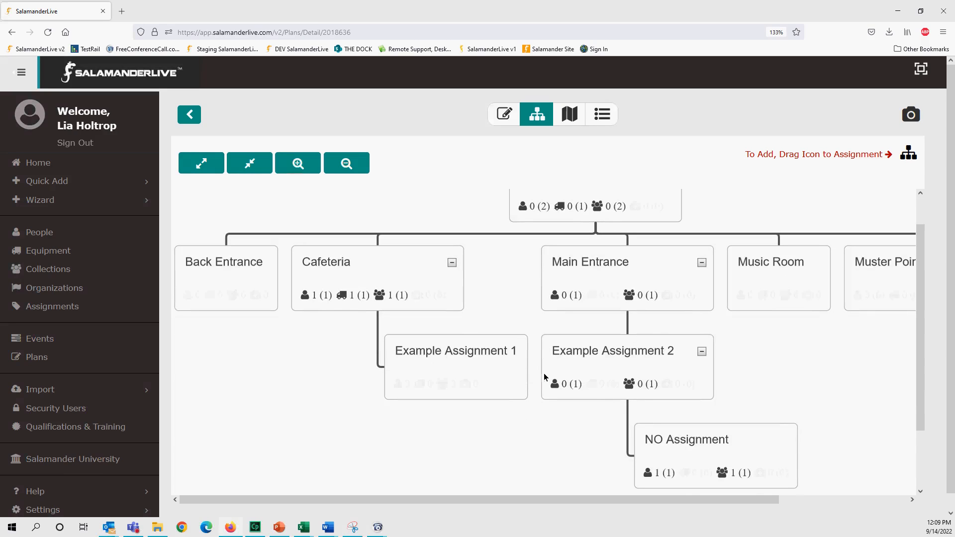
{"action": "right_click", "coordinate": [406, 276]}
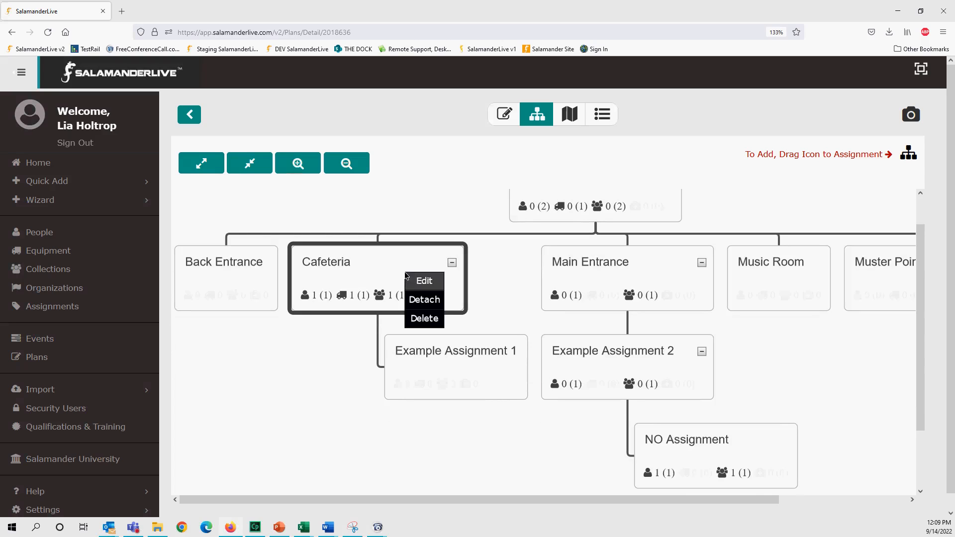
{"action": "left_click", "coordinate": [421, 281]}
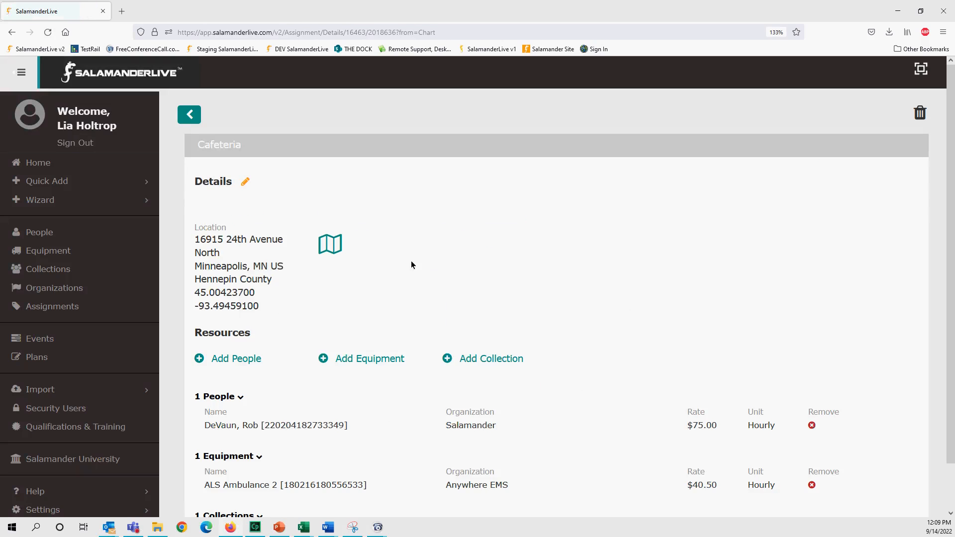
{"action": "left_click", "coordinate": [243, 182]}
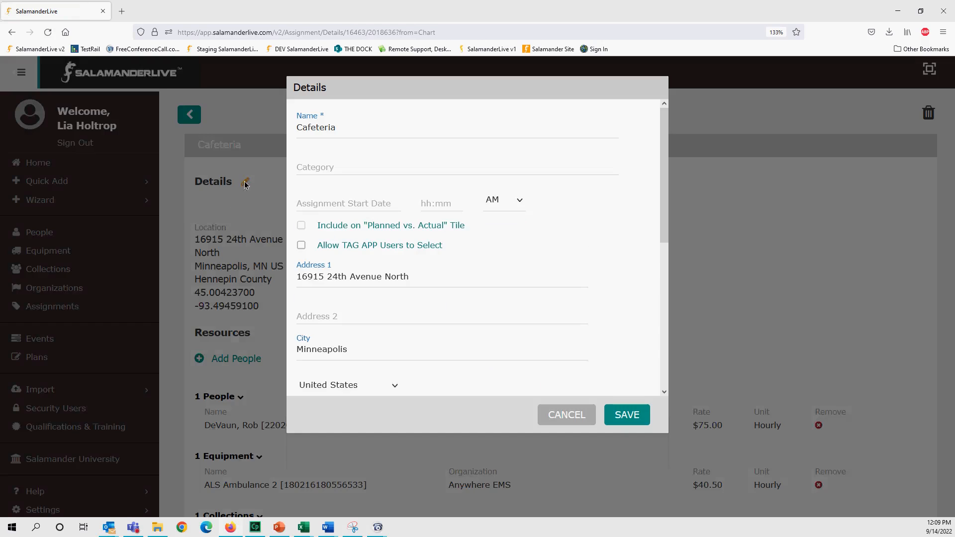
{"action": "scroll", "coordinate": [412, 232], "scroll_direction": "down", "scroll_amount": 3}
{"action": "scroll", "coordinate": [413, 232], "scroll_direction": "down", "scroll_amount": 3}
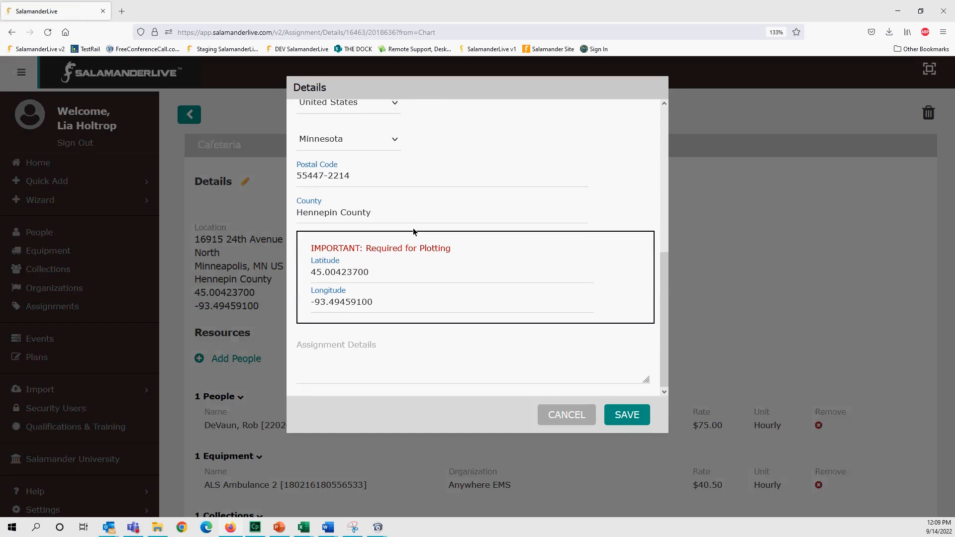
{"action": "scroll", "coordinate": [384, 302], "scroll_direction": "up", "scroll_amount": 6}
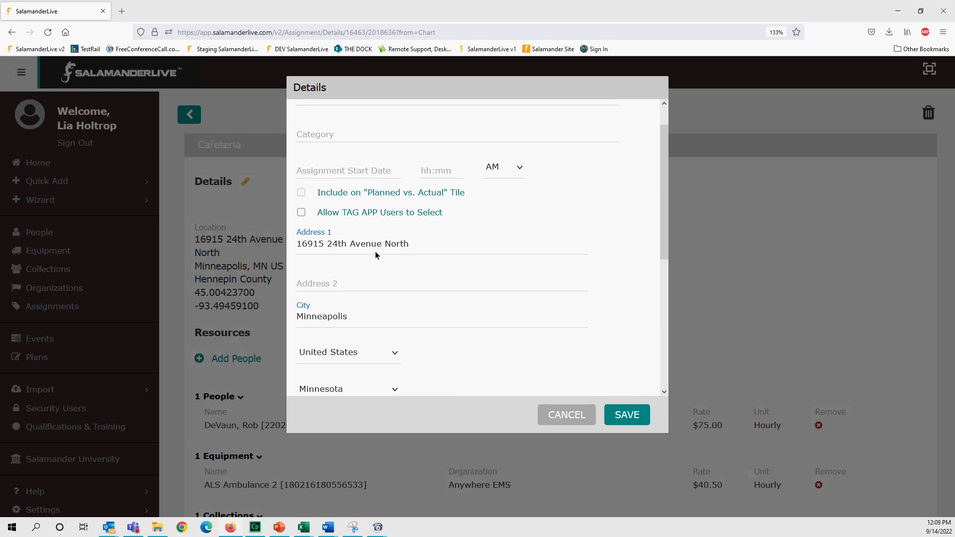
{"action": "left_click", "coordinate": [321, 249]}
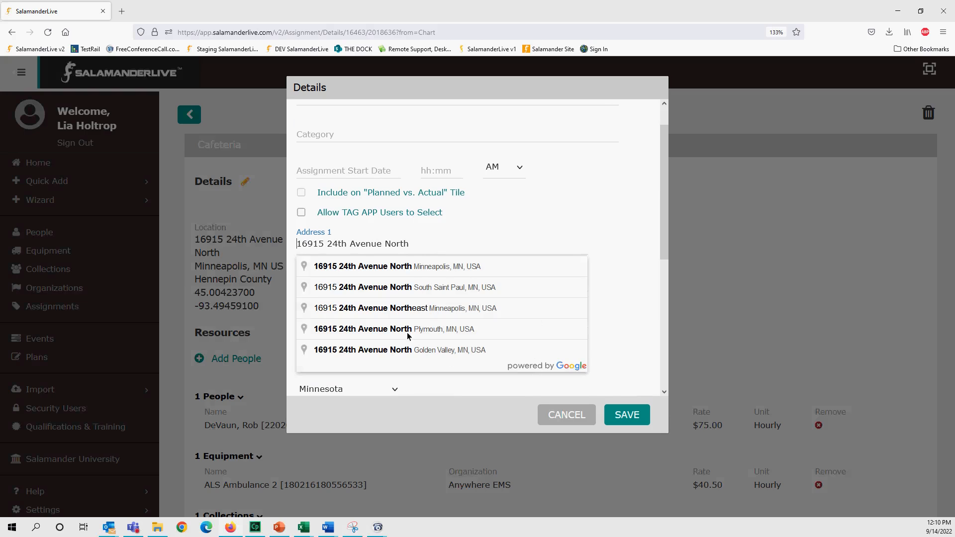
{"action": "left_click", "coordinate": [383, 266]}
{"action": "scroll", "coordinate": [418, 279], "scroll_direction": "down", "scroll_amount": 4}
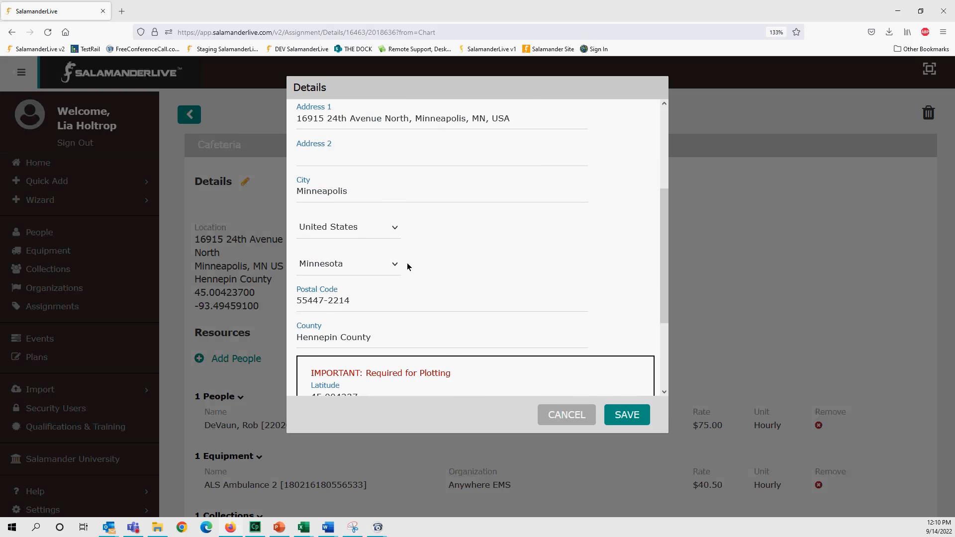
{"action": "scroll", "coordinate": [414, 303], "scroll_direction": "down", "scroll_amount": 3}
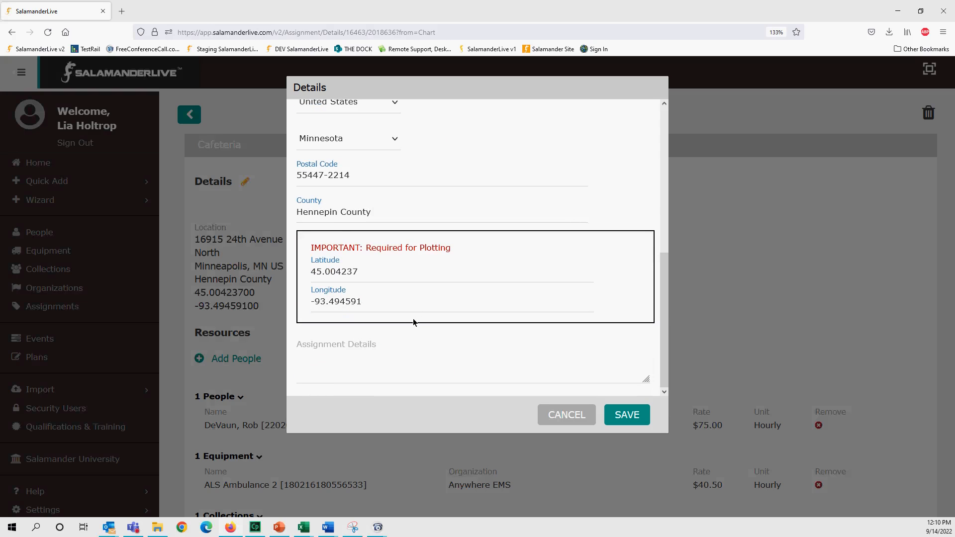
{"action": "scroll", "coordinate": [413, 321], "scroll_direction": "up", "scroll_amount": 4}
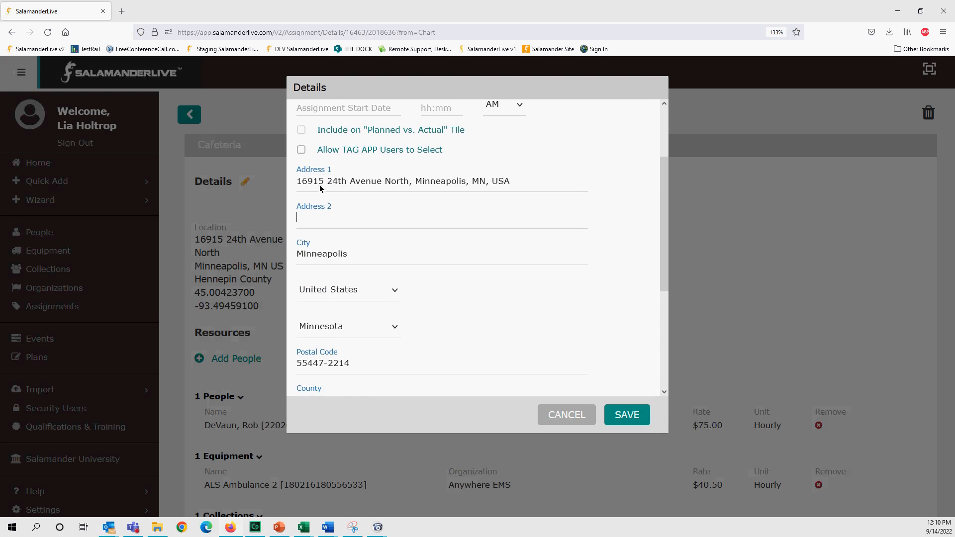
{"action": "scroll", "coordinate": [338, 333], "scroll_direction": "down", "scroll_amount": 3}
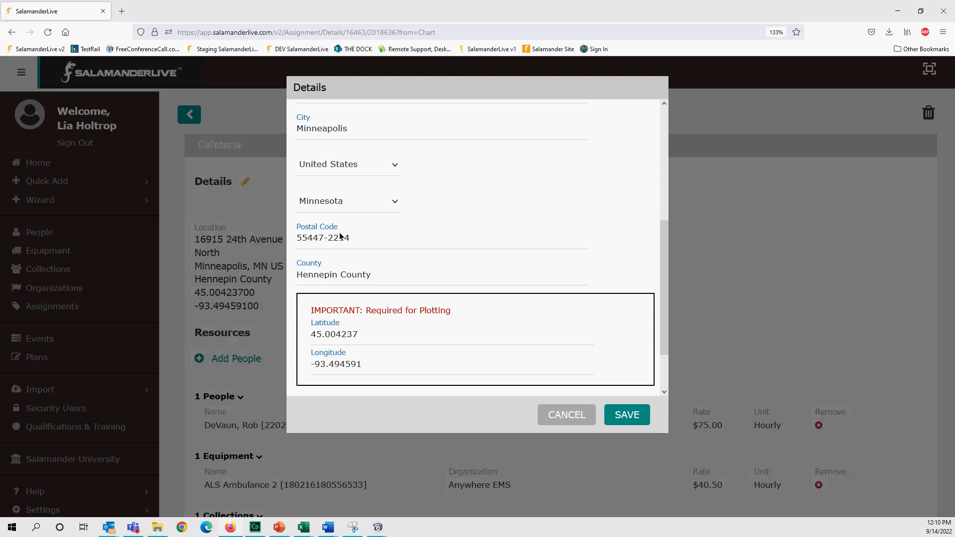
{"action": "scroll", "coordinate": [330, 247], "scroll_direction": "up", "scroll_amount": 5}
{"action": "scroll", "coordinate": [467, 254], "scroll_direction": "down", "scroll_amount": 6}
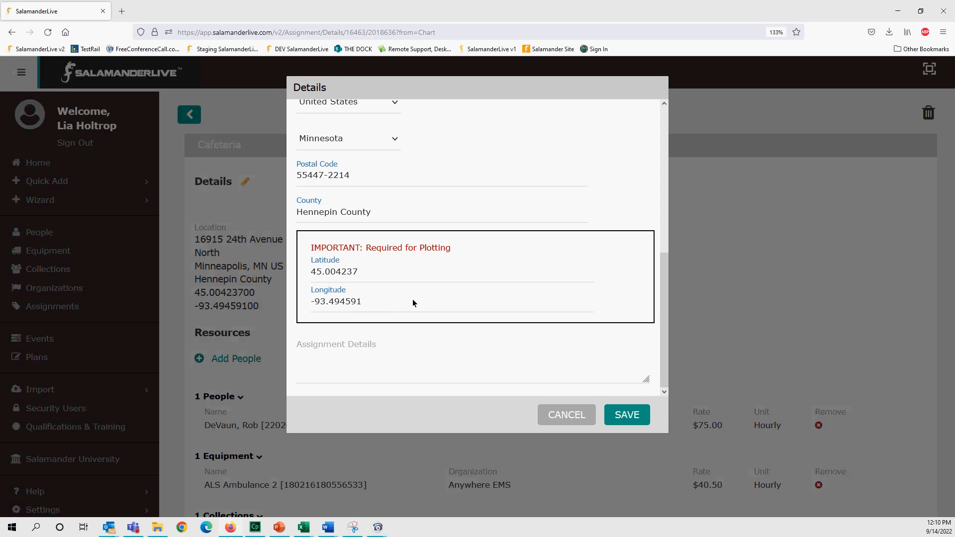
{"action": "left_click", "coordinate": [563, 415]}
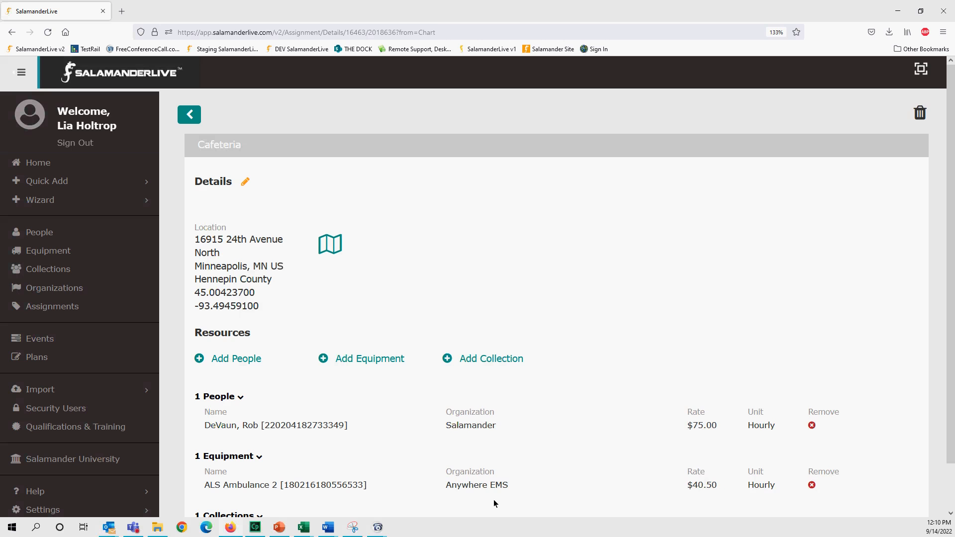
- Nudge the Cafeteria assignment's location pin slightly northwest on the map
{"action": "left_click", "coordinate": [330, 249]}
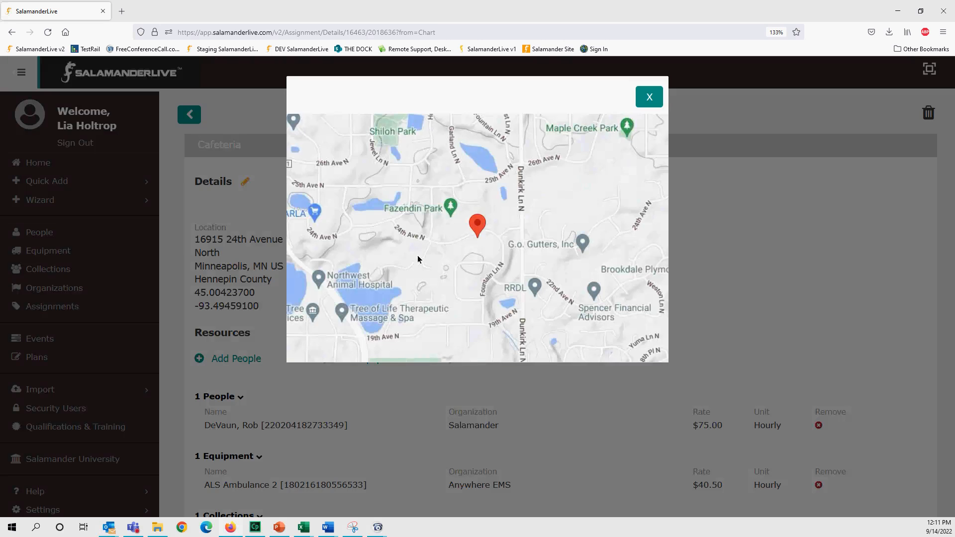
{"action": "left_click_drag", "start_coordinate": [454, 249], "coordinate": [438, 235]}
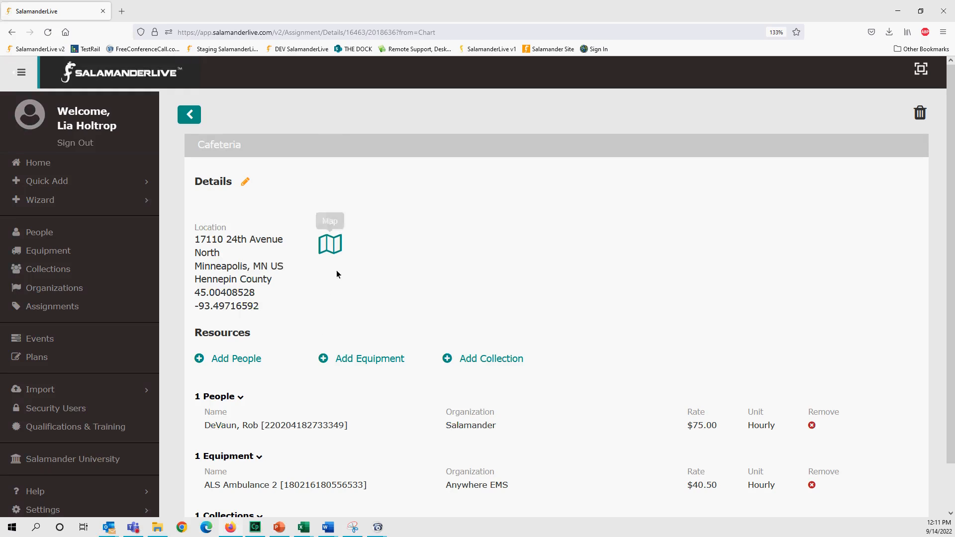
{"action": "left_click", "coordinate": [327, 249]}
{"action": "scroll", "coordinate": [472, 304], "scroll_direction": "down", "scroll_amount": 2}
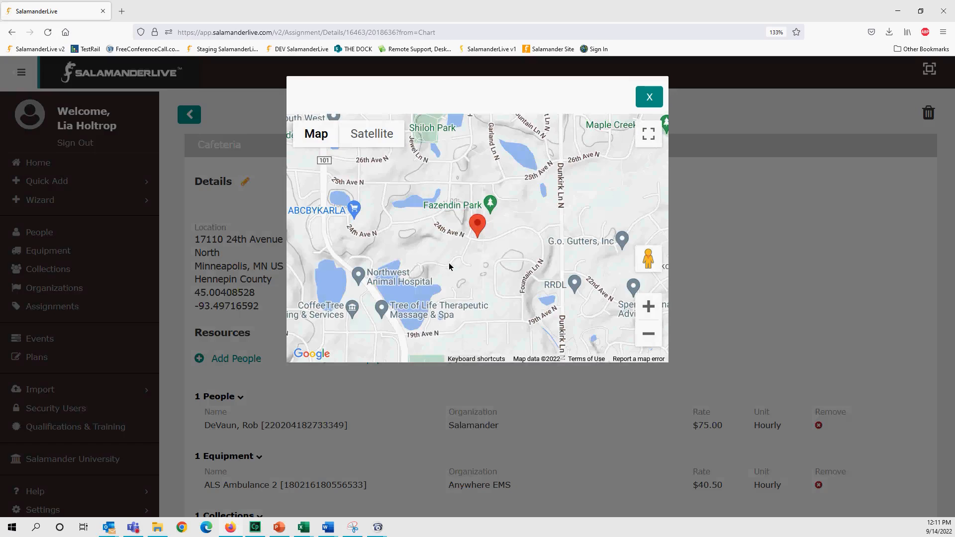
{"action": "scroll", "coordinate": [470, 303], "scroll_direction": "up", "scroll_amount": 1}
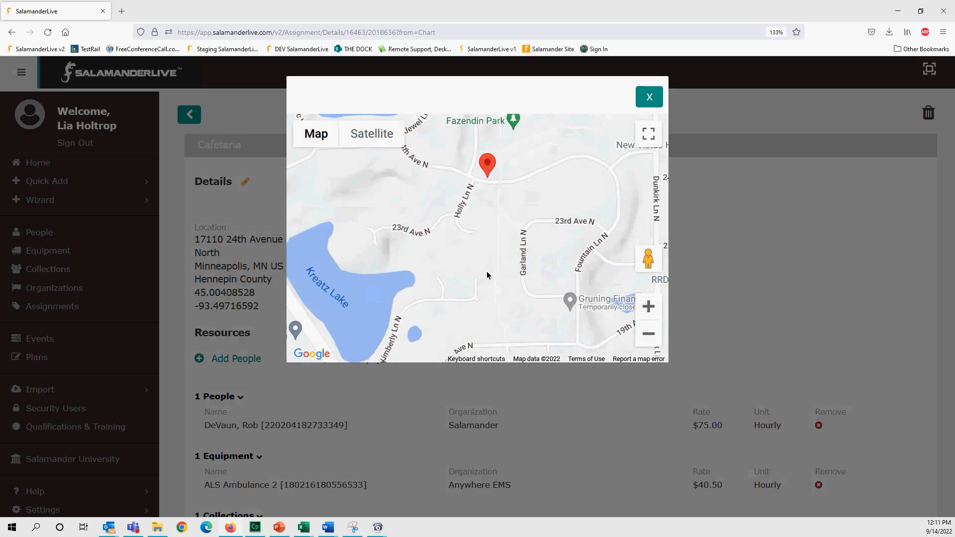
{"action": "left_click_drag", "start_coordinate": [471, 218], "coordinate": [465, 279]}
{"action": "scroll", "coordinate": [465, 279], "scroll_direction": "up", "scroll_amount": 2}
{"action": "left_click_drag", "start_coordinate": [483, 226], "coordinate": [486, 340]}
{"action": "left_click_drag", "start_coordinate": [518, 234], "coordinate": [519, 257]}
{"action": "left_click_drag", "start_coordinate": [539, 220], "coordinate": [455, 189]}
{"action": "left_click", "coordinate": [551, 374]}
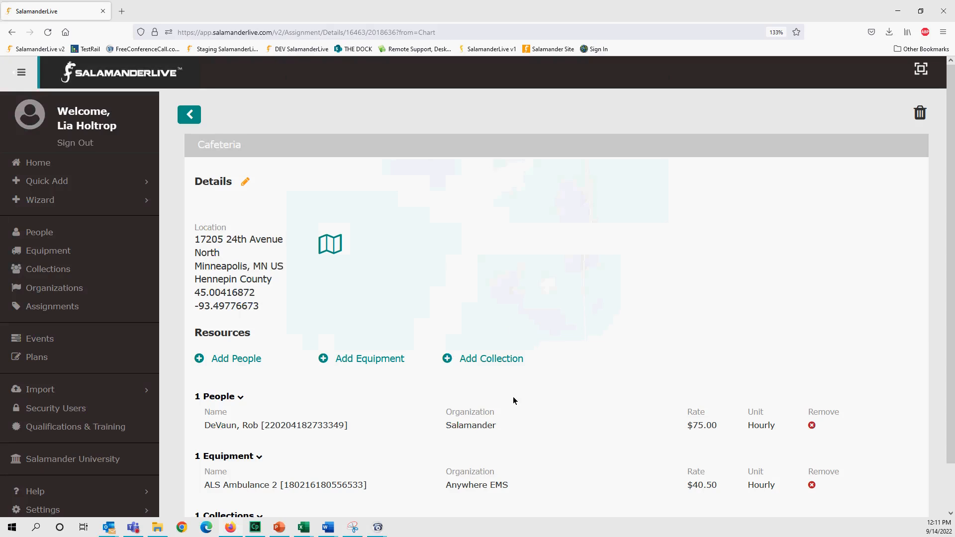
{"action": "scroll", "coordinate": [316, 388], "scroll_direction": "down", "scroll_amount": 1}
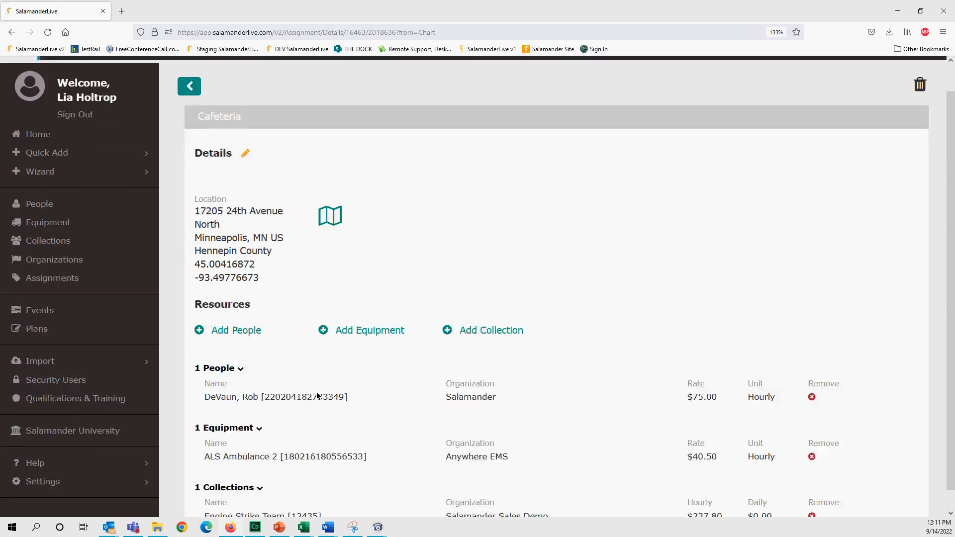
{"action": "scroll", "coordinate": [321, 386], "scroll_direction": "up", "scroll_amount": 1}
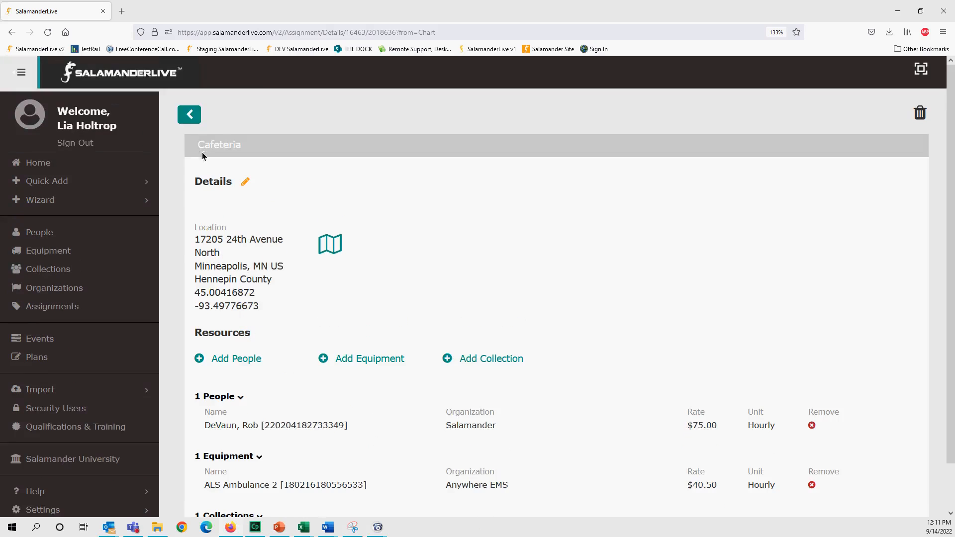
{"action": "left_click", "coordinate": [189, 115]}
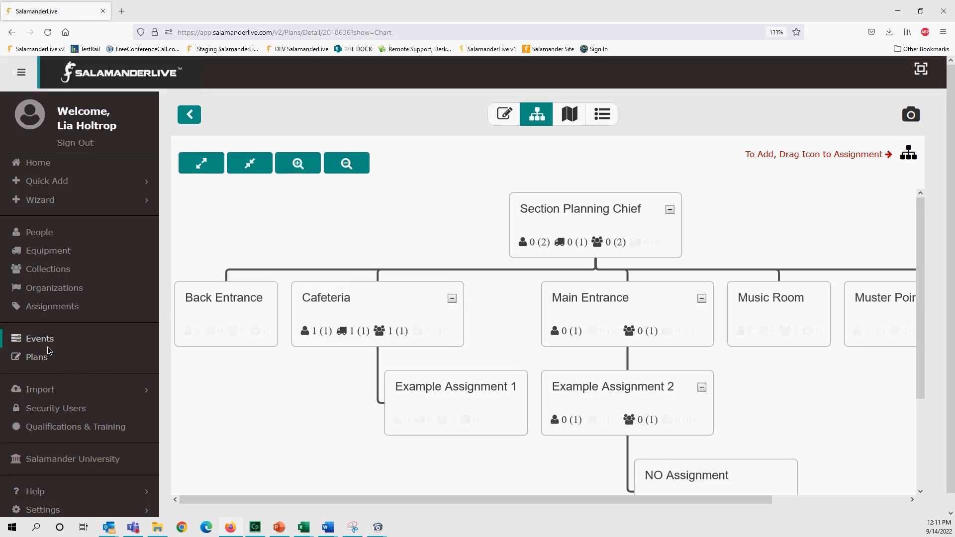
- Select the ABCD High School plan in the Plans list and run it
{"action": "left_click", "coordinate": [191, 115]}
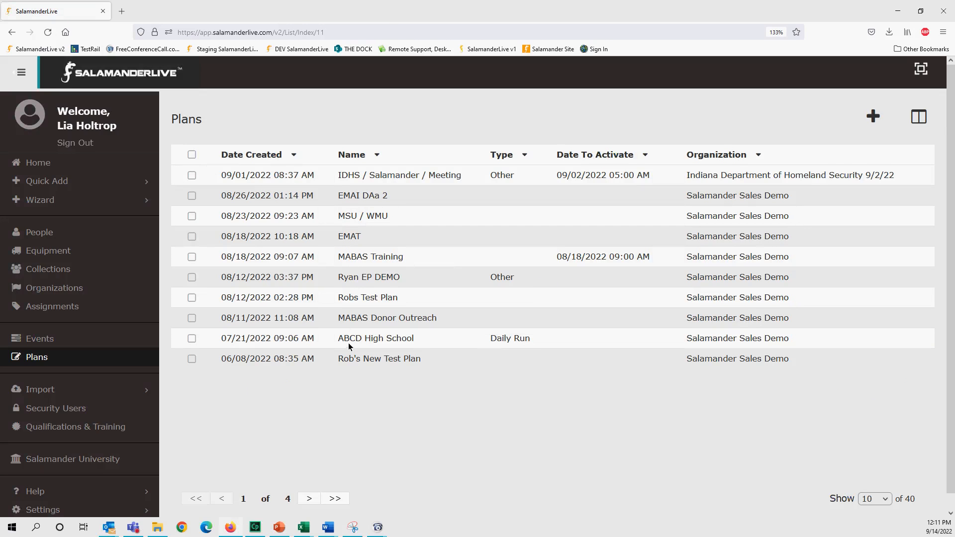
{"action": "left_click", "coordinate": [192, 340]}
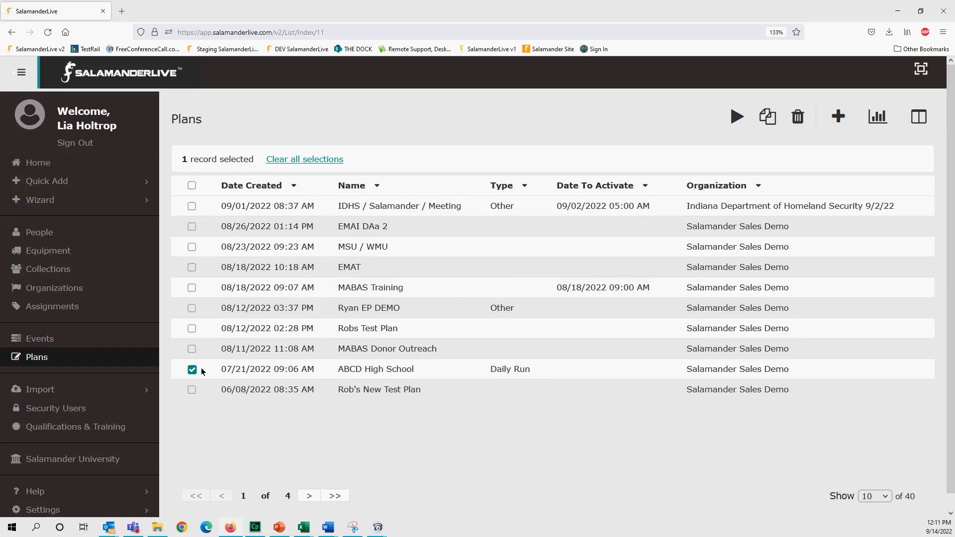
{"action": "left_click", "coordinate": [737, 117]}
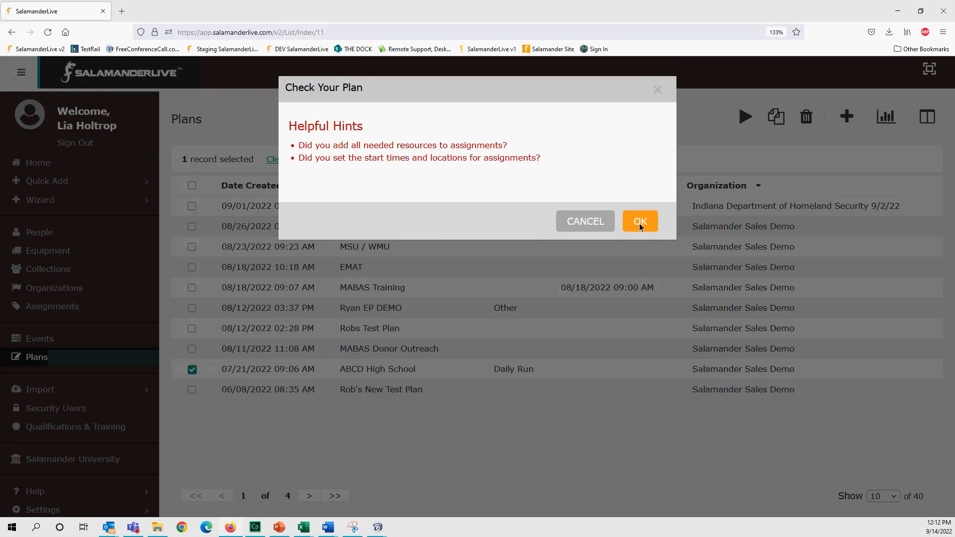
- Acknowledge the plan check hints, start the ABCD High School event, and close the confirmation
{"action": "left_click", "coordinate": [641, 220]}
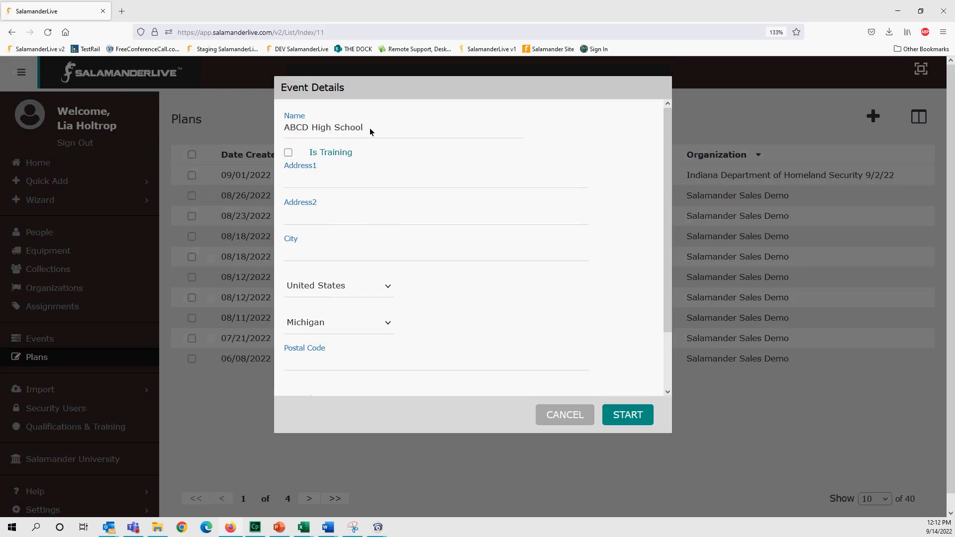
{"action": "left_click", "coordinate": [637, 419]}
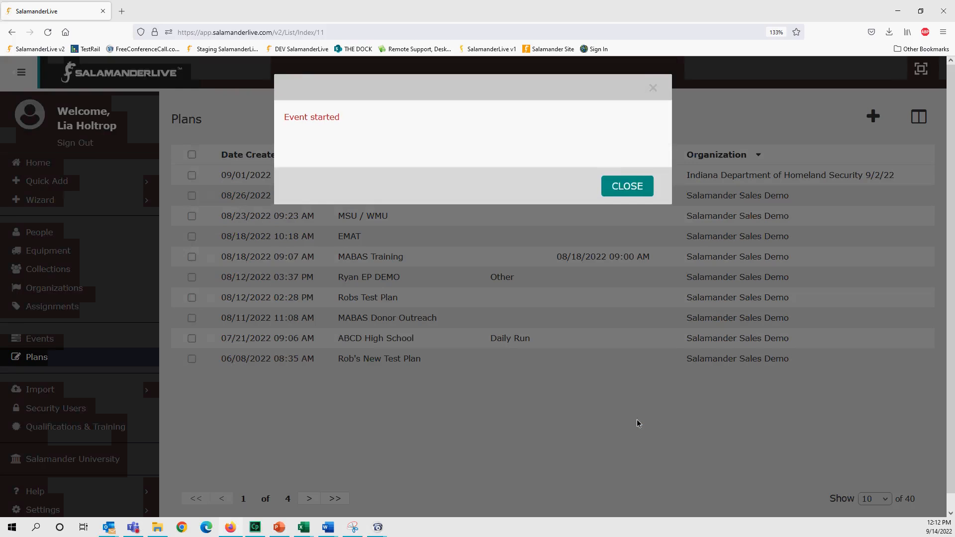
{"action": "left_click", "coordinate": [614, 187]}
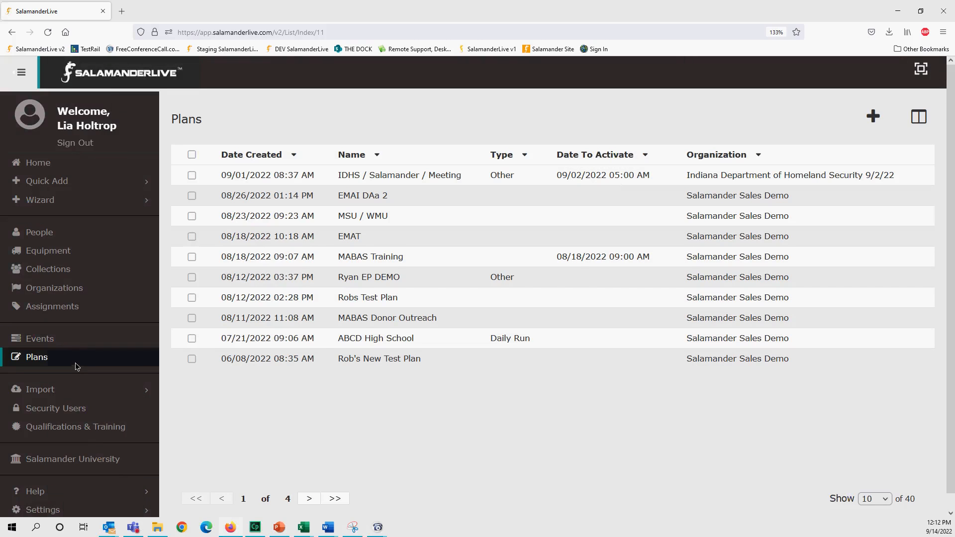
- Open the ABCD High School event dashboard and follow its ESRI configuration link to ArcGIS
{"action": "left_click", "coordinate": [51, 342]}
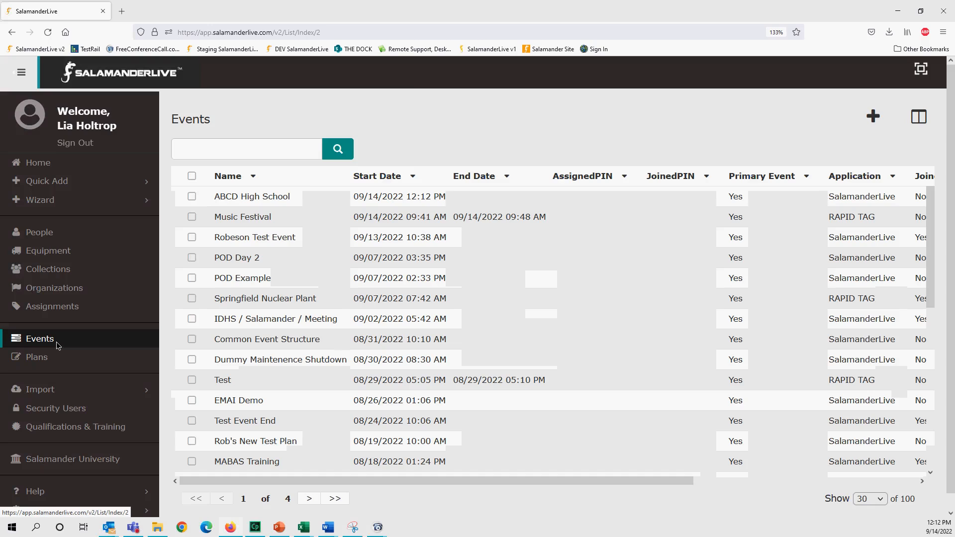
{"action": "left_click", "coordinate": [241, 199]}
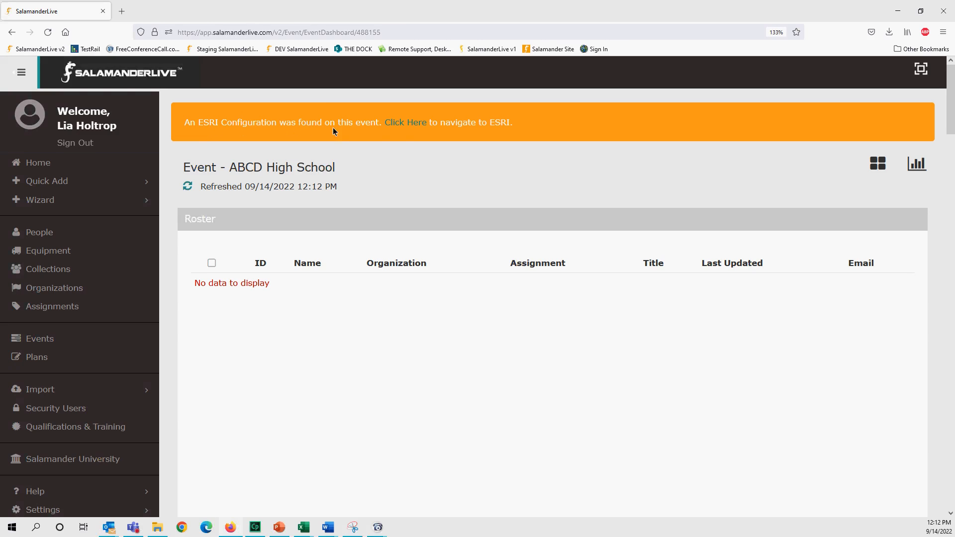
{"action": "left_click", "coordinate": [406, 124]}
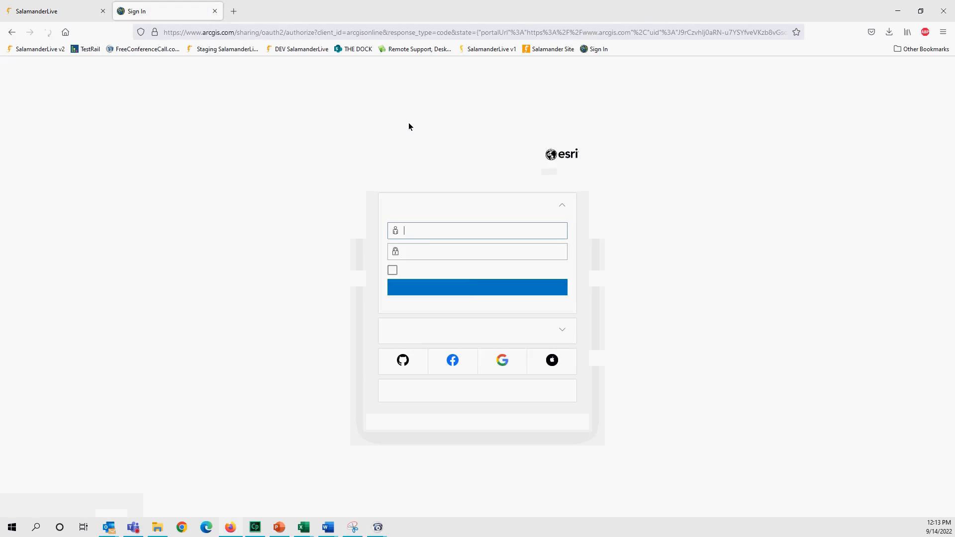
- Sign in to ArcGIS Online using the browser's saved account credentials
{"action": "left_click", "coordinate": [618, 200]}
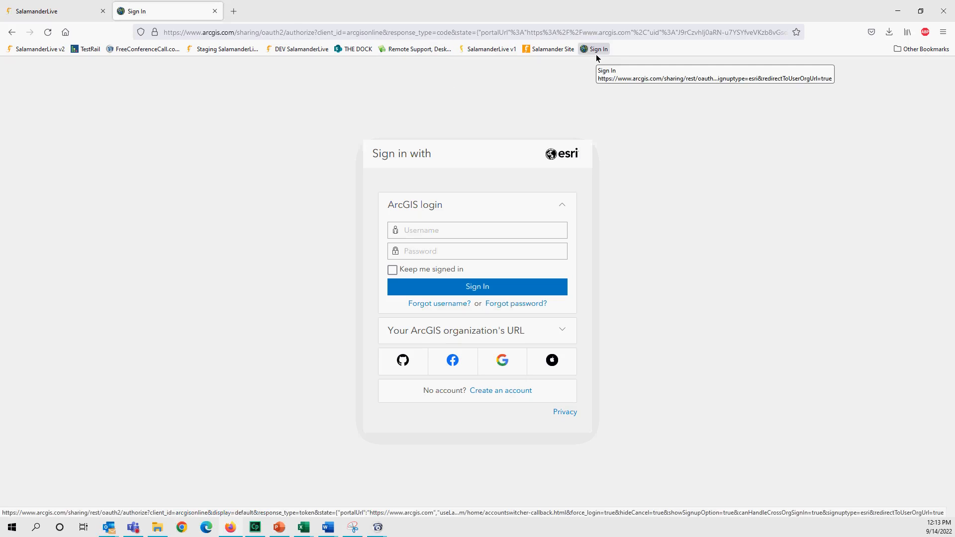
{"action": "left_click", "coordinate": [424, 230]}
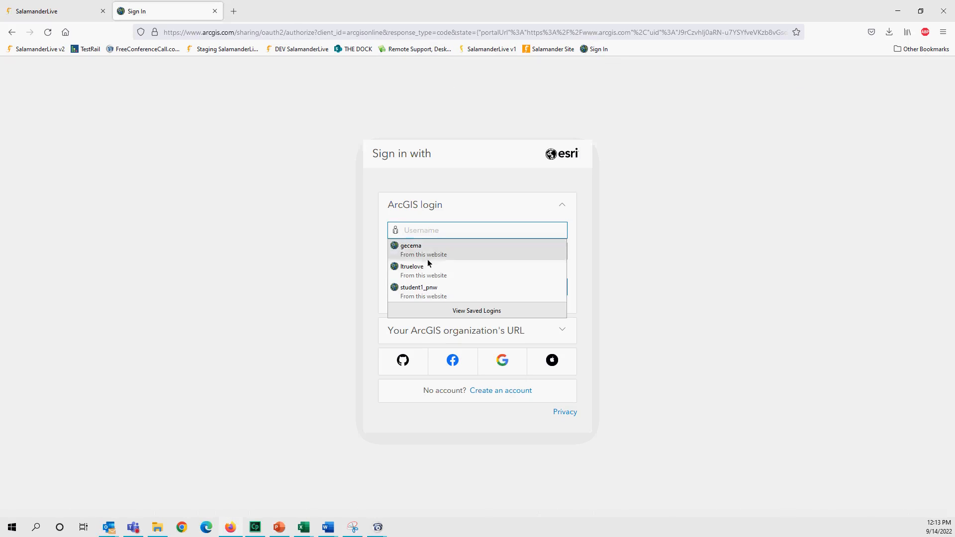
{"action": "left_click", "coordinate": [429, 272]}
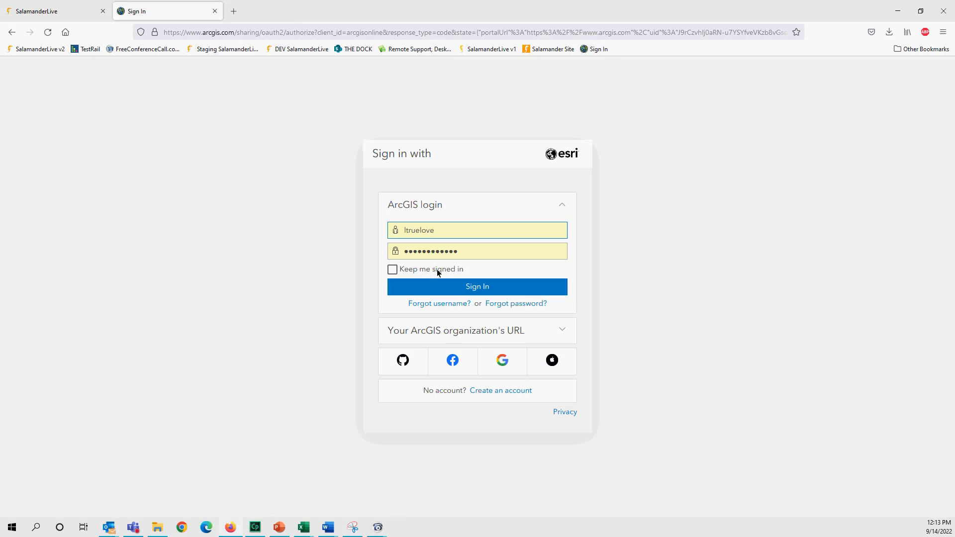
{"action": "left_click", "coordinate": [489, 288]}
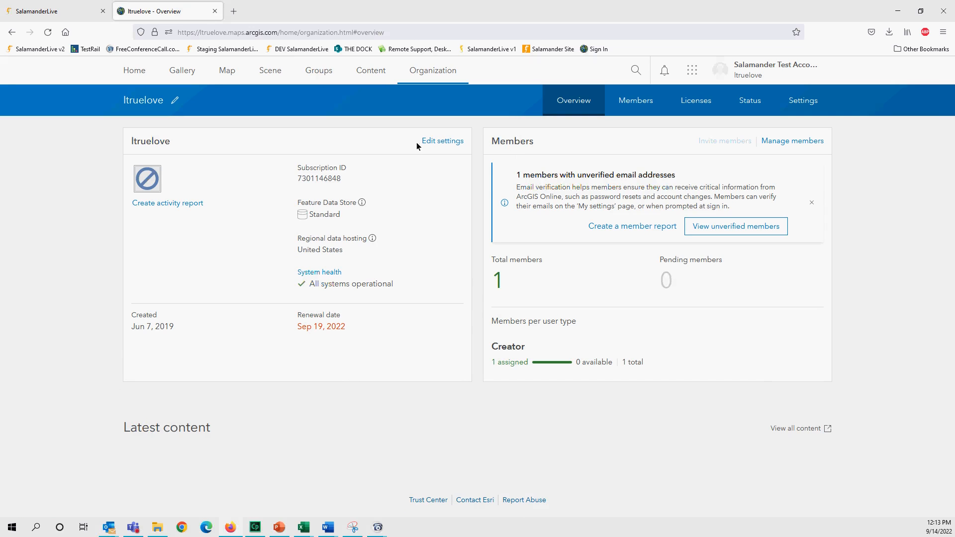
- Open the ABCDHighSchool_488155 item from the organization's Content
{"action": "left_click", "coordinate": [367, 73]}
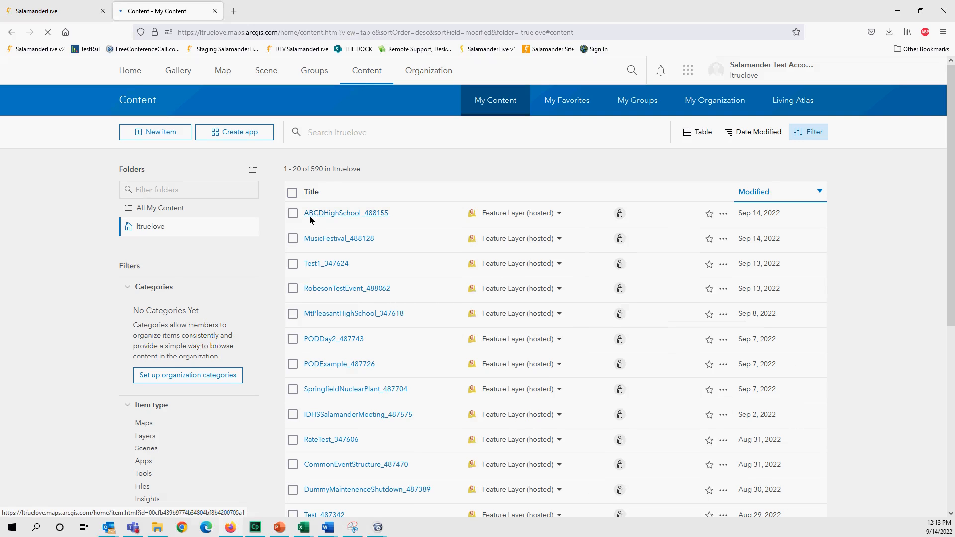
{"action": "left_click", "coordinate": [360, 217]}
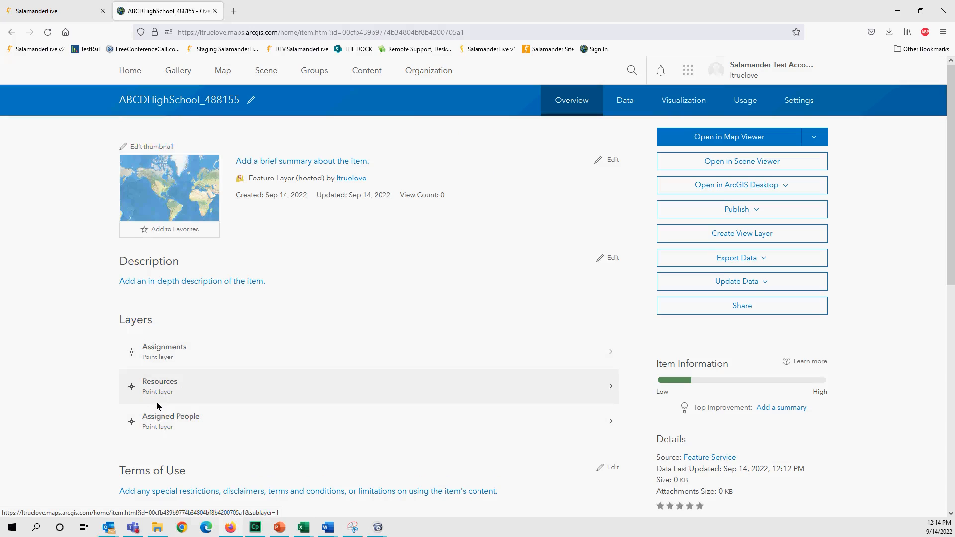
- Open ABCDHighSchool_488155 in Map Viewer and show the Assignments layer's properties
{"action": "left_click", "coordinate": [725, 138]}
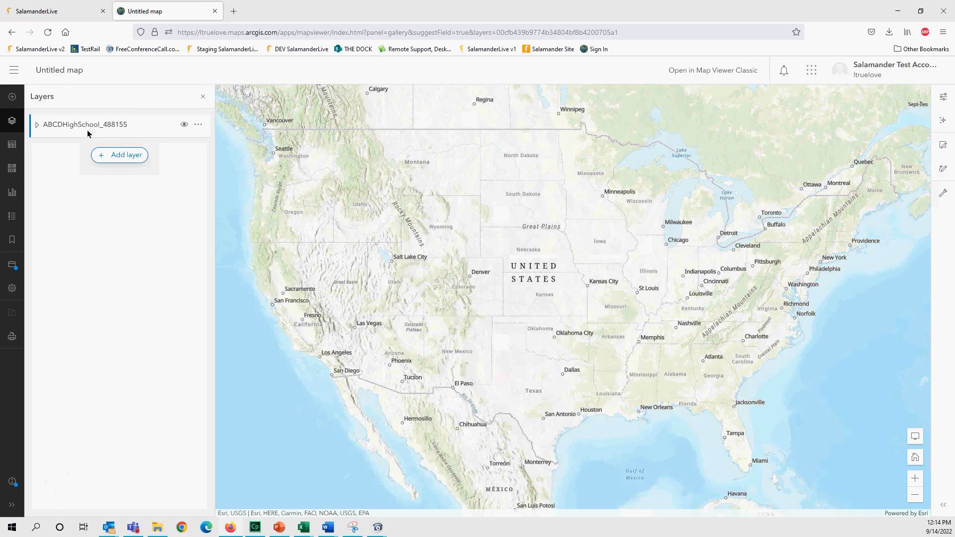
{"action": "left_click", "coordinate": [37, 128]}
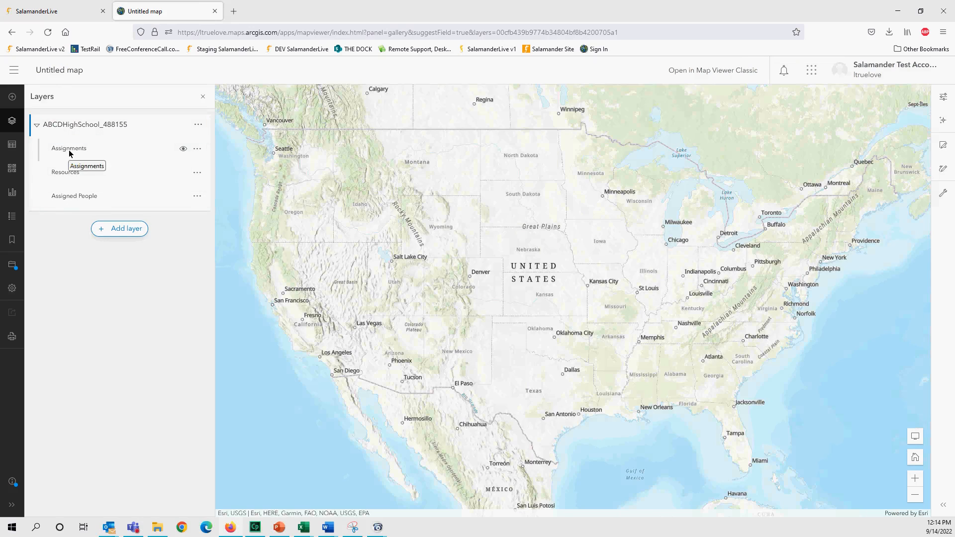
{"action": "left_click", "coordinate": [197, 149]}
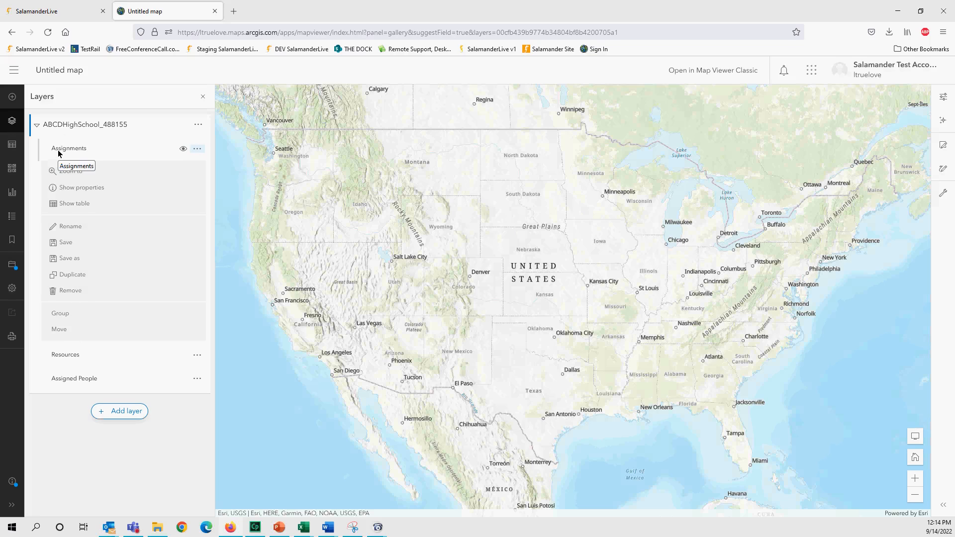
{"action": "left_click", "coordinate": [66, 194]}
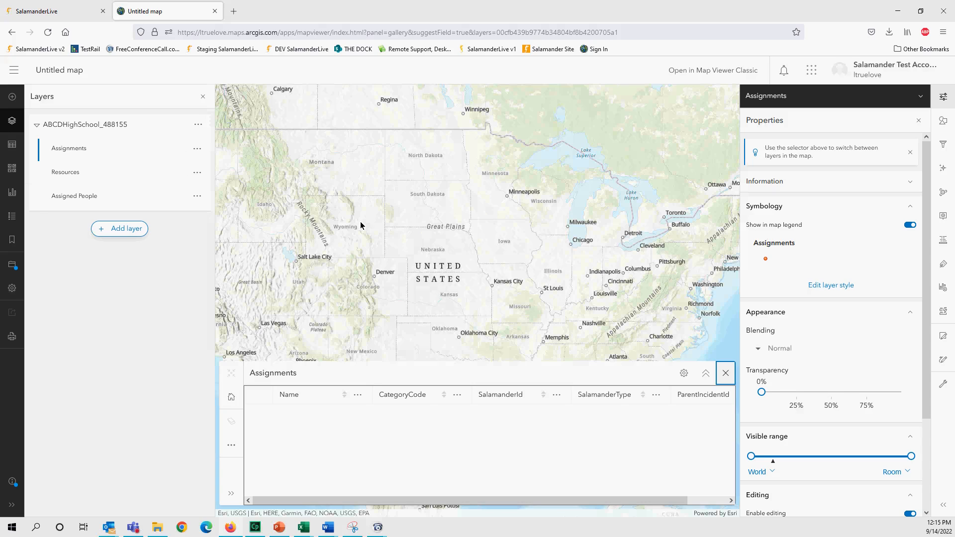
{"action": "left_click", "coordinate": [37, 124]}
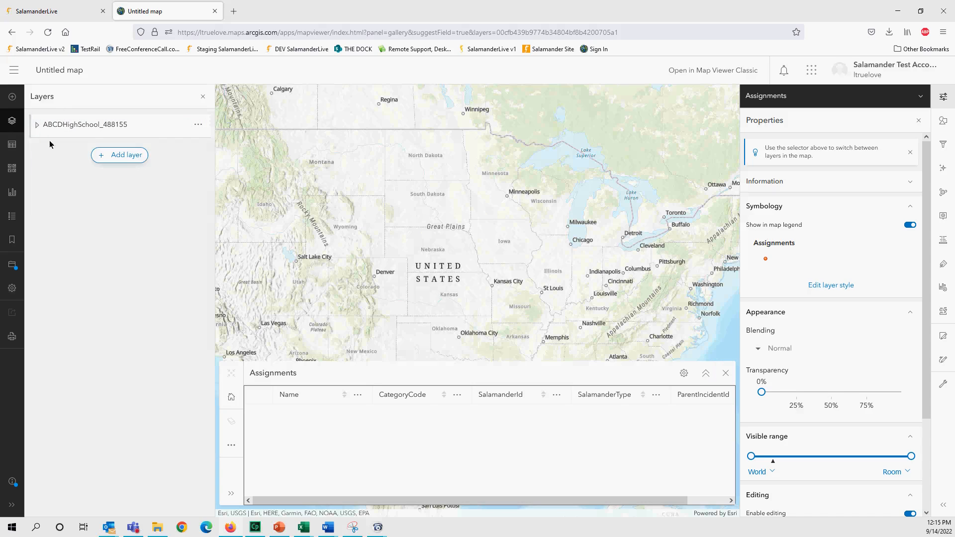
- Expand the ABCDHighSchool_488155 group, select the Resources layer, and begin editing its style
{"action": "left_click", "coordinate": [37, 124]}
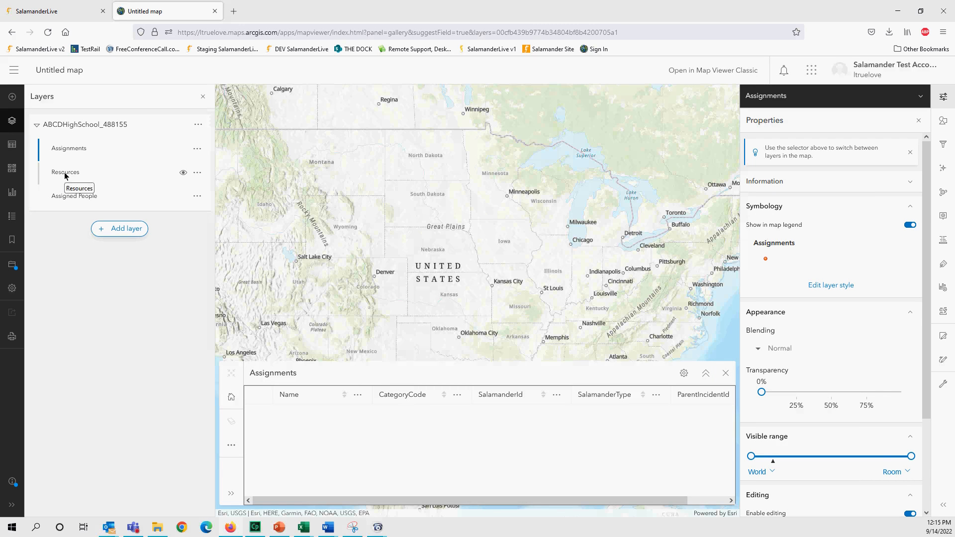
{"action": "left_click", "coordinate": [66, 174]}
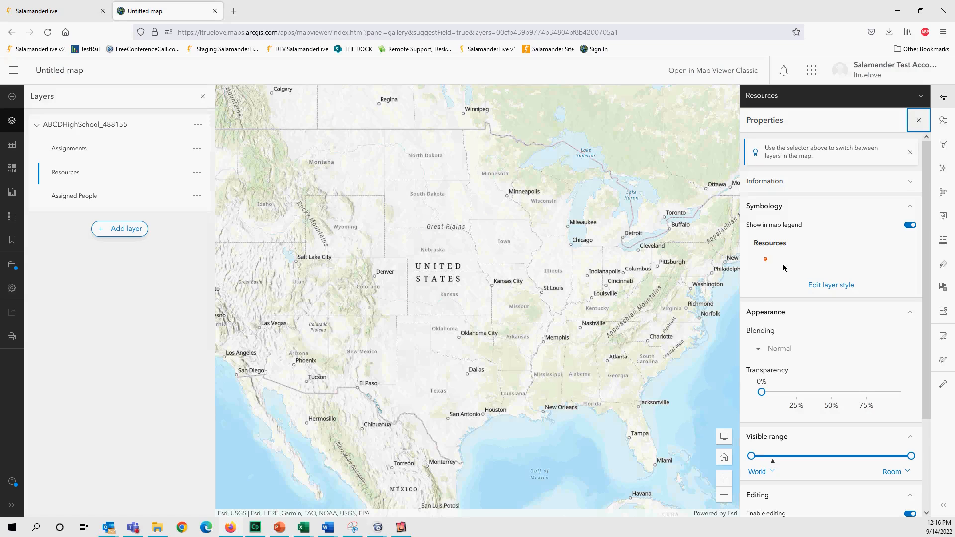
{"action": "left_click", "coordinate": [824, 287]}
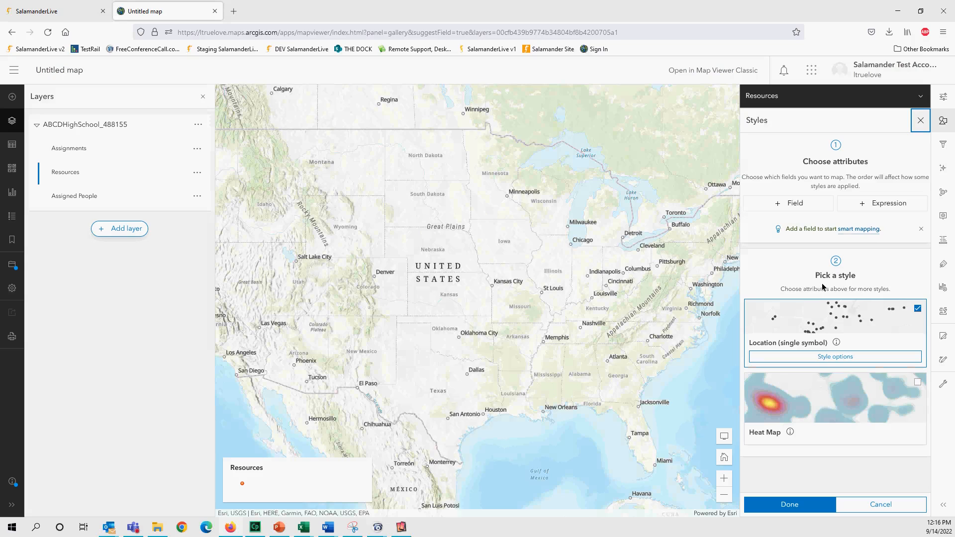
- Change the Resources single-symbol shape to an orange triangle
{"action": "left_click", "coordinate": [831, 359]}
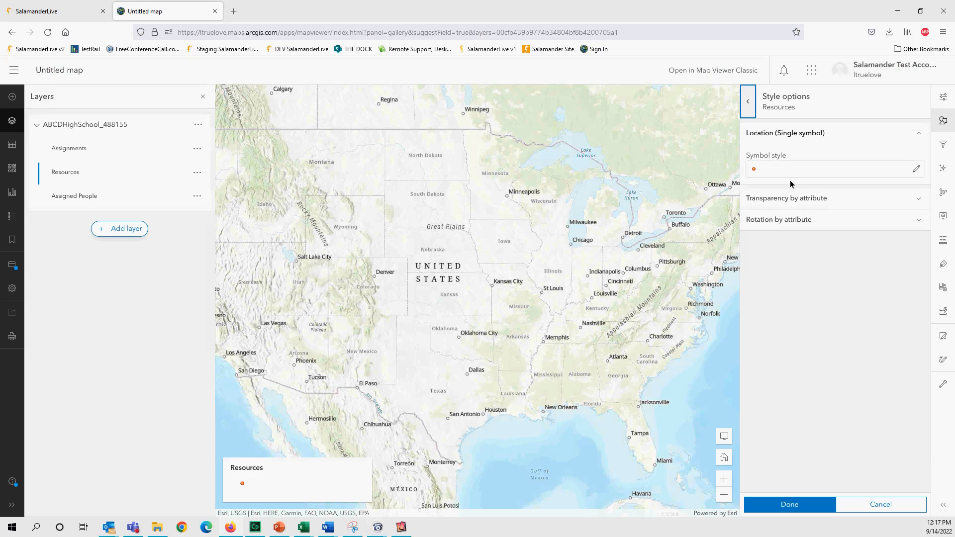
{"action": "left_click", "coordinate": [916, 169]}
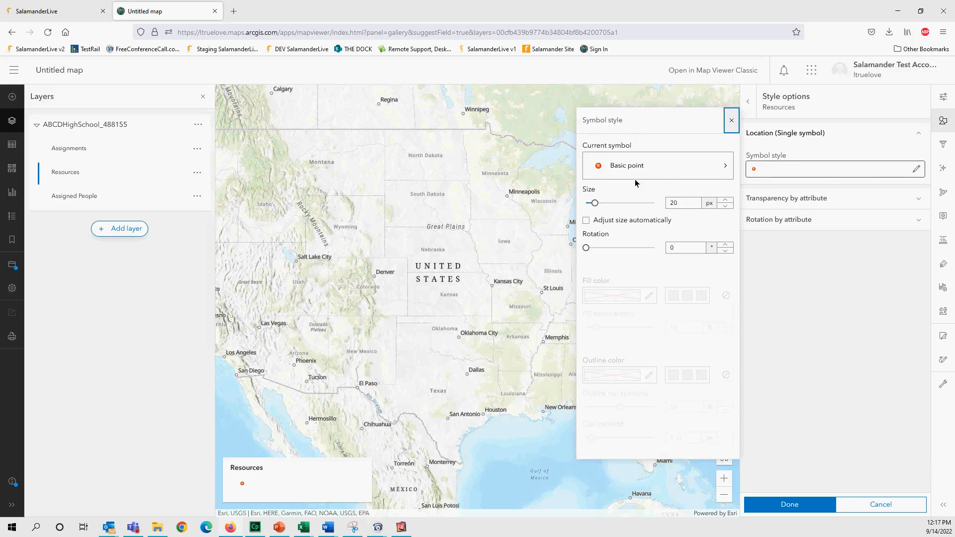
{"action": "left_click", "coordinate": [697, 173]}
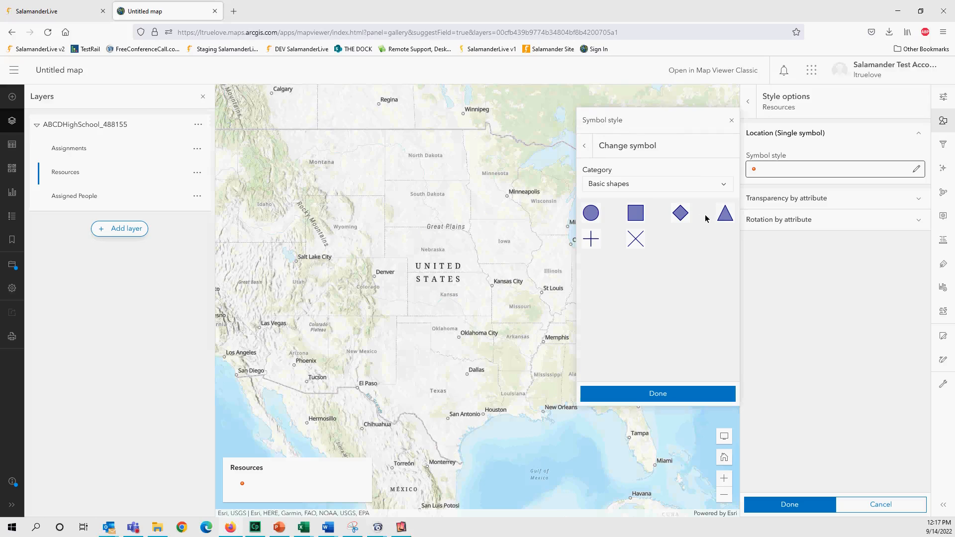
{"action": "left_click", "coordinate": [722, 219]}
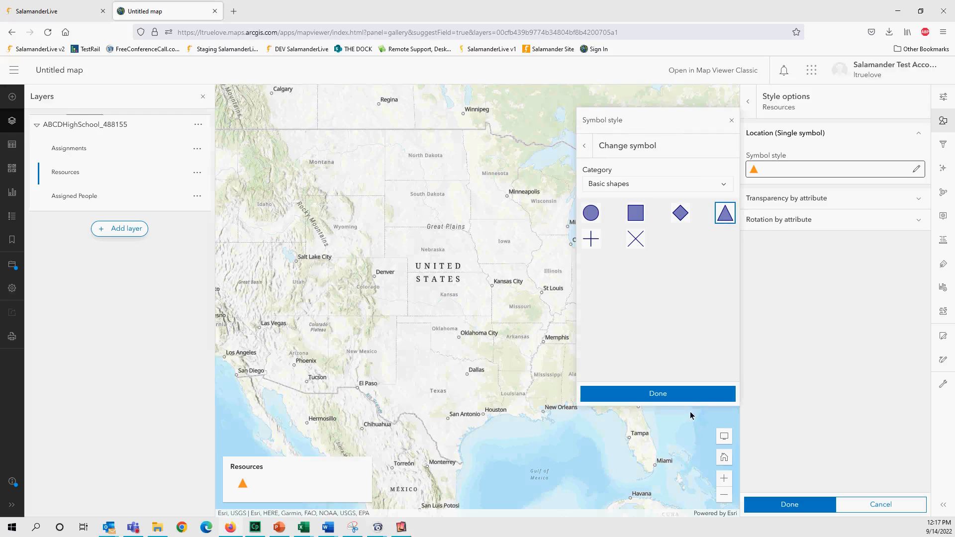
{"action": "left_click", "coordinate": [689, 397]}
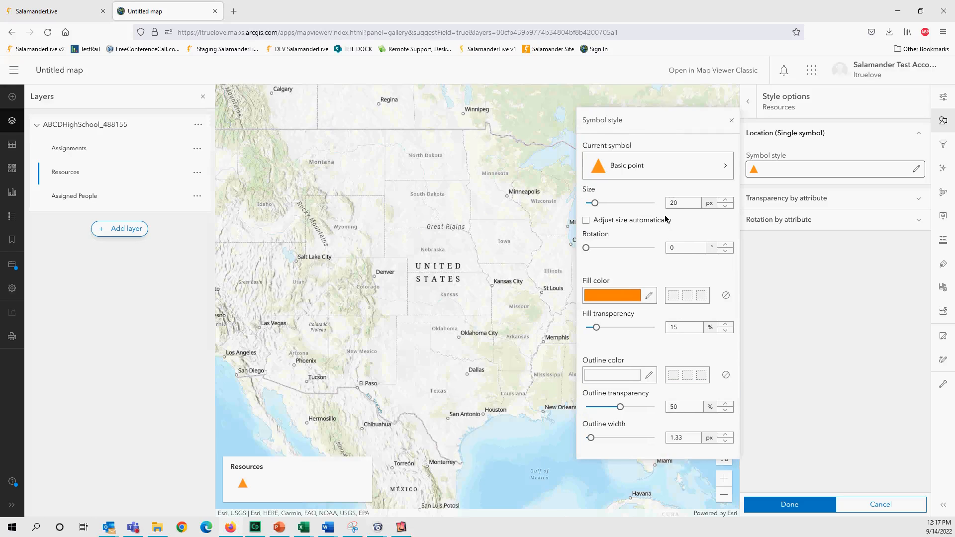
- Recolor the triangle fill blue, set its size to 10, and finish the style options
{"action": "left_click", "coordinate": [648, 296]}
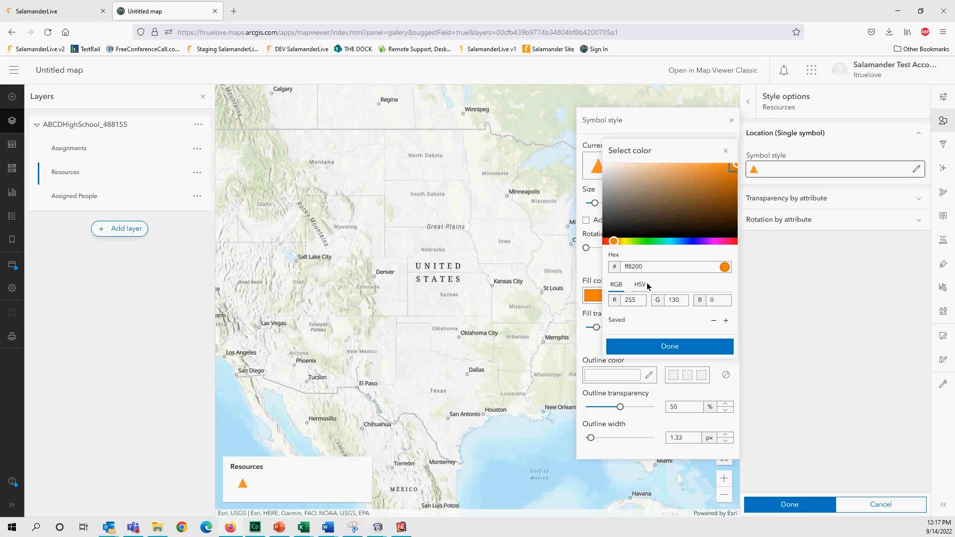
{"action": "left_click", "coordinate": [691, 241]}
{"action": "left_click", "coordinate": [699, 352]}
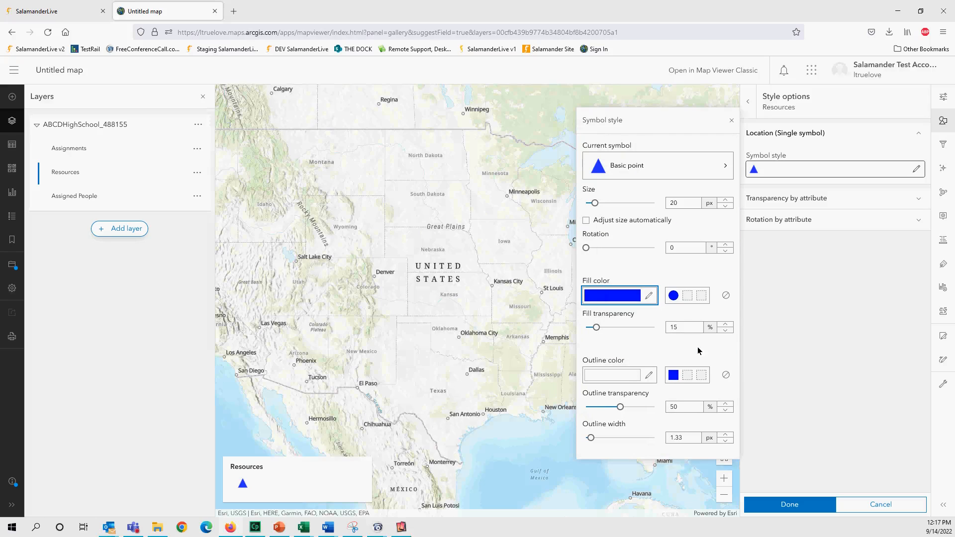
{"action": "double_click", "coordinate": [679, 204]}
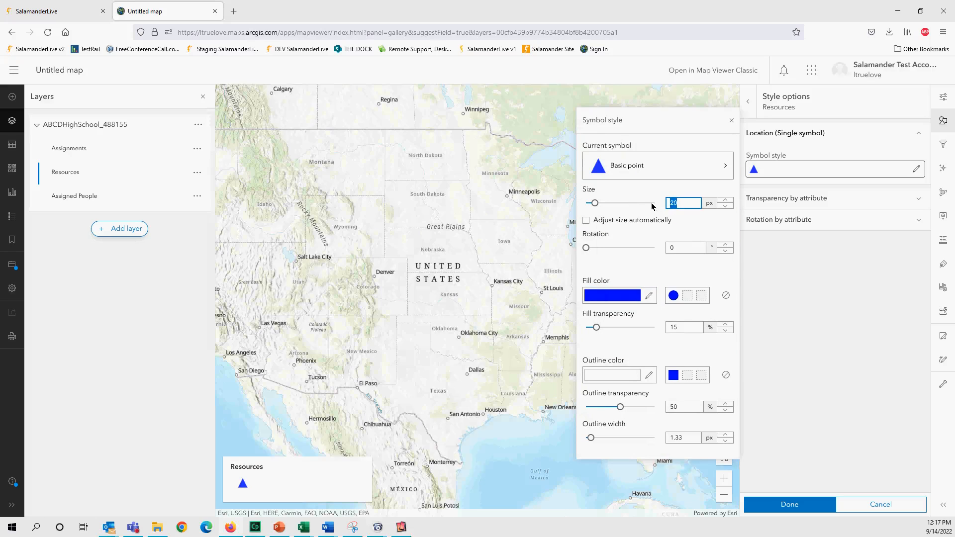
{"action": "type", "text": "10"}
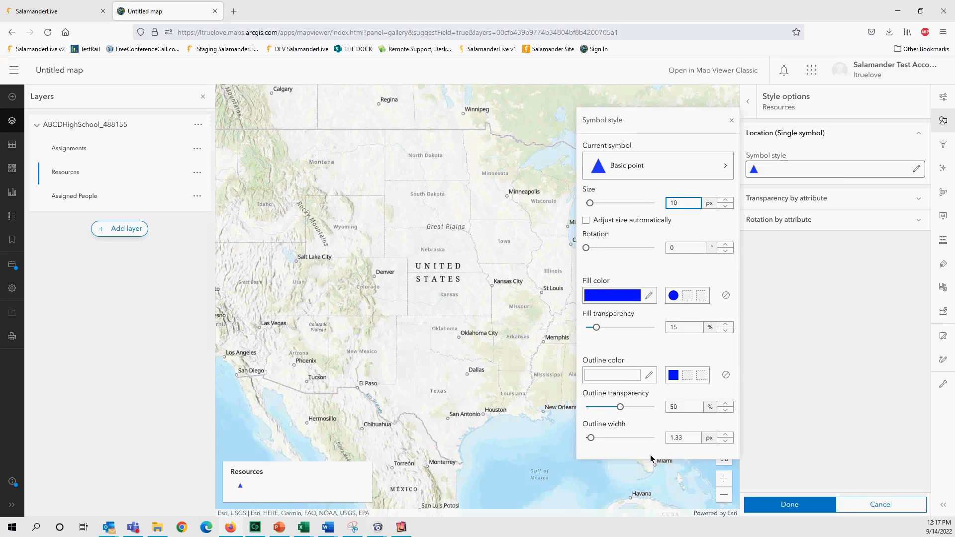
{"action": "left_click", "coordinate": [731, 120]}
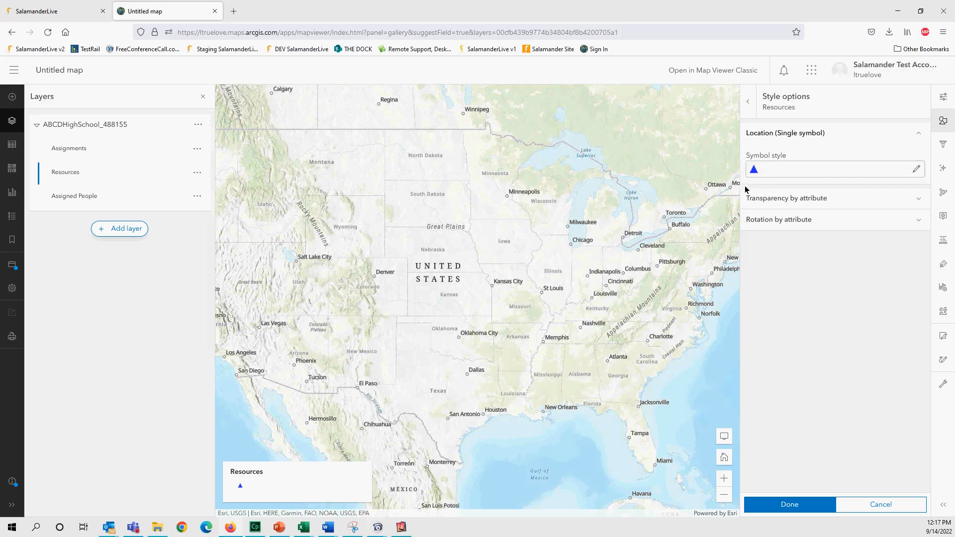
{"action": "left_click", "coordinate": [804, 506]}
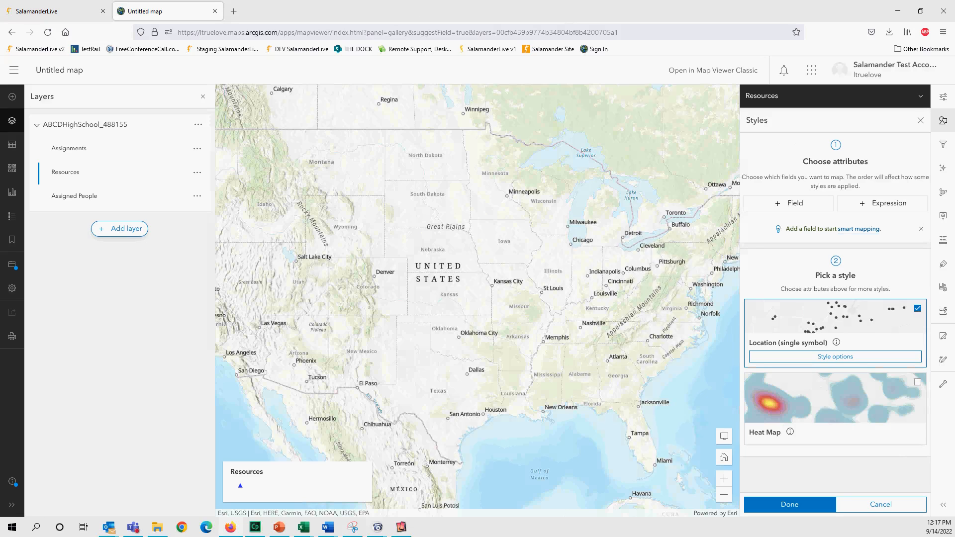
- Use the enlarged phone mirror to join the ABCD High School event, then move it aside
{"action": "left_click_drag", "start_coordinate": [0, 70], "coordinate": [606, 6]}
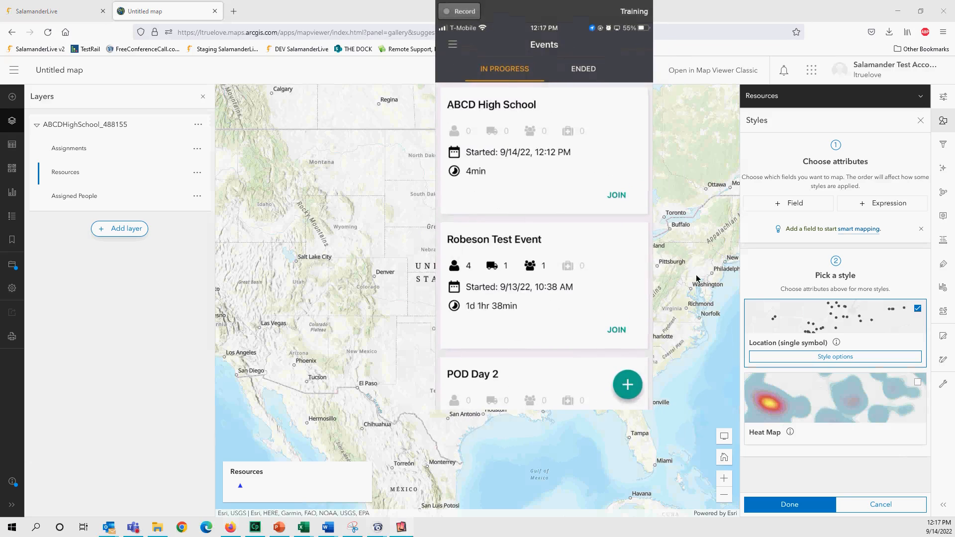
{"action": "left_click_drag", "start_coordinate": [650, 411], "coordinate": [707, 526]}
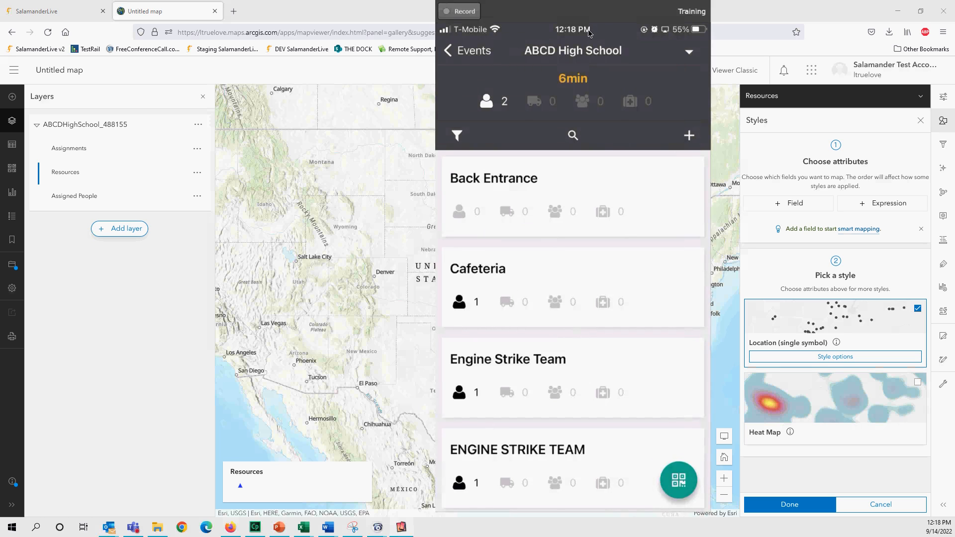
{"action": "left_click_drag", "start_coordinate": [575, 13], "coordinate": [772, 536]}
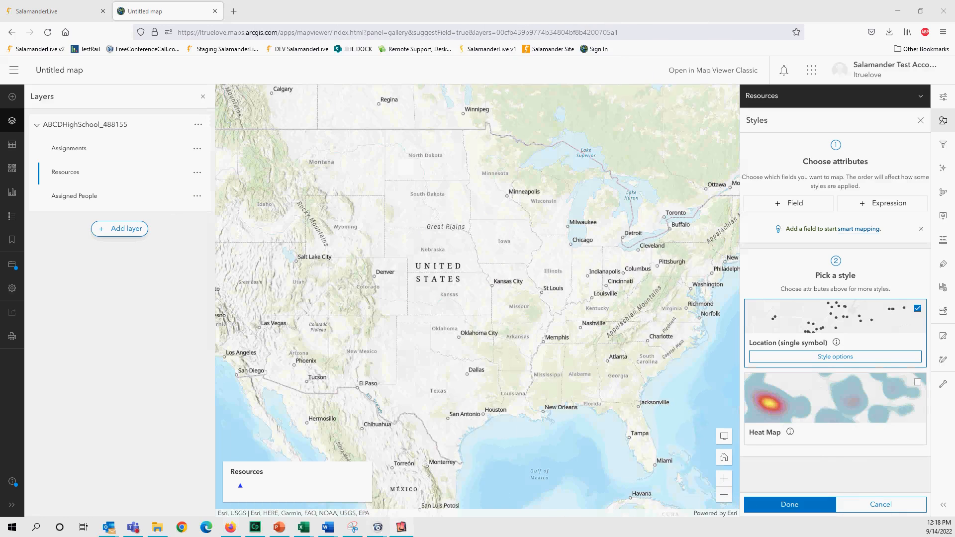
- Show the Assignments attribute table and choose an action from its options menu
{"action": "left_click", "coordinate": [197, 148]}
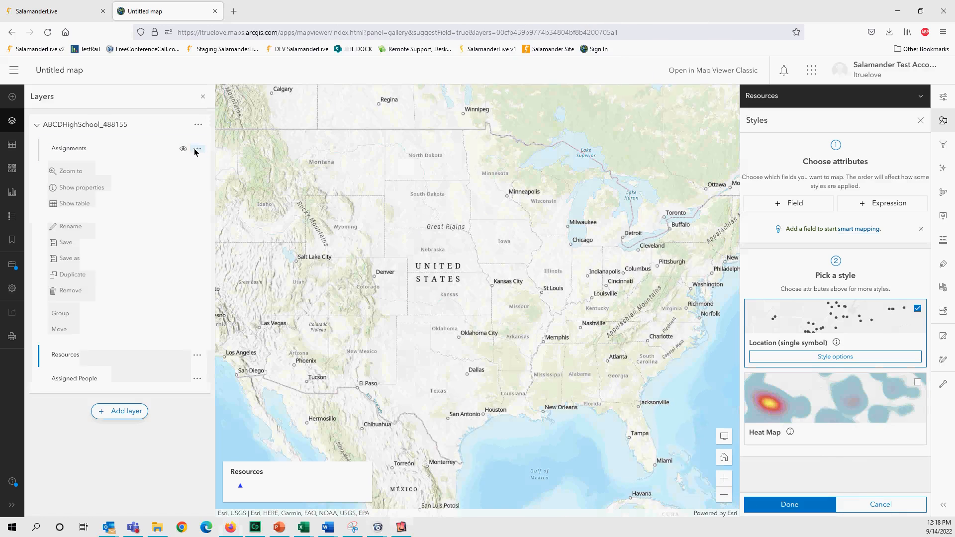
{"action": "left_click", "coordinate": [76, 203]}
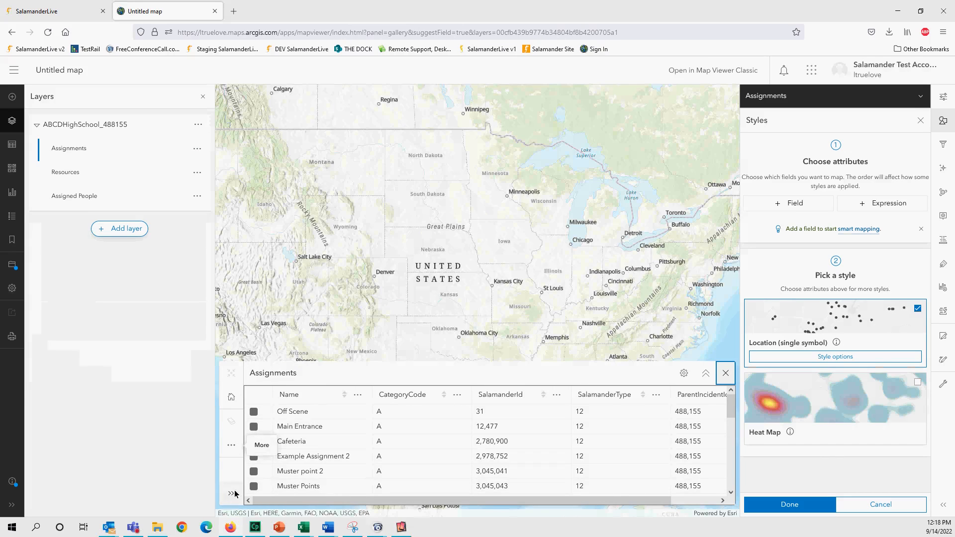
{"action": "left_click", "coordinate": [232, 446]}
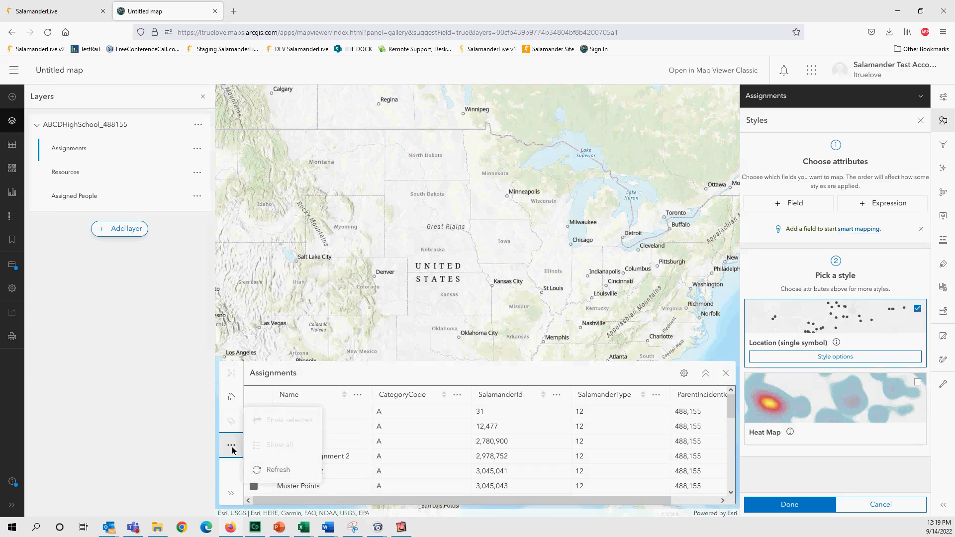
{"action": "left_click", "coordinate": [252, 470]}
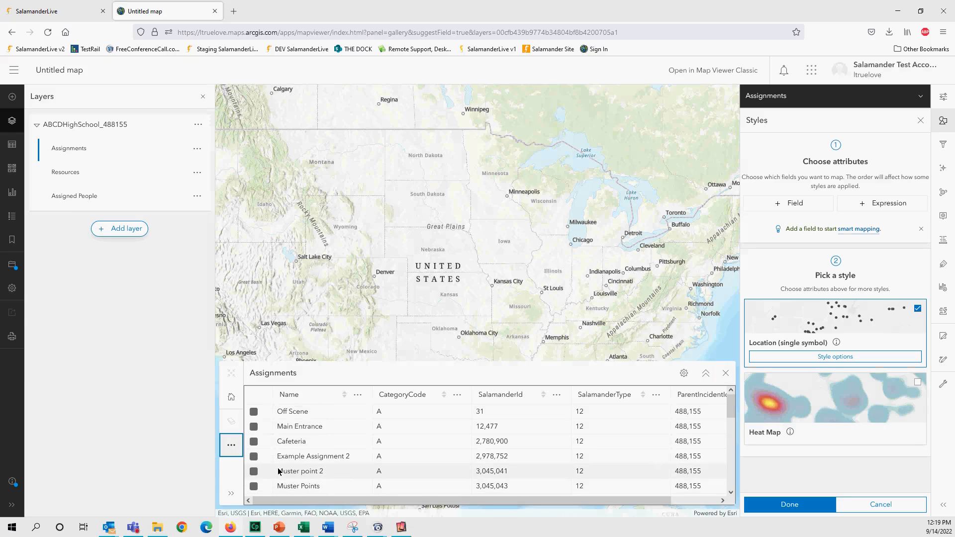
- Show the Resources attribute table and refresh its records
{"action": "left_click", "coordinate": [197, 174]}
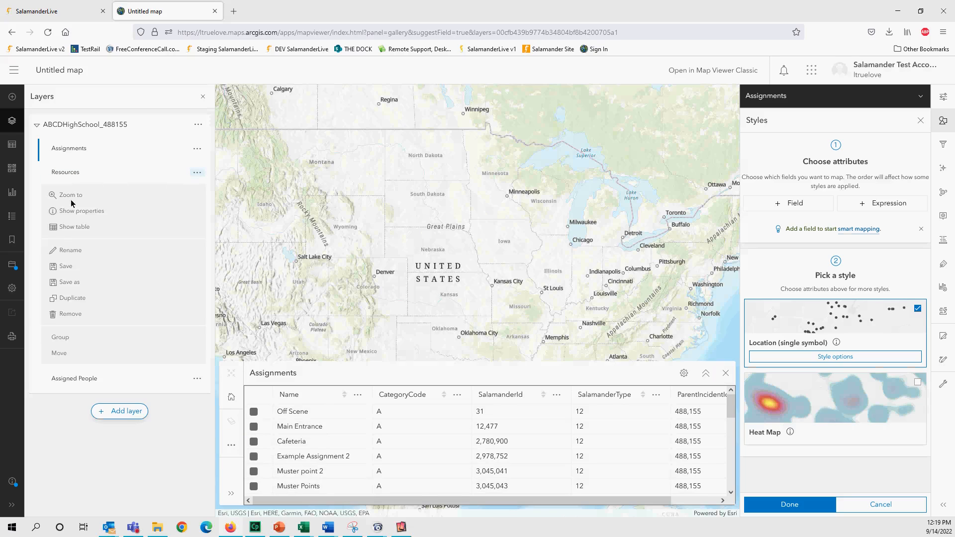
{"action": "left_click", "coordinate": [68, 228]}
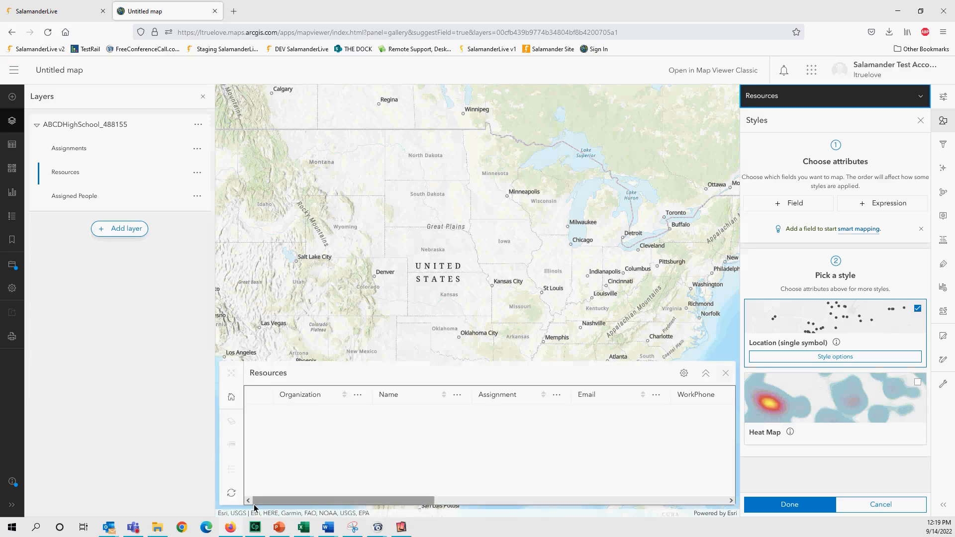
{"action": "left_click", "coordinate": [231, 444]}
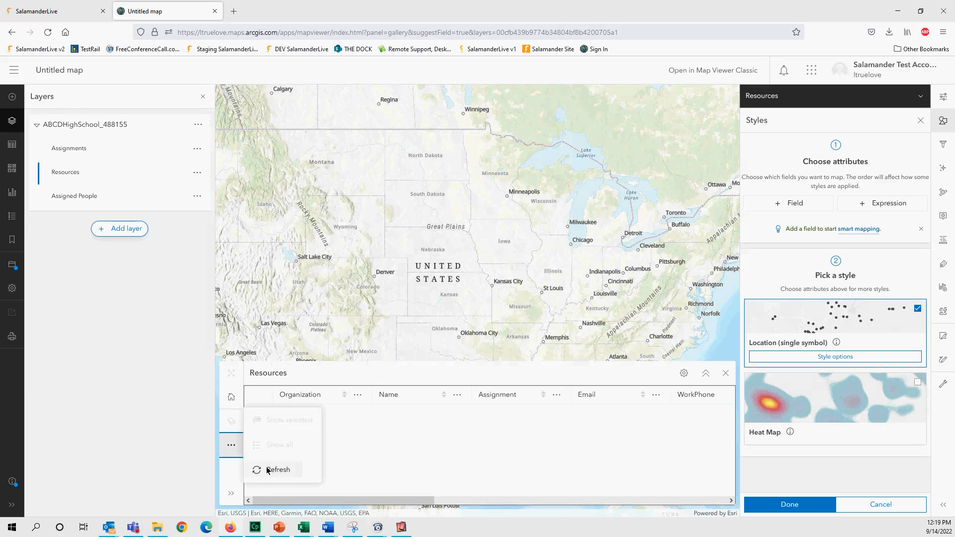
{"action": "left_click", "coordinate": [268, 470]}
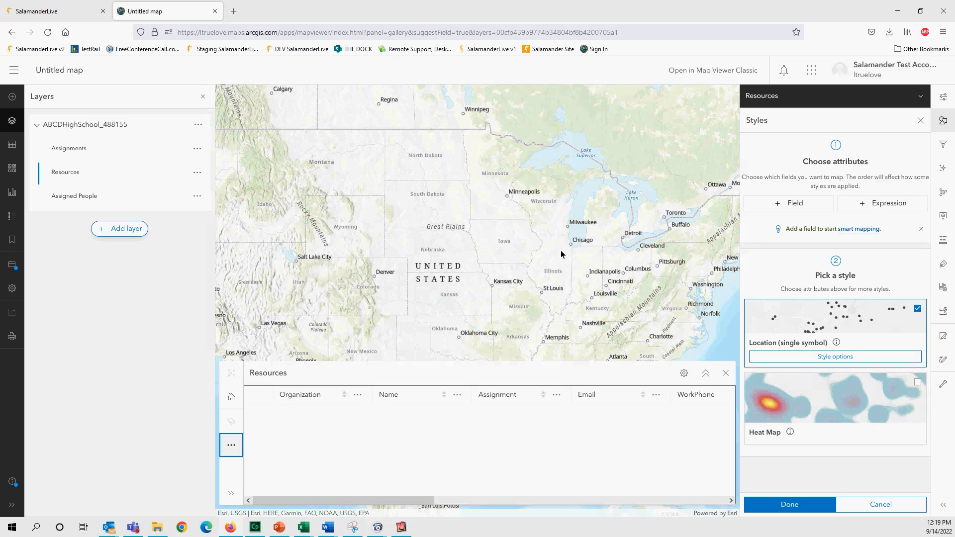
- Frame the Great Lakes region and open the red point's popup near Minneapolis
{"action": "scroll", "coordinate": [561, 254], "scroll_direction": "up", "scroll_amount": 2}
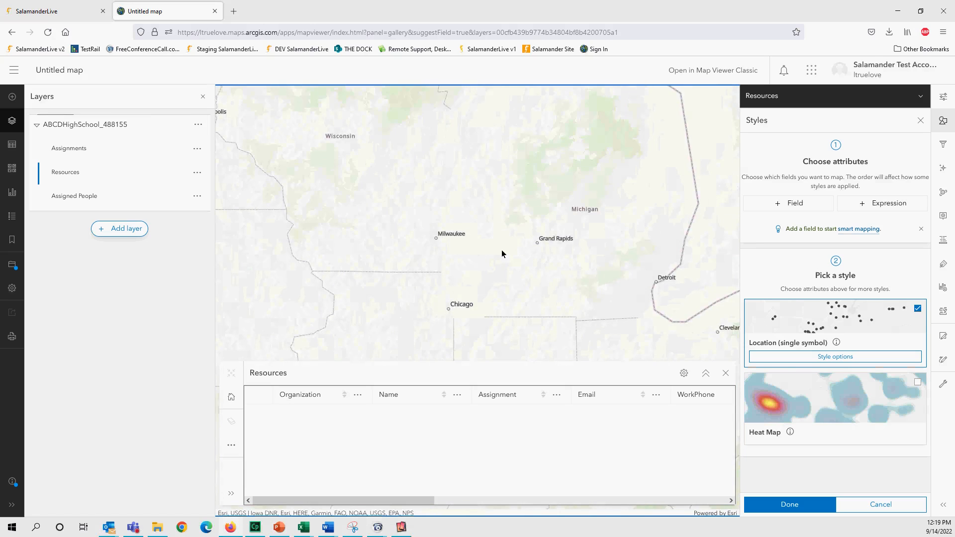
{"action": "scroll", "coordinate": [508, 246], "scroll_direction": "down", "scroll_amount": 1}
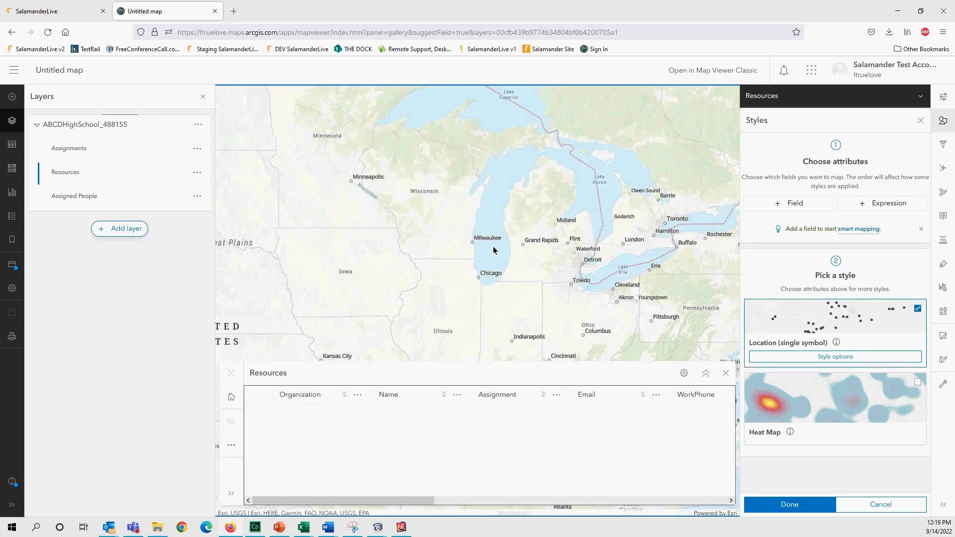
{"action": "left_click_drag", "start_coordinate": [493, 248], "coordinate": [492, 259]}
{"action": "left_click_drag", "start_coordinate": [443, 238], "coordinate": [457, 248]}
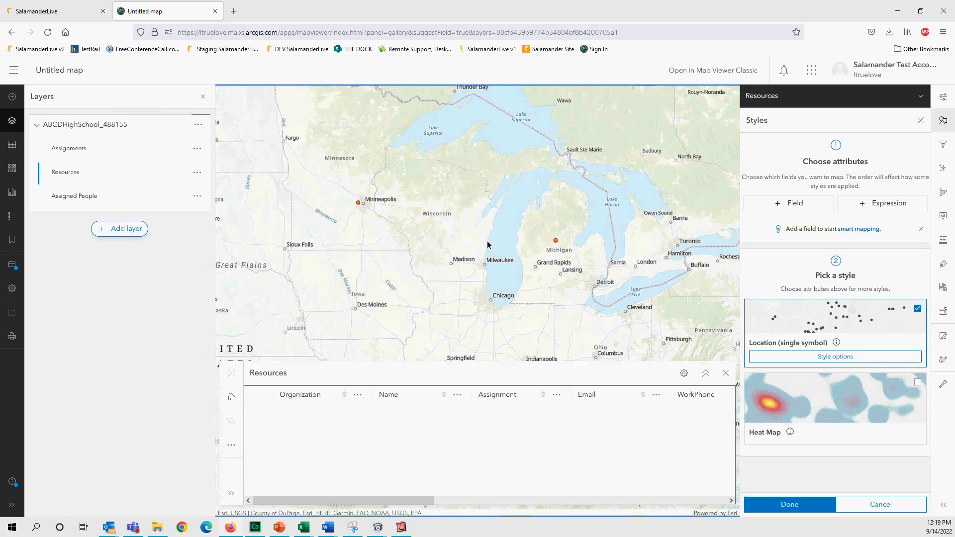
{"action": "left_click", "coordinate": [358, 203]}
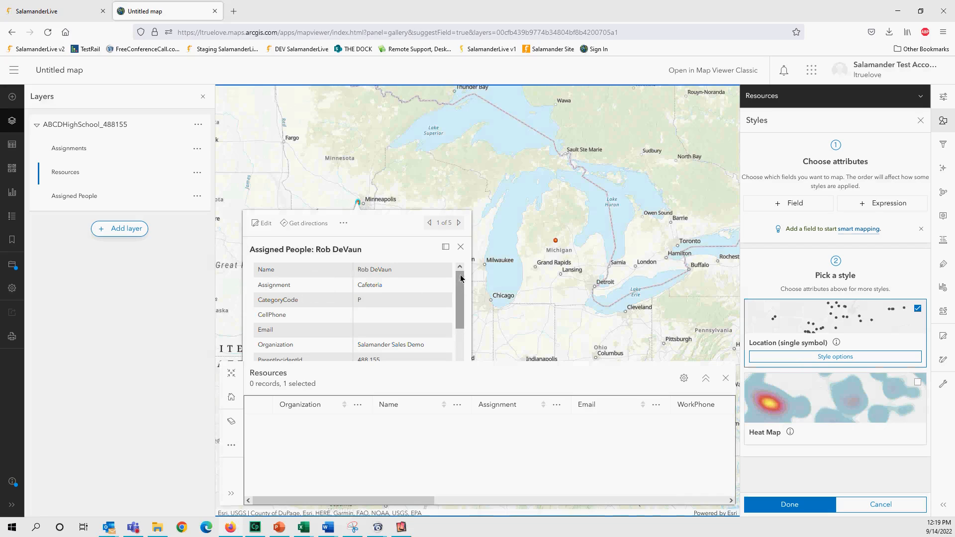
- Close the Resources attribute table and page the popup forward to feature 5 of 5
{"action": "left_click", "coordinate": [725, 378]}
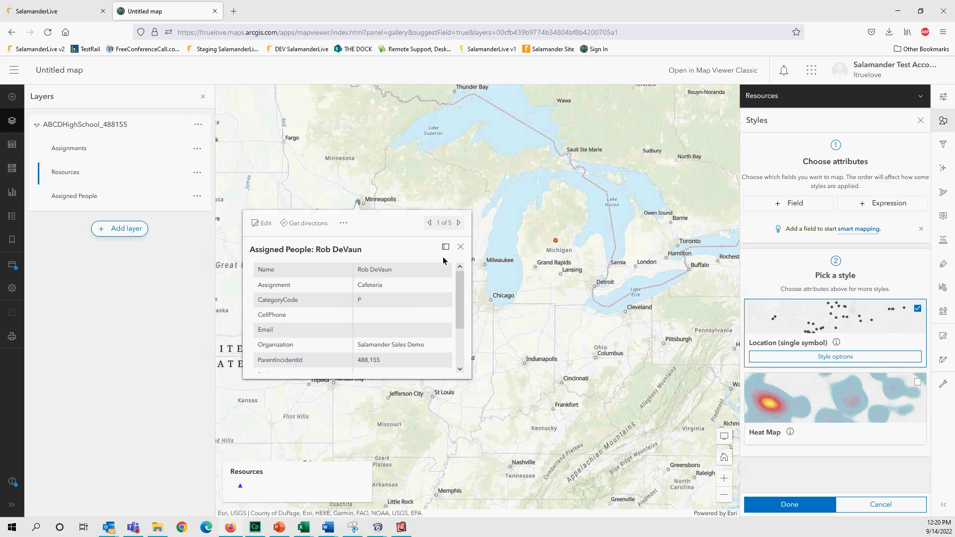
{"action": "left_click", "coordinate": [459, 224]}
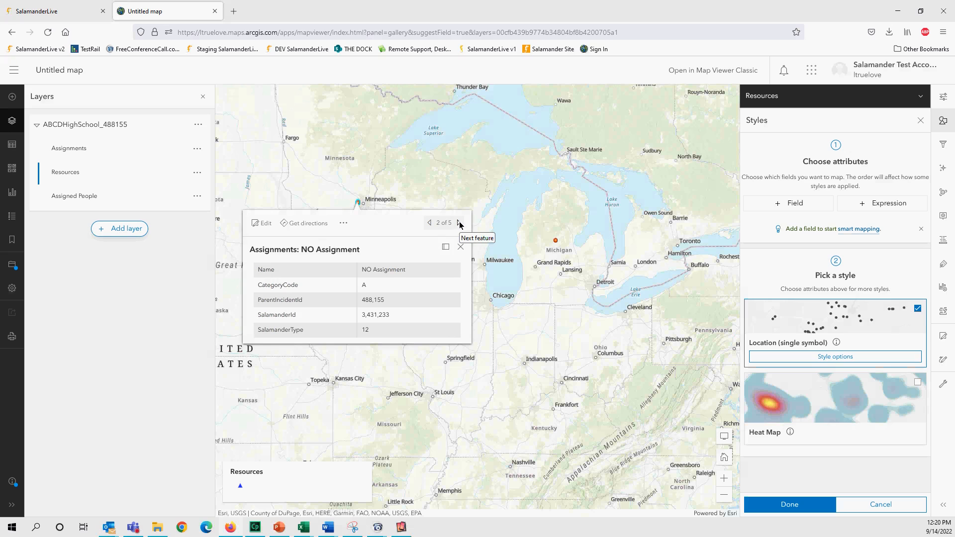
{"action": "left_click", "coordinate": [459, 223]}
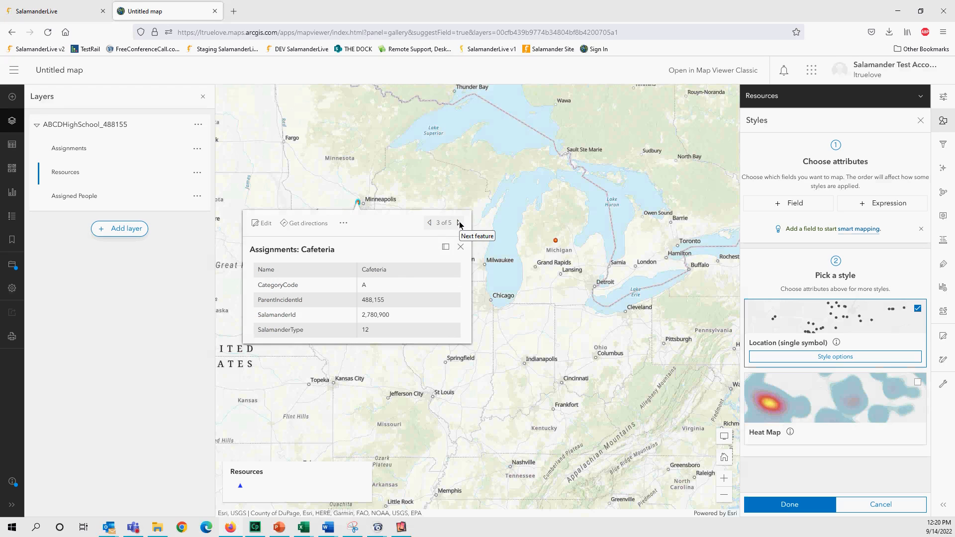
{"action": "left_click", "coordinate": [459, 223]}
{"action": "left_click", "coordinate": [459, 223]}
- Page the popup back to feature 1 of 5, the Cafeteria assigned person
{"action": "left_click", "coordinate": [430, 224]}
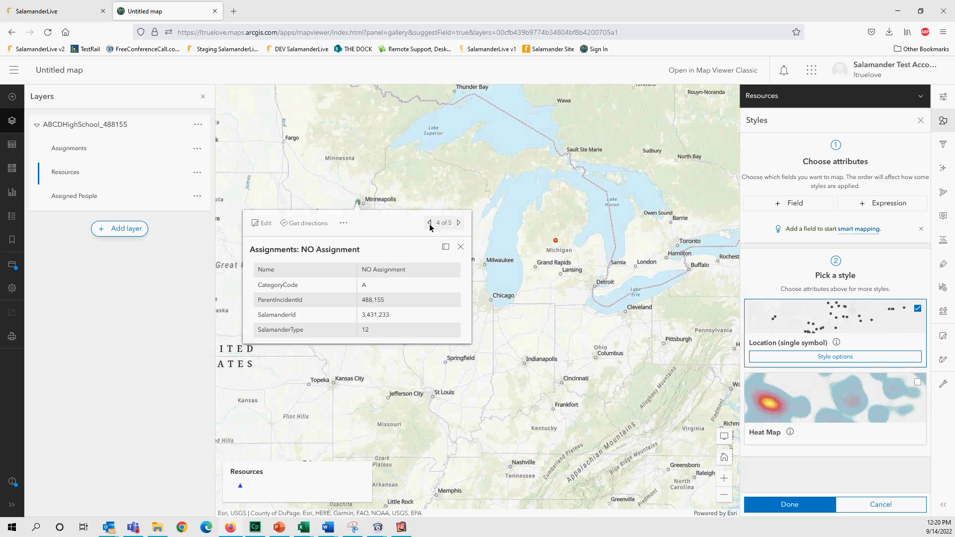
{"action": "left_click", "coordinate": [429, 224]}
{"action": "left_click", "coordinate": [430, 224]}
{"action": "left_click", "coordinate": [430, 223]}
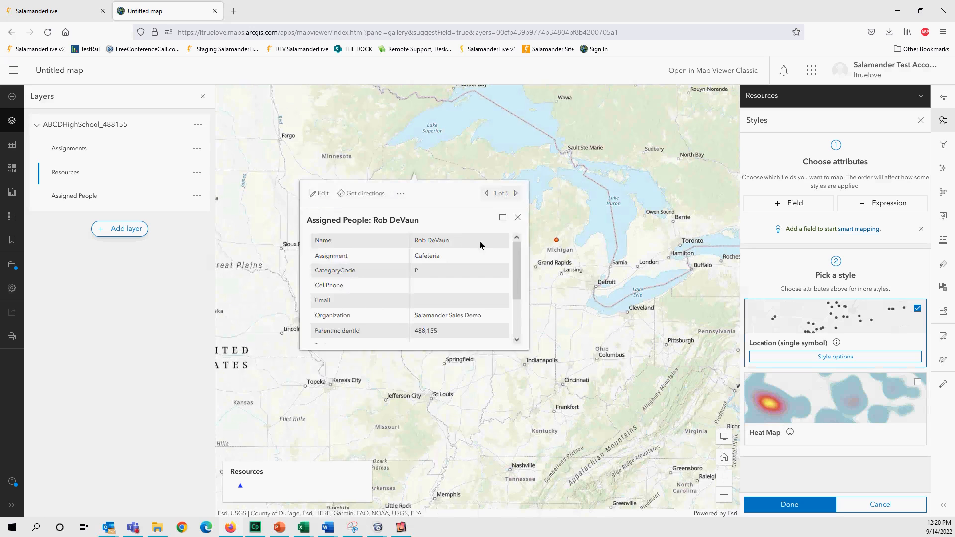
- Close the popup and zoom in on the red Resources points near Clare, Michigan
{"action": "scroll", "coordinate": [514, 275], "scroll_direction": "up", "scroll_amount": 2}
{"action": "left_click", "coordinate": [426, 177]}
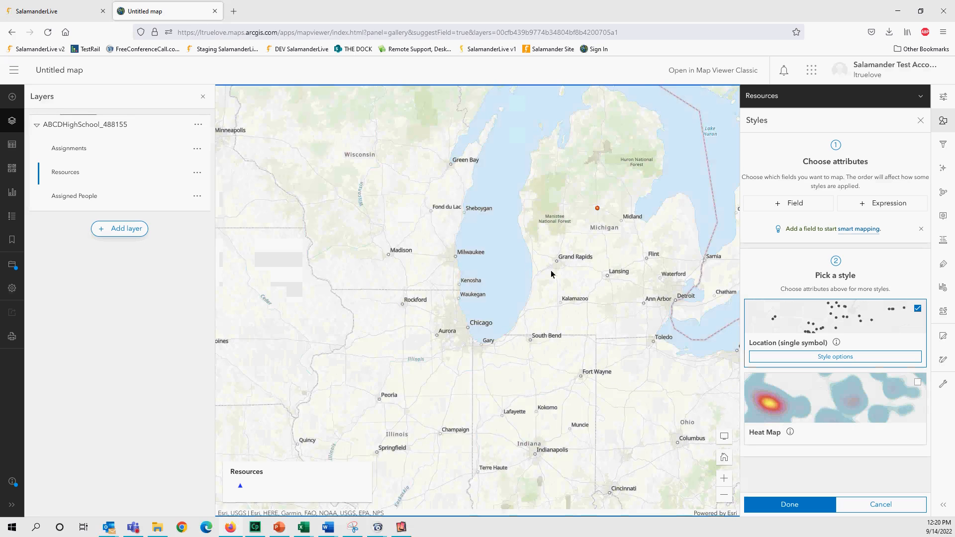
{"action": "left_click_drag", "start_coordinate": [471, 313], "coordinate": [441, 330]}
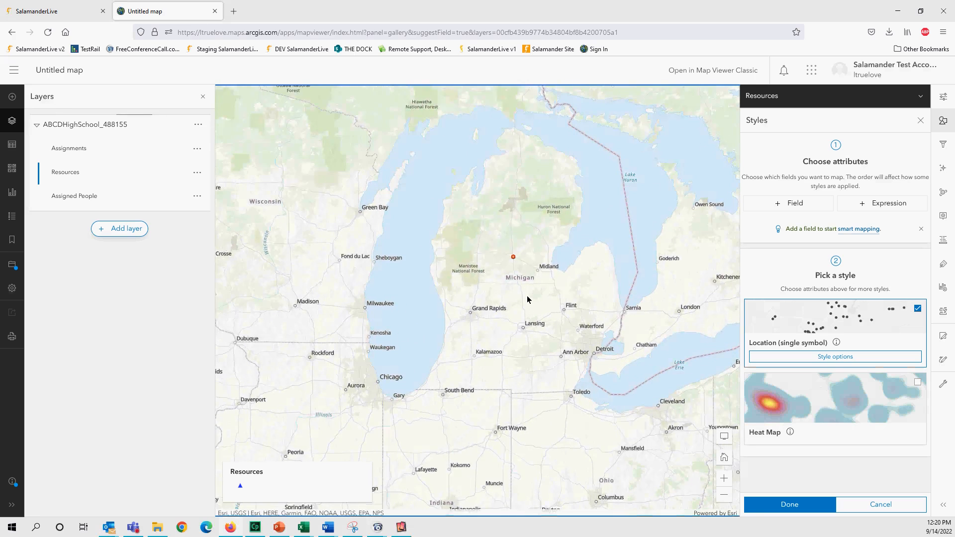
{"action": "scroll", "coordinate": [528, 304], "scroll_direction": "up", "scroll_amount": 3}
{"action": "scroll", "coordinate": [475, 305], "scroll_direction": "up", "scroll_amount": 3}
{"action": "left_click_drag", "start_coordinate": [445, 228], "coordinate": [446, 375]}
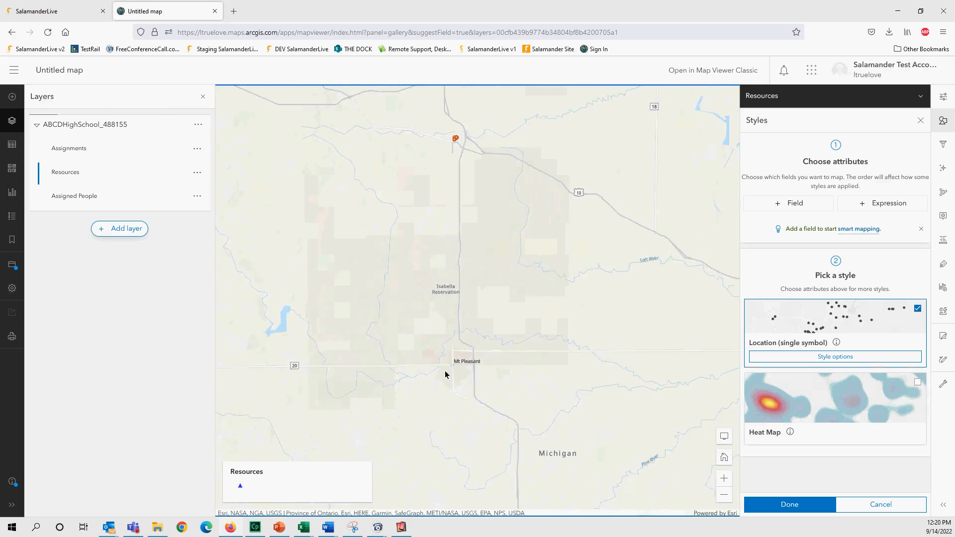
{"action": "scroll", "coordinate": [441, 259], "scroll_direction": "up", "scroll_amount": 3}
{"action": "scroll", "coordinate": [442, 257], "scroll_direction": "up", "scroll_amount": 3}
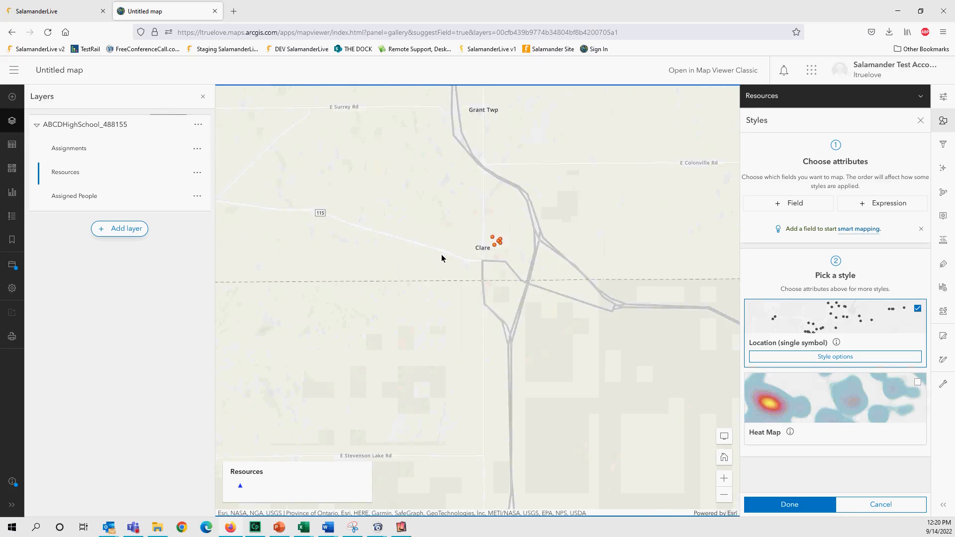
{"action": "left_click_drag", "start_coordinate": [599, 204], "coordinate": [447, 223]}
- Open the Music Room point's details, then switch to the Muster point 2 assignment
{"action": "left_click", "coordinate": [445, 223]}
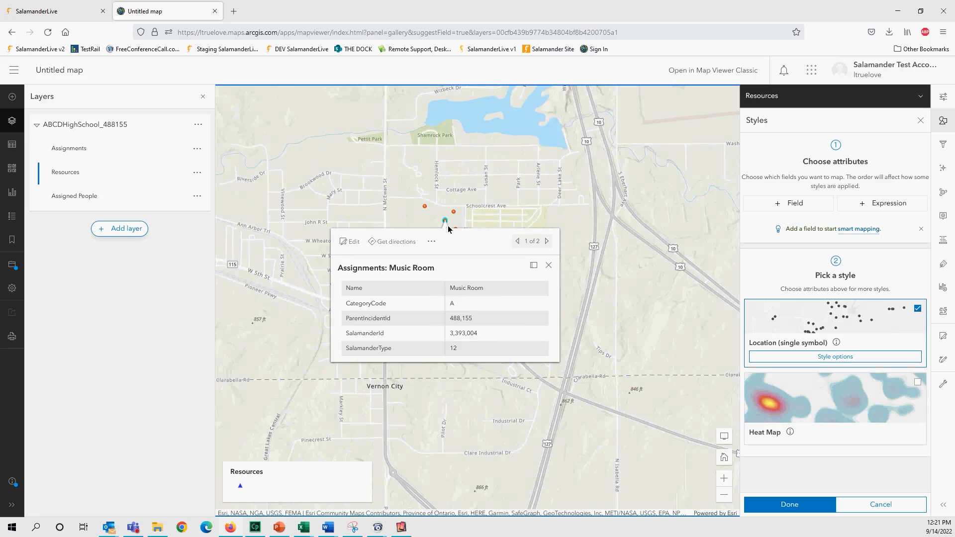
{"action": "left_click", "coordinate": [547, 242]}
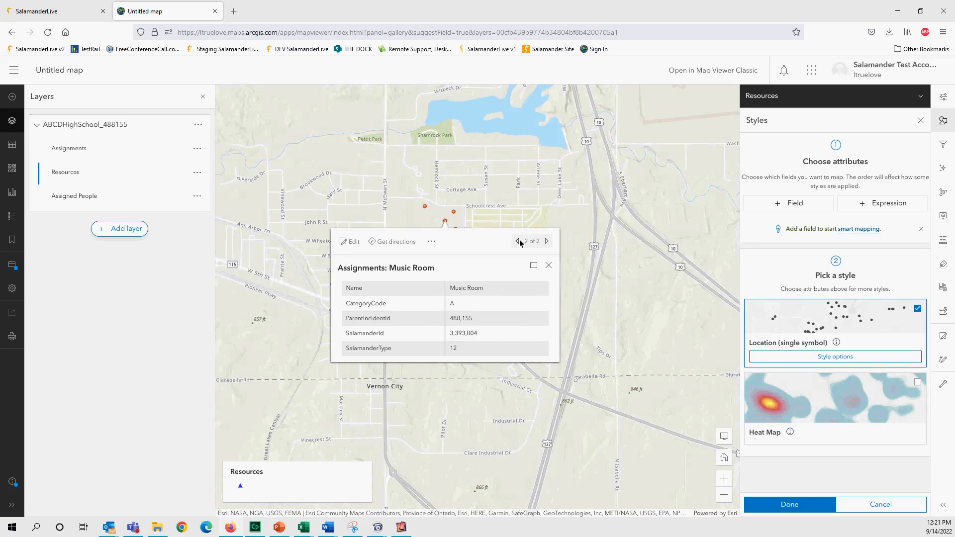
{"action": "left_click", "coordinate": [426, 210]}
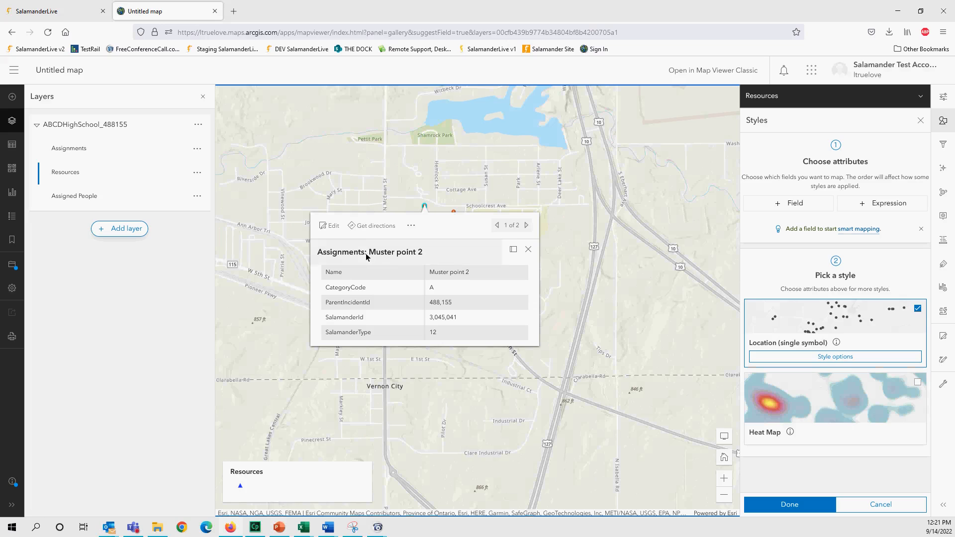
- Return to the SalamanderLive dashboard, reload it, and scroll down to the Chart section
{"action": "left_click", "coordinate": [46, 13]}
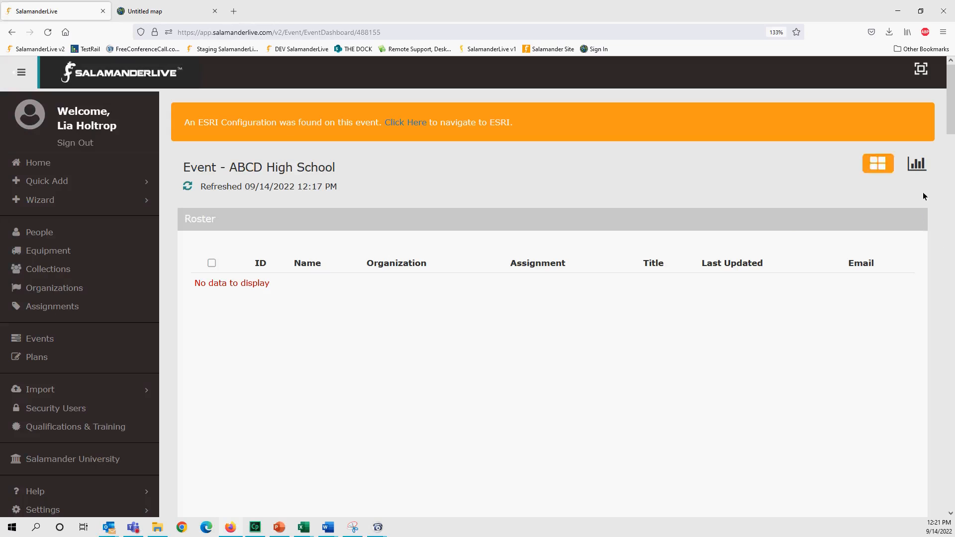
{"action": "left_click", "coordinate": [48, 32]}
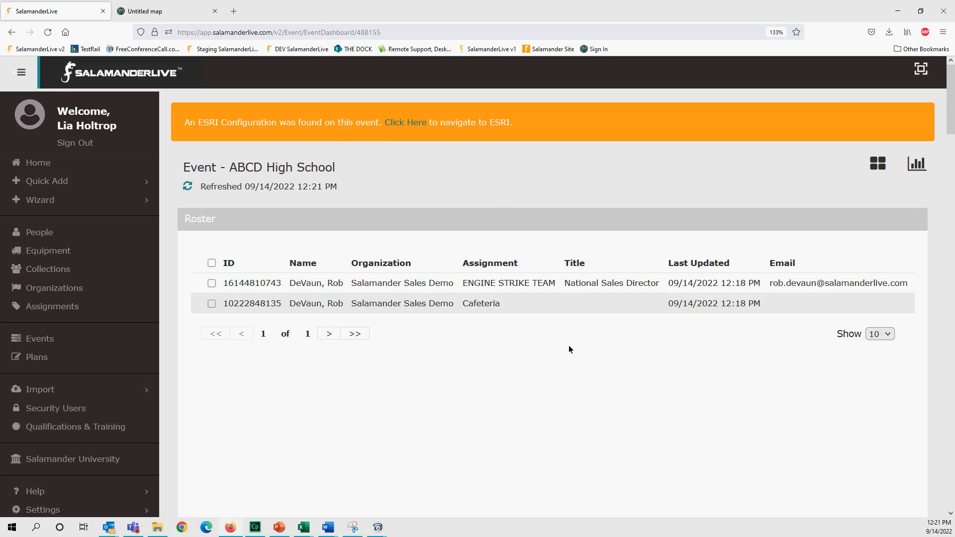
{"action": "left_click_drag", "start_coordinate": [952, 127], "coordinate": [952, 458]}
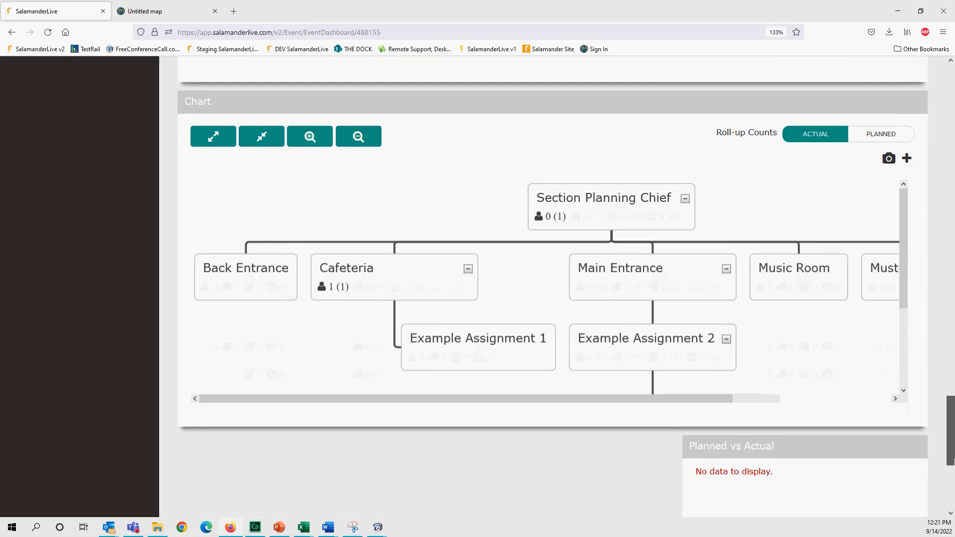
- Zoom the org chart out two steps and edit the Cafeteria node
{"action": "left_click_drag", "start_coordinate": [721, 398], "coordinate": [705, 423]}
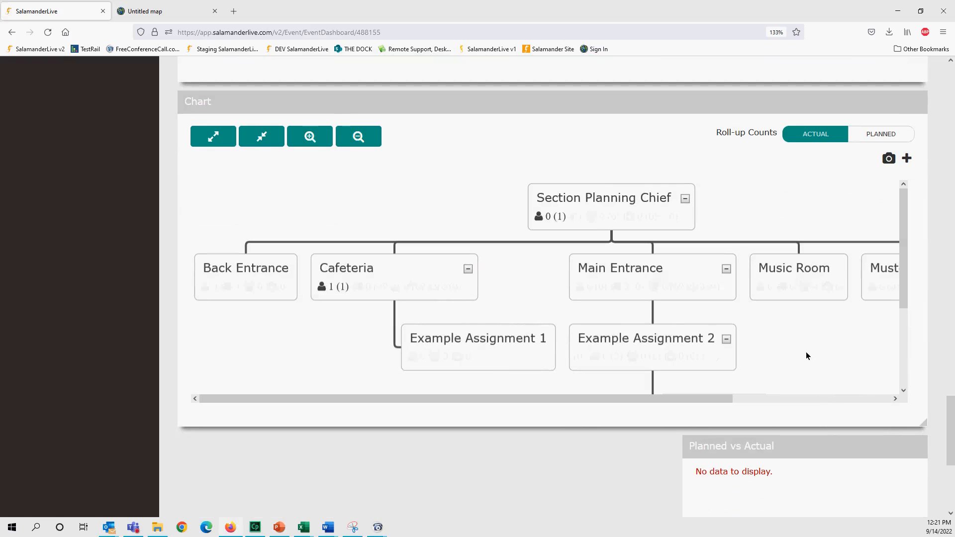
{"action": "left_click", "coordinate": [359, 142]}
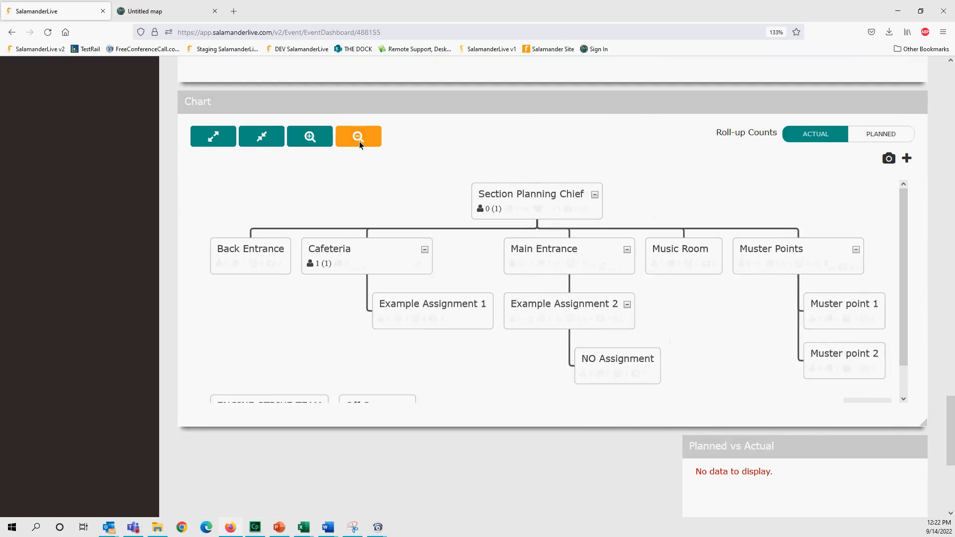
{"action": "left_click", "coordinate": [359, 141]}
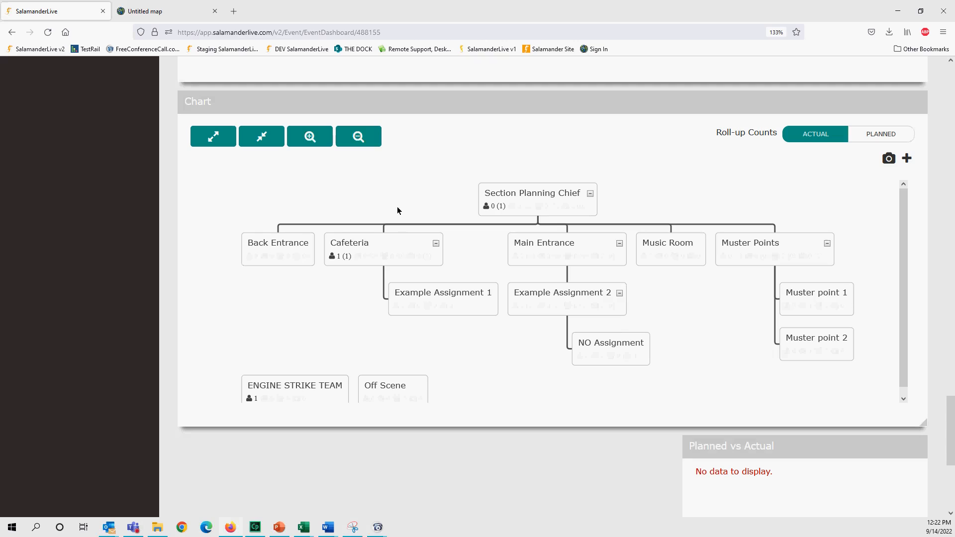
{"action": "right_click", "coordinate": [402, 246]}
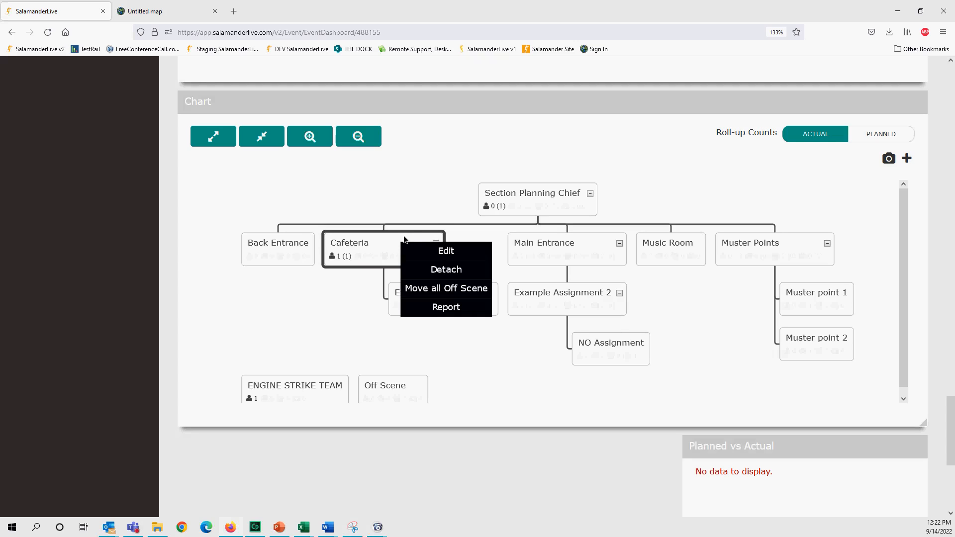
{"action": "left_click", "coordinate": [447, 251]}
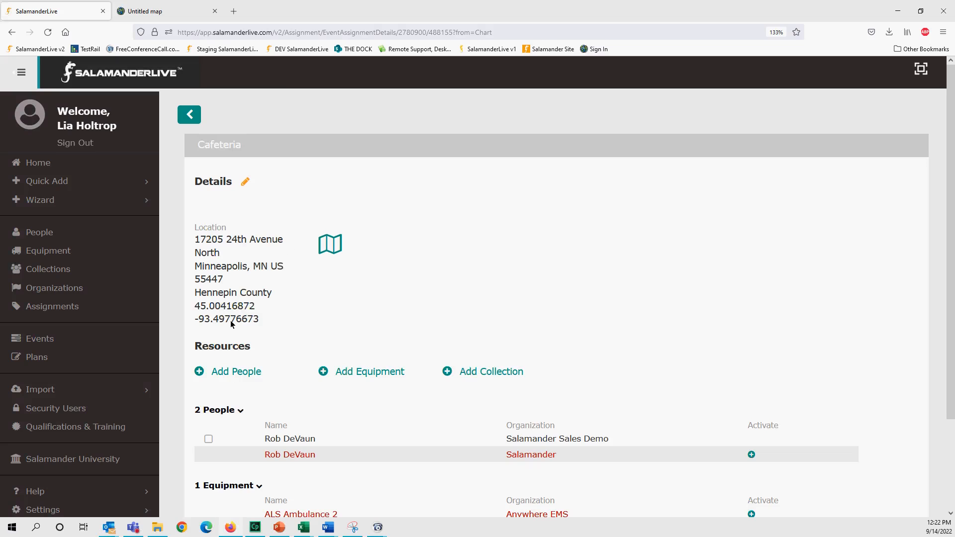
{"action": "scroll", "coordinate": [267, 300], "scroll_direction": "down", "scroll_amount": 2}
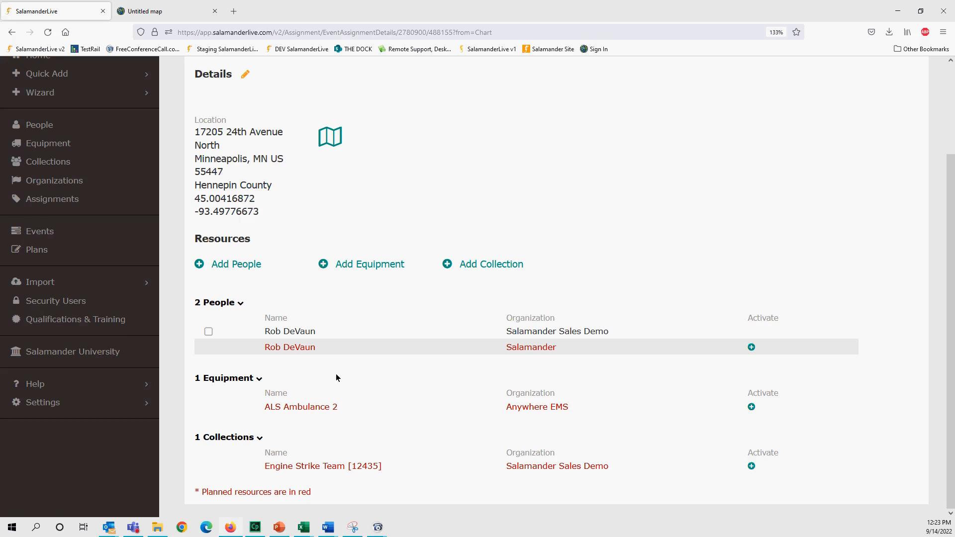
{"action": "scroll", "coordinate": [336, 378], "scroll_direction": "up", "scroll_amount": 3}
{"action": "left_click", "coordinate": [327, 244]}
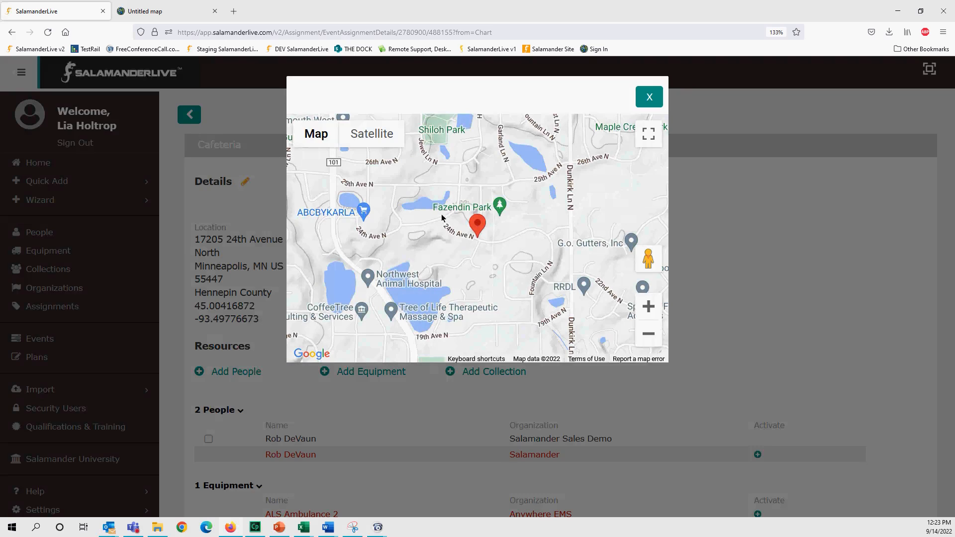
{"action": "left_click_drag", "start_coordinate": [476, 228], "coordinate": [507, 227]}
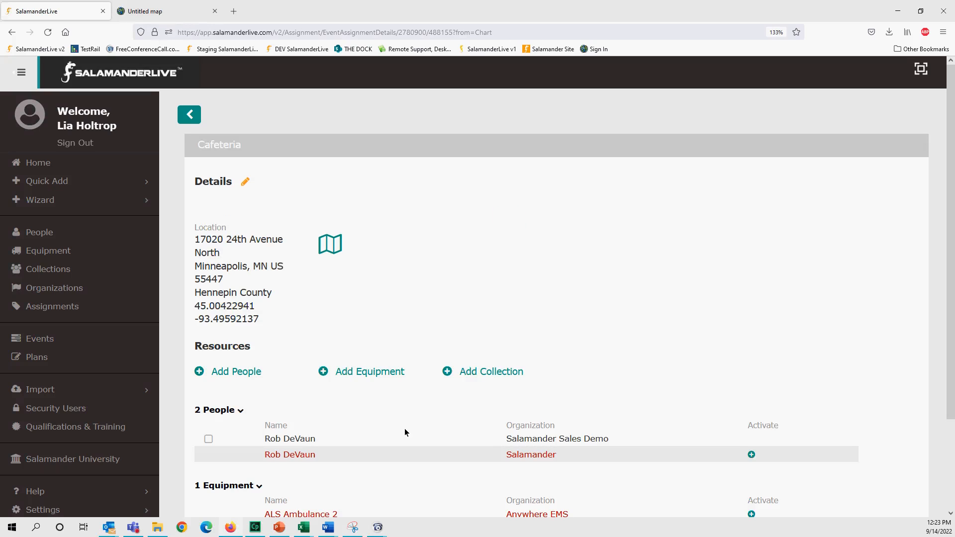
- Scroll down the Cafeteria assignment page to its location, 2 people and ALS Ambulance 2
{"action": "scroll", "coordinate": [408, 427], "scroll_direction": "down", "scroll_amount": 3}
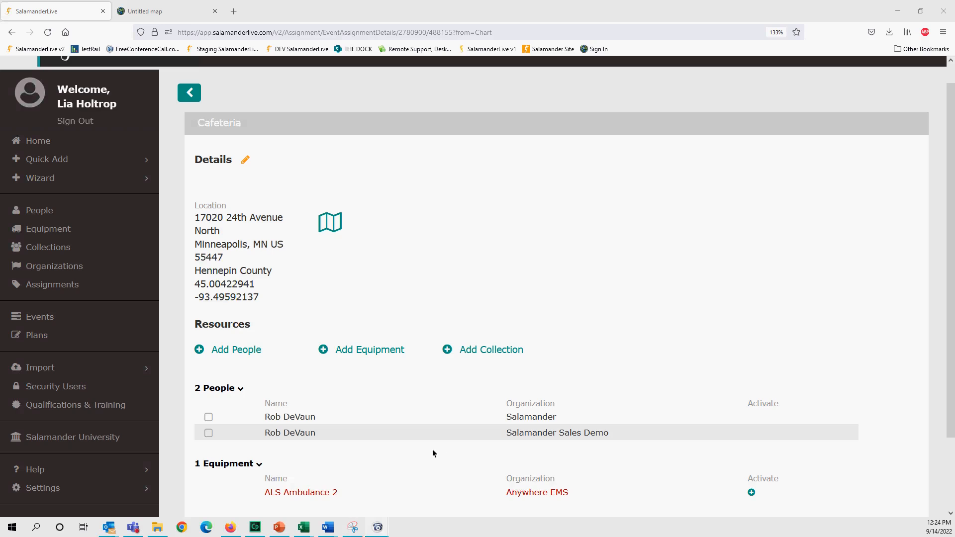
{"action": "scroll", "coordinate": [426, 450], "scroll_direction": "down", "scroll_amount": 2}
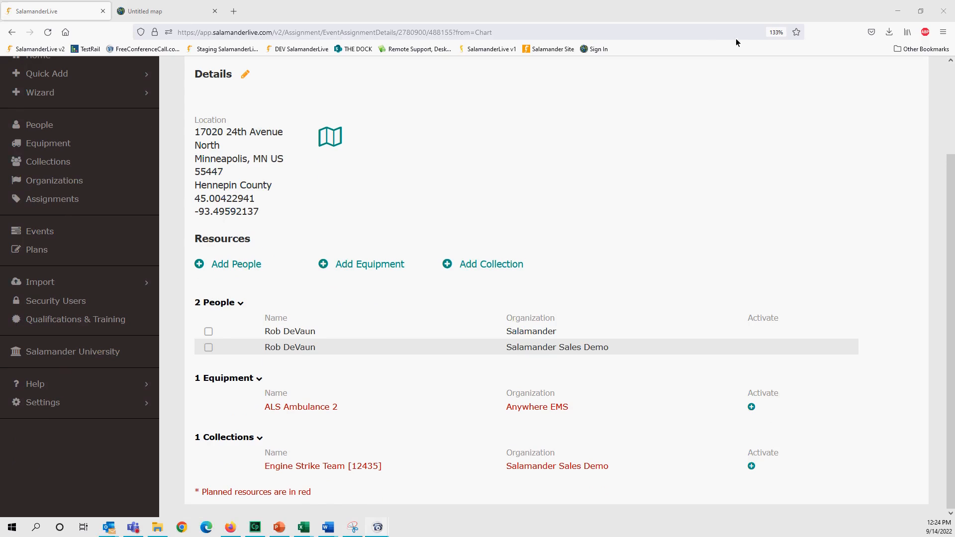
- In the ArcGIS map, close the Muster point 2 popup and open the Assignments attribute table
{"action": "left_click", "coordinate": [193, 21]}
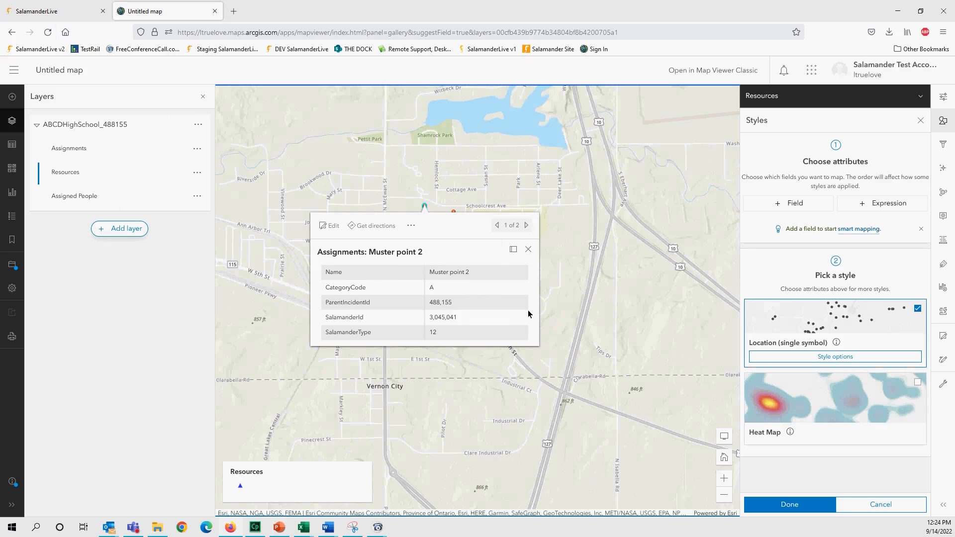
{"action": "left_click", "coordinate": [528, 250]}
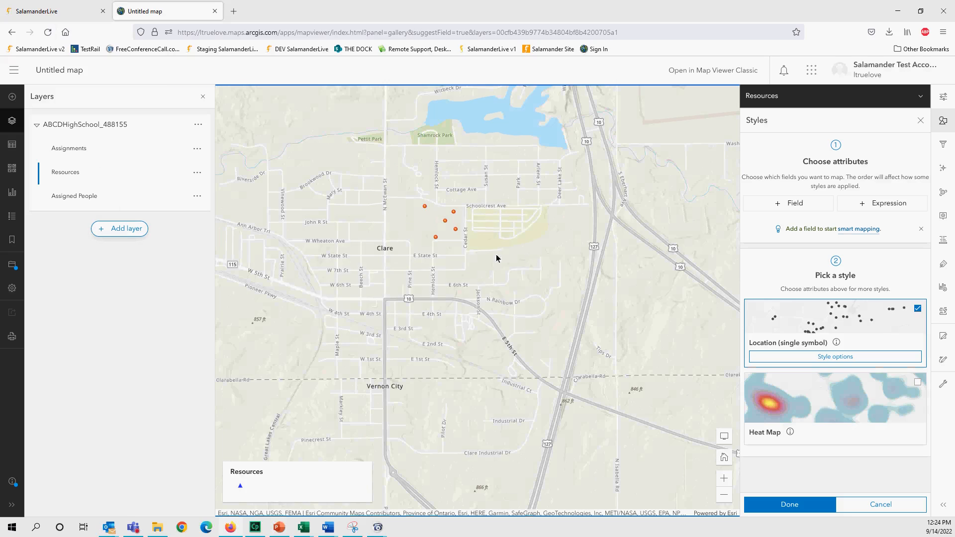
{"action": "left_click", "coordinate": [197, 150]}
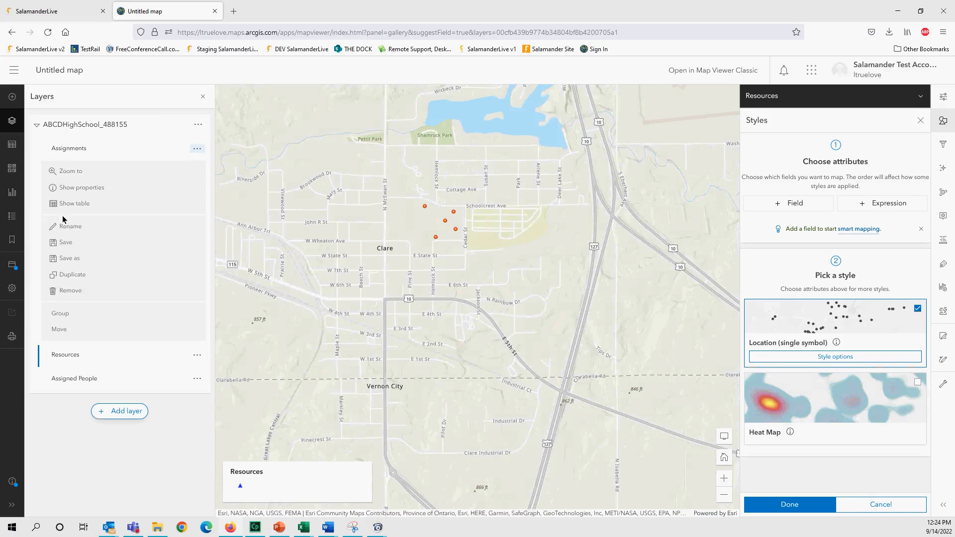
{"action": "left_click", "coordinate": [73, 208]}
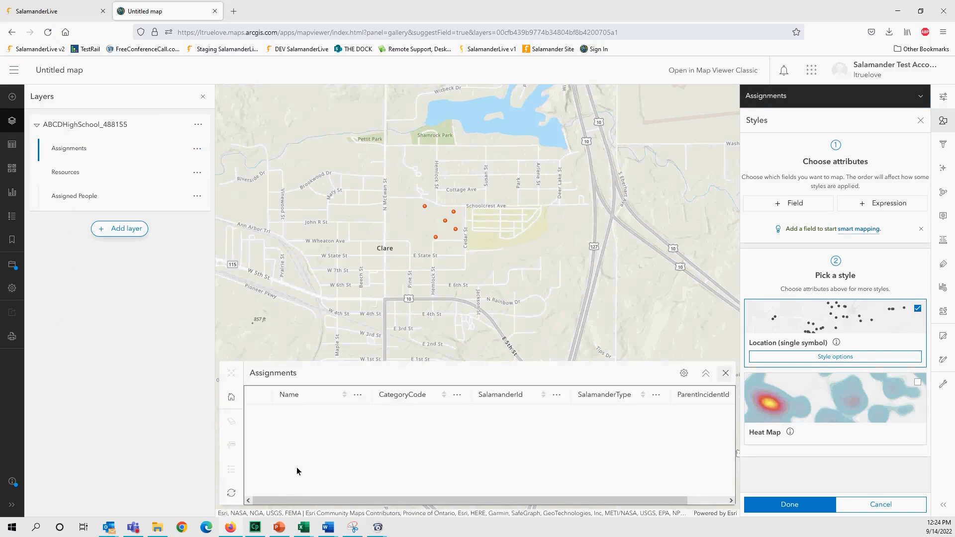
- Refresh the Assignments table to 24 records and return to the SalamanderLive Cafeteria page
{"action": "left_click", "coordinate": [231, 446]}
{"action": "left_click", "coordinate": [280, 475]}
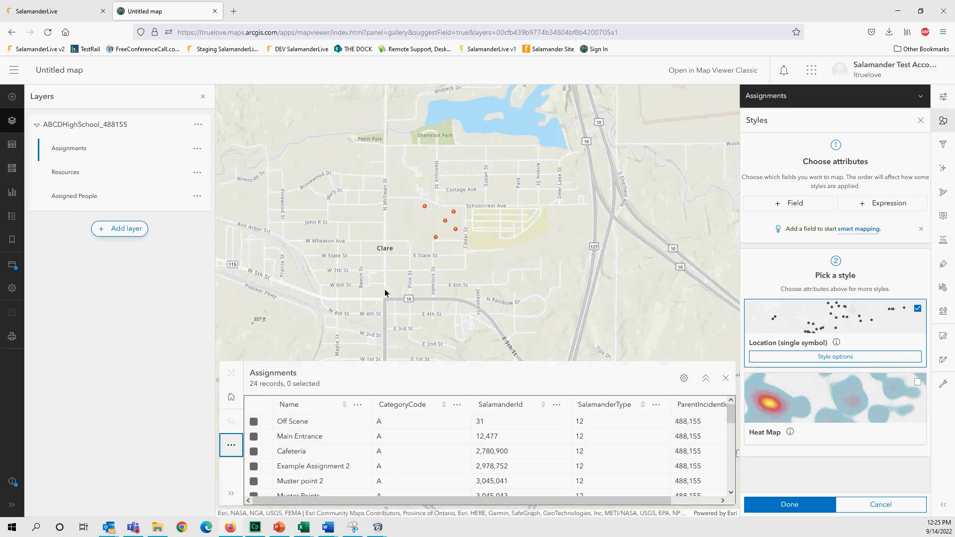
{"action": "left_click", "coordinate": [72, 16]}
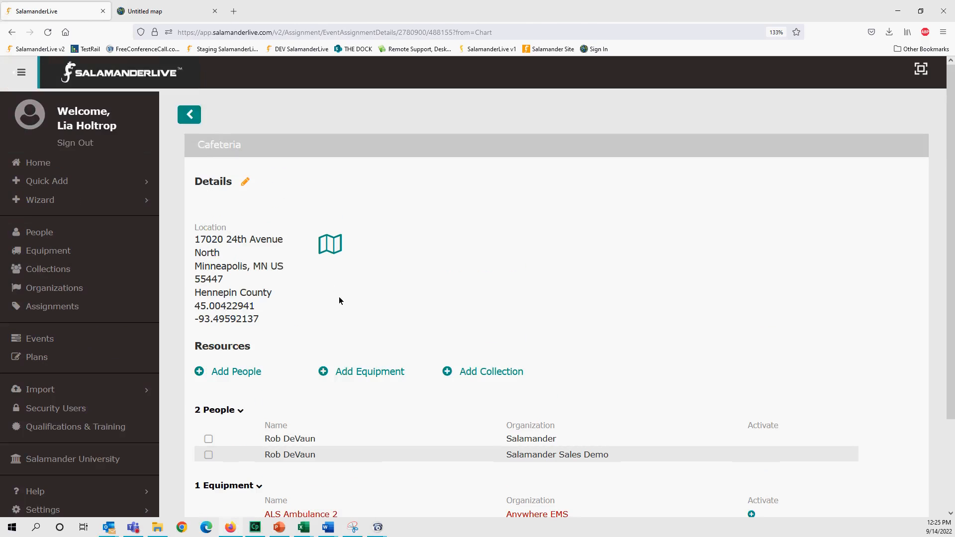
- Back on the event dashboard, zoom and pan the map to the assignment pins near Clare, Michigan
{"action": "left_click", "coordinate": [190, 115]}
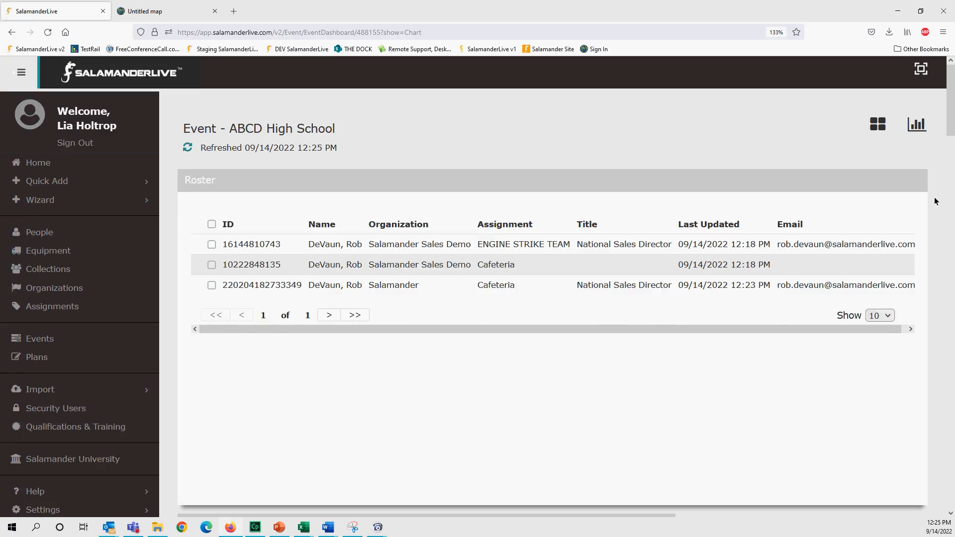
{"action": "left_click_drag", "start_coordinate": [950, 125], "coordinate": [952, 302]}
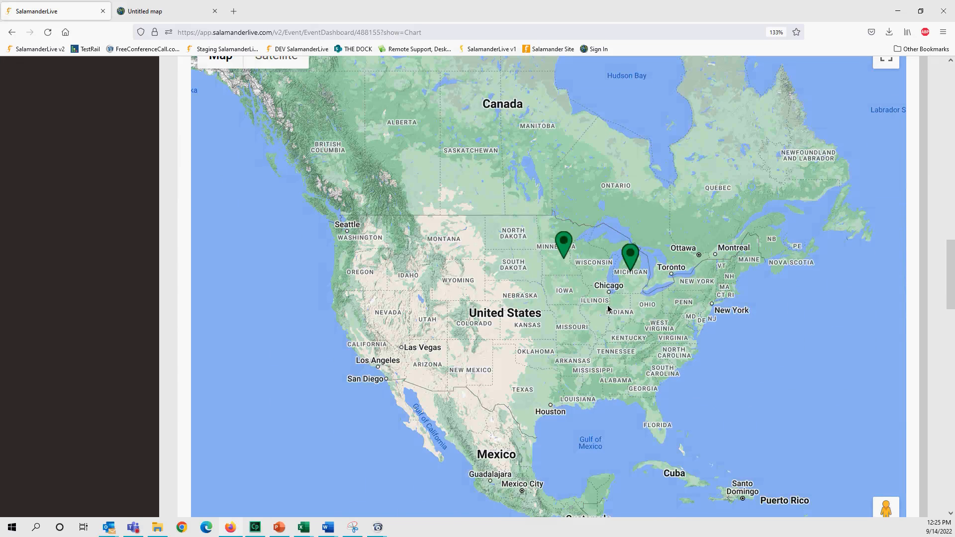
{"action": "scroll", "coordinate": [608, 309], "scroll_direction": "up", "scroll_amount": 4}
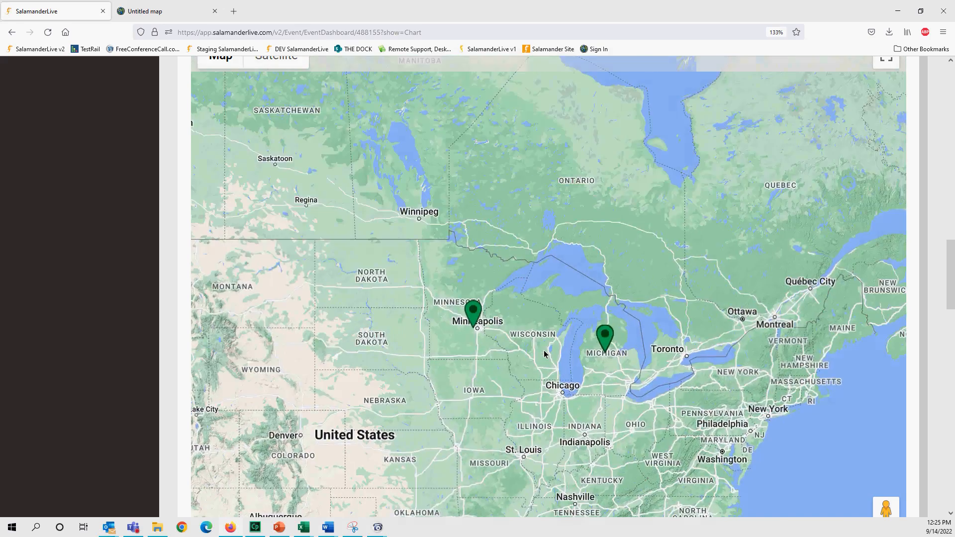
{"action": "scroll", "coordinate": [544, 353], "scroll_direction": "up", "scroll_amount": 2}
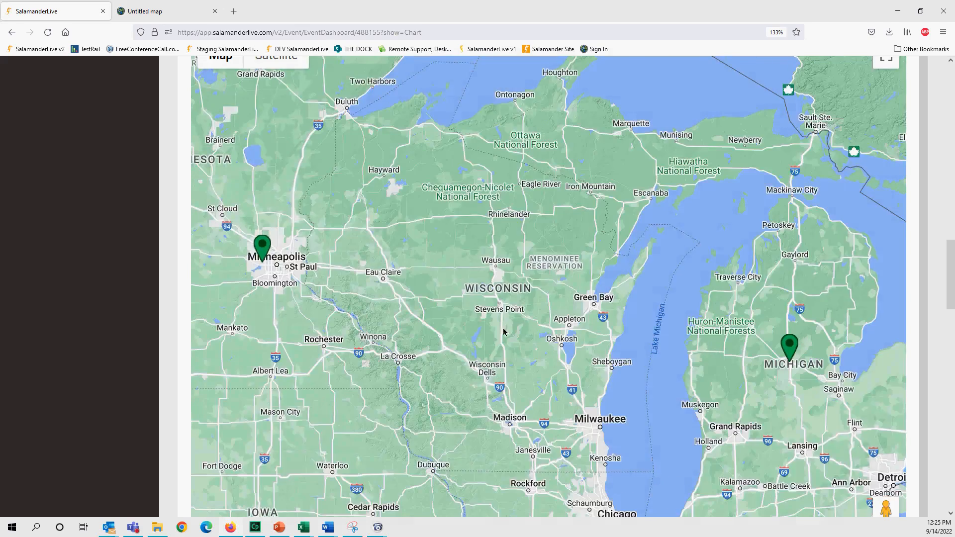
{"action": "left_click_drag", "start_coordinate": [505, 333], "coordinate": [435, 326]}
{"action": "scroll", "coordinate": [435, 324], "scroll_direction": "up", "scroll_amount": 1}
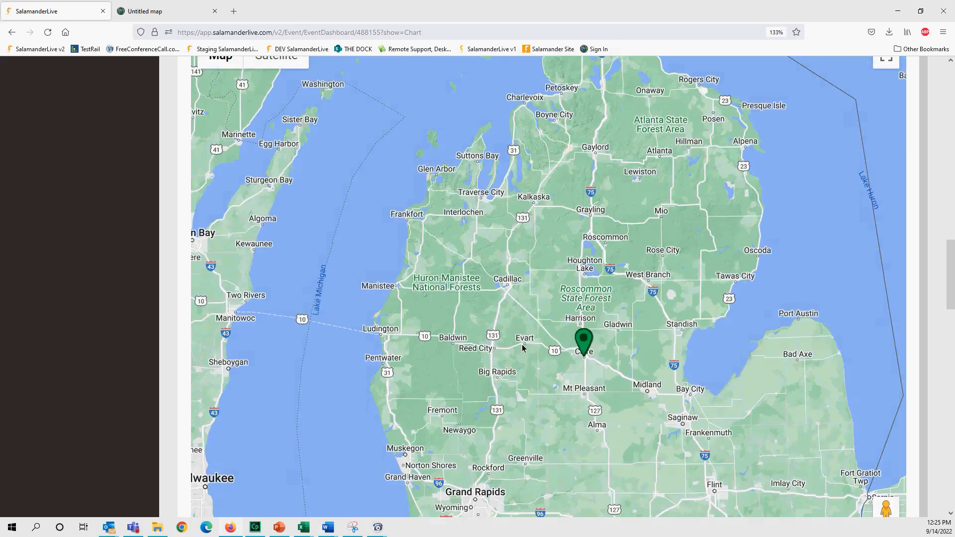
{"action": "scroll", "coordinate": [523, 341], "scroll_direction": "up", "scroll_amount": 1}
{"action": "left_click_drag", "start_coordinate": [623, 365], "coordinate": [388, 276]}
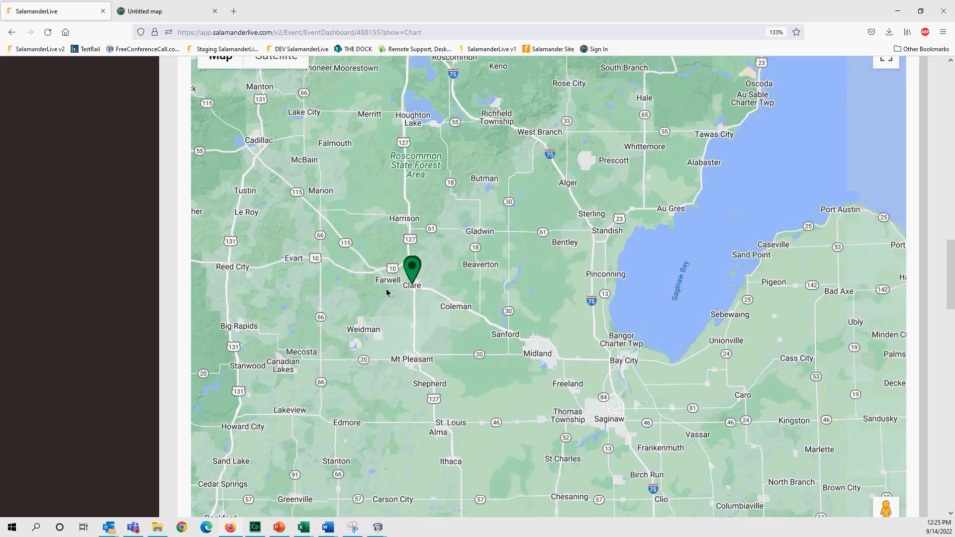
{"action": "scroll", "coordinate": [390, 293], "scroll_direction": "up", "scroll_amount": 1}
{"action": "scroll", "coordinate": [390, 292], "scroll_direction": "up", "scroll_amount": 2}
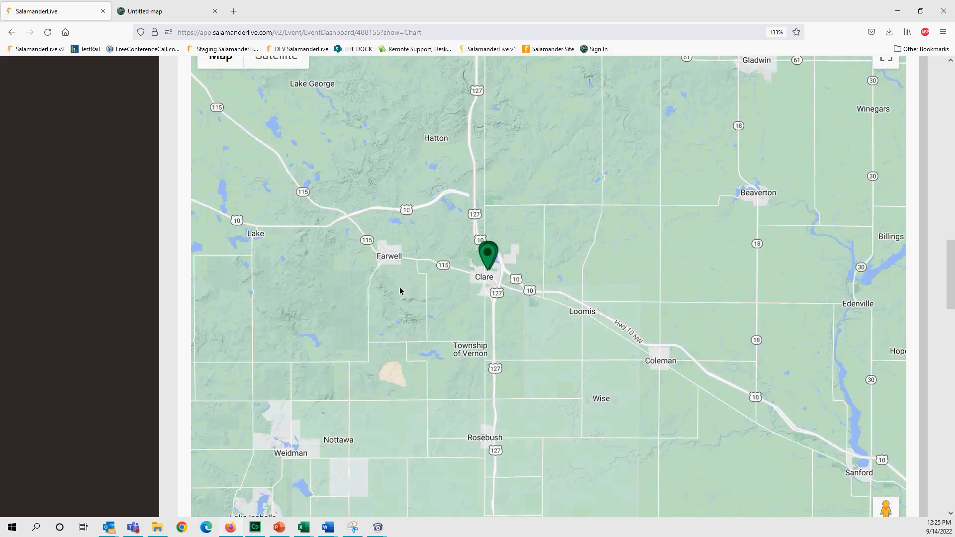
{"action": "scroll", "coordinate": [398, 292], "scroll_direction": "up", "scroll_amount": 1}
{"action": "left_click_drag", "start_coordinate": [612, 287], "coordinate": [293, 298]}
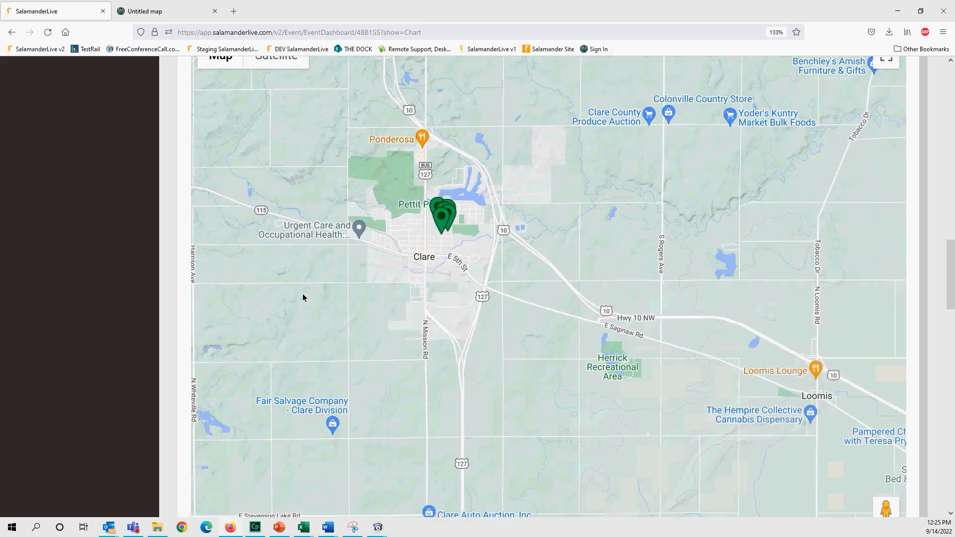
{"action": "scroll", "coordinate": [302, 296], "scroll_direction": "up", "scroll_amount": 1}
{"action": "scroll", "coordinate": [348, 305], "scroll_direction": "up", "scroll_amount": 2}
{"action": "left_click_drag", "start_coordinate": [509, 191], "coordinate": [255, 356]}
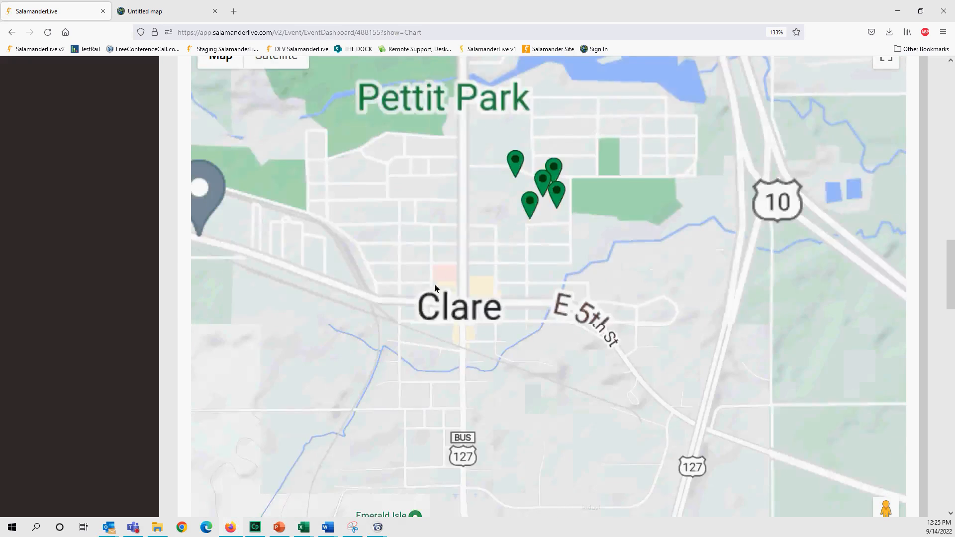
{"action": "left_click_drag", "start_coordinate": [493, 180], "coordinate": [389, 255]}
- Open the pin info windows in turn: Muster point 2, Back Entrance, and Main Entrance
{"action": "left_click", "coordinate": [390, 248]}
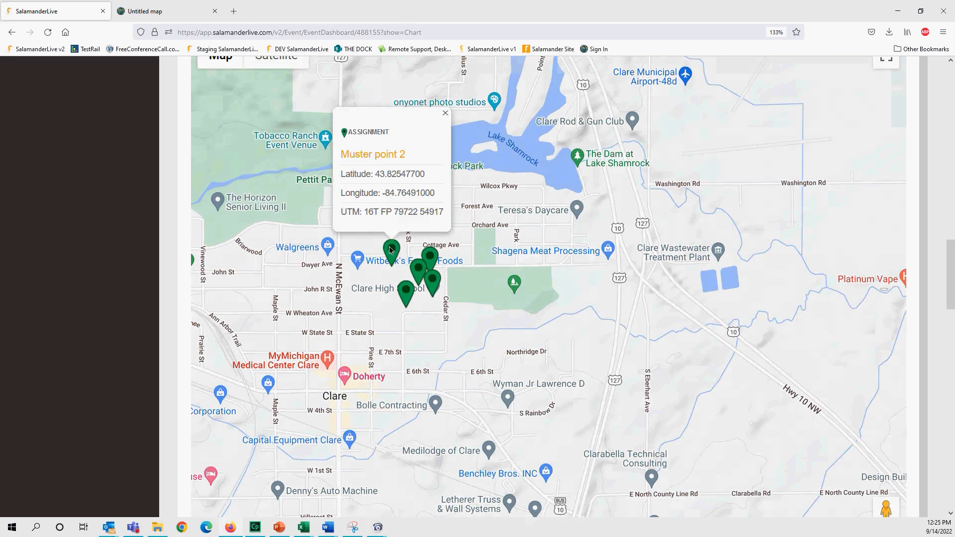
{"action": "left_click", "coordinate": [427, 252]}
{"action": "left_click", "coordinate": [419, 266]}
{"action": "left_click", "coordinate": [432, 281]}
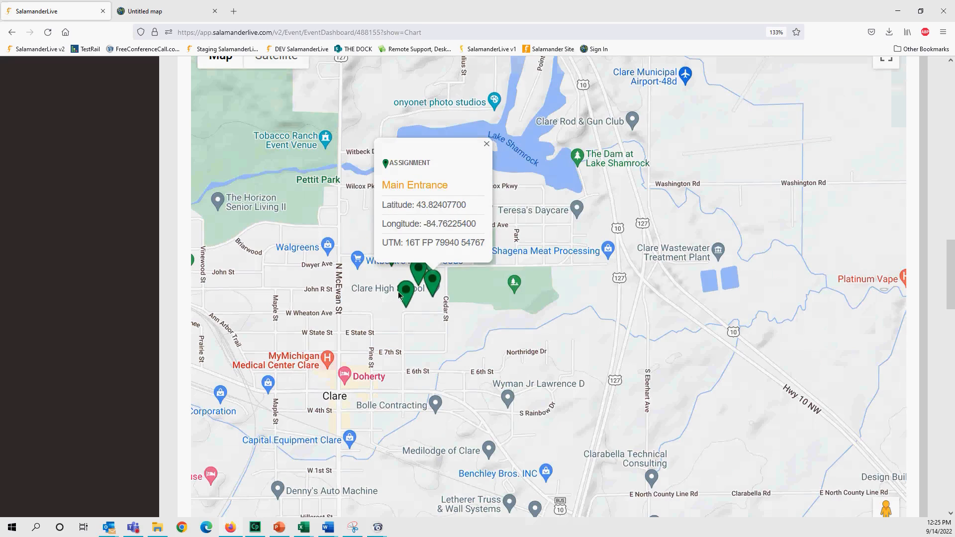
{"action": "left_click", "coordinate": [404, 293]}
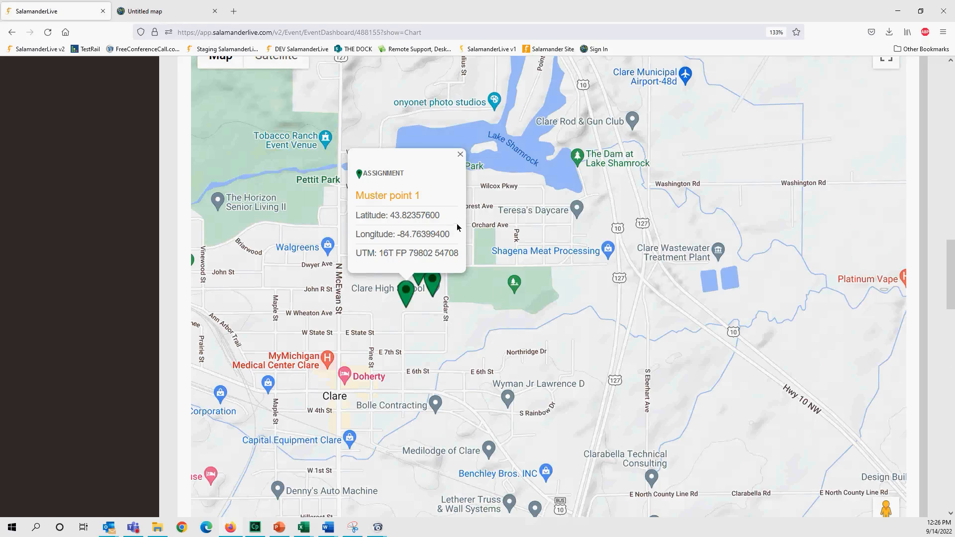
{"action": "left_click", "coordinate": [162, 17]}
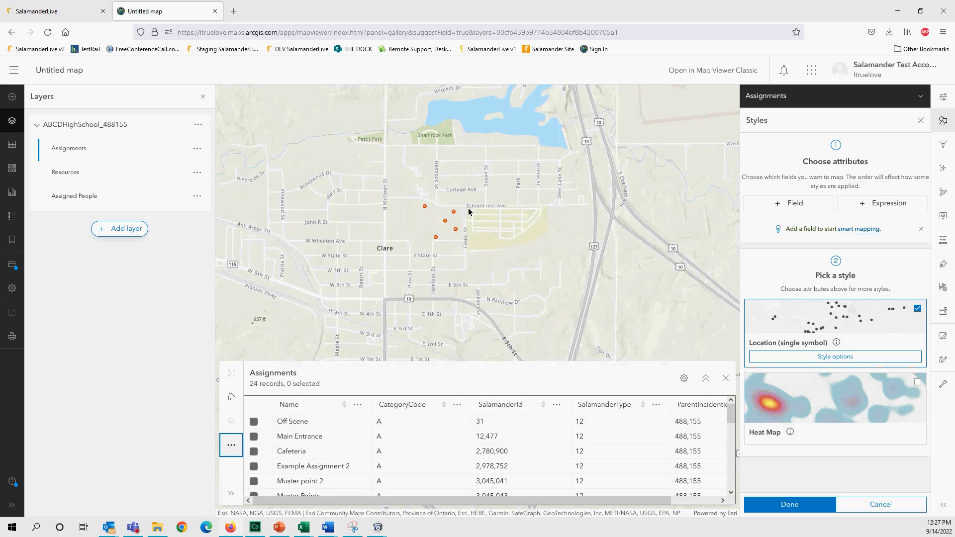
{"action": "left_click", "coordinate": [74, 11]}
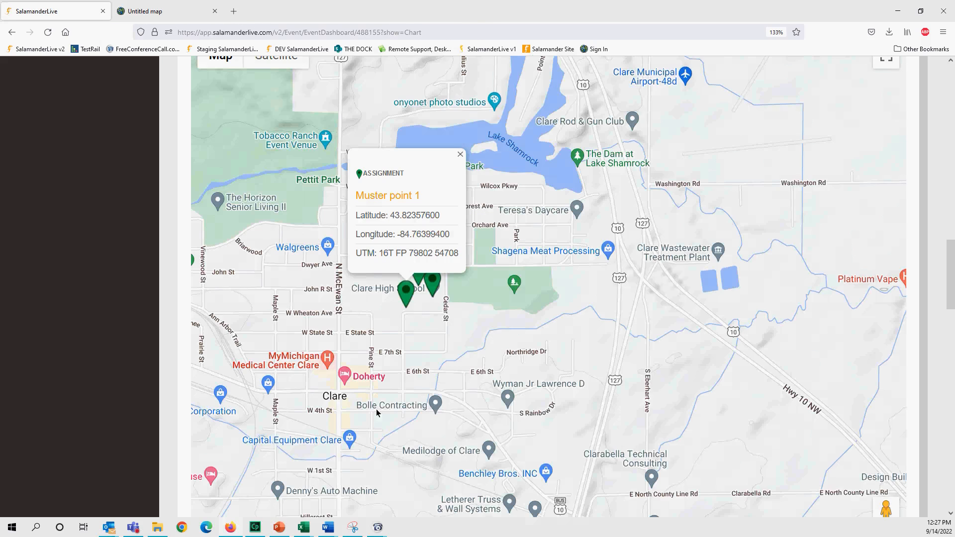
- Close the Muster point 1 popup and scroll to the org chart showing NO Assignment
{"action": "left_click", "coordinate": [460, 155]}
{"action": "left_click_drag", "start_coordinate": [950, 293], "coordinate": [952, 455]}
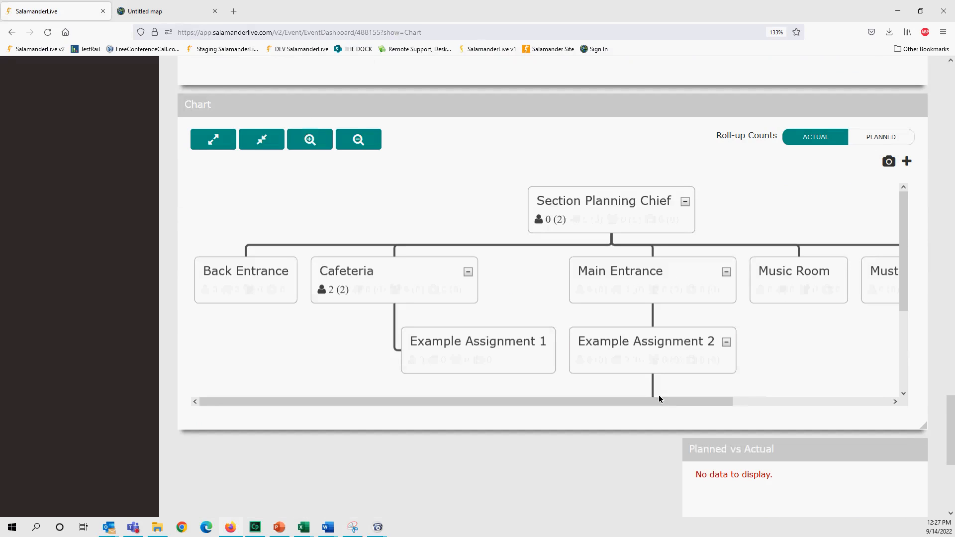
{"action": "left_click_drag", "start_coordinate": [905, 302], "coordinate": [914, 341]}
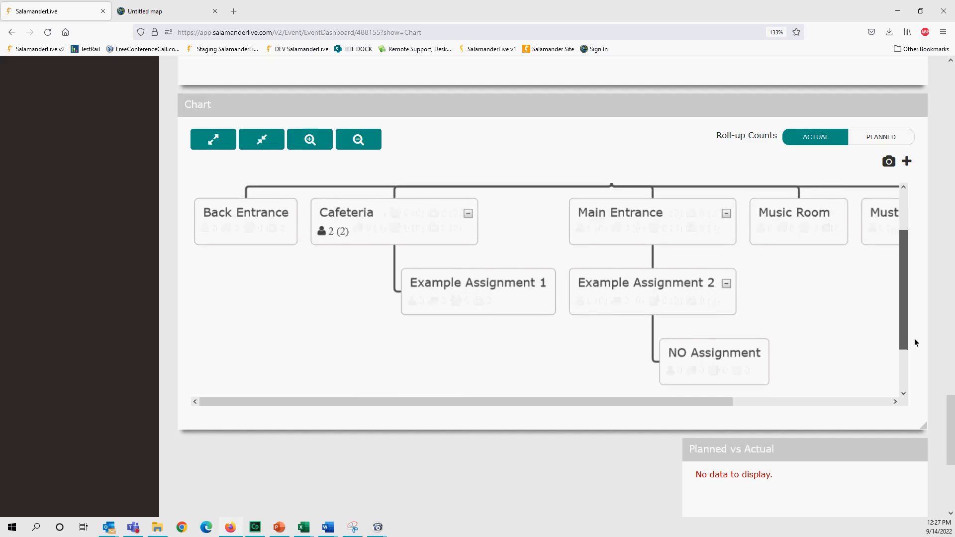
- Add and save a new assignment named Gym to the chart
{"action": "left_click", "coordinate": [907, 162]}
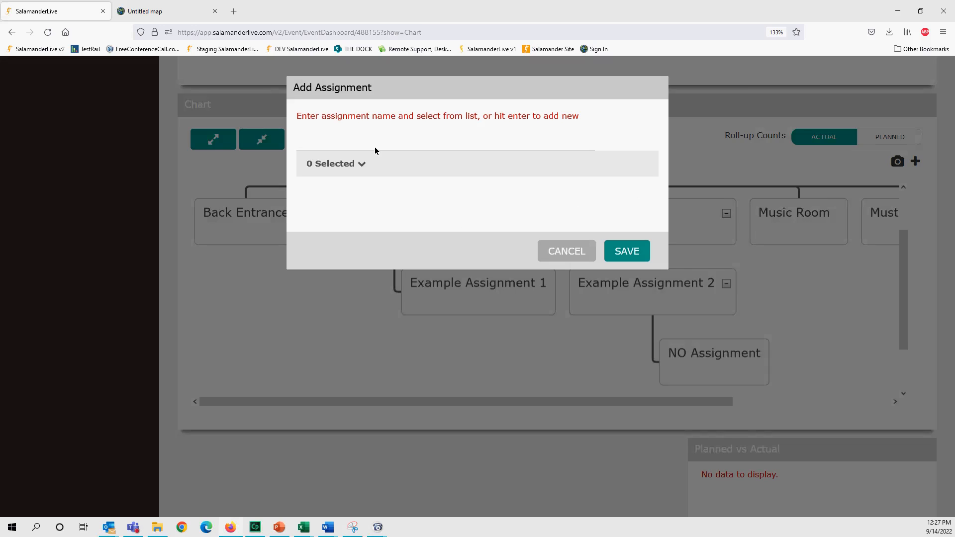
{"action": "left_click", "coordinate": [566, 251]}
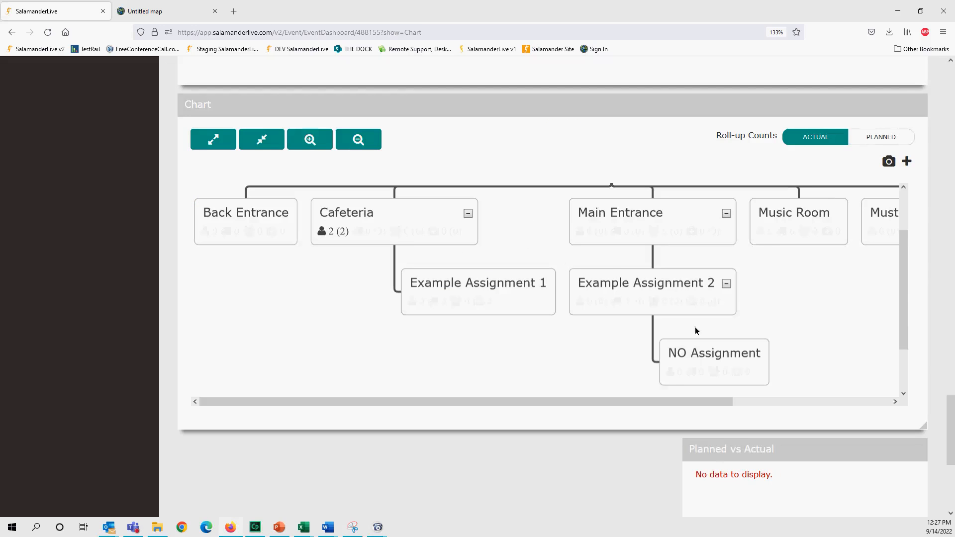
{"action": "left_click_drag", "start_coordinate": [670, 404], "coordinate": [922, 250]}
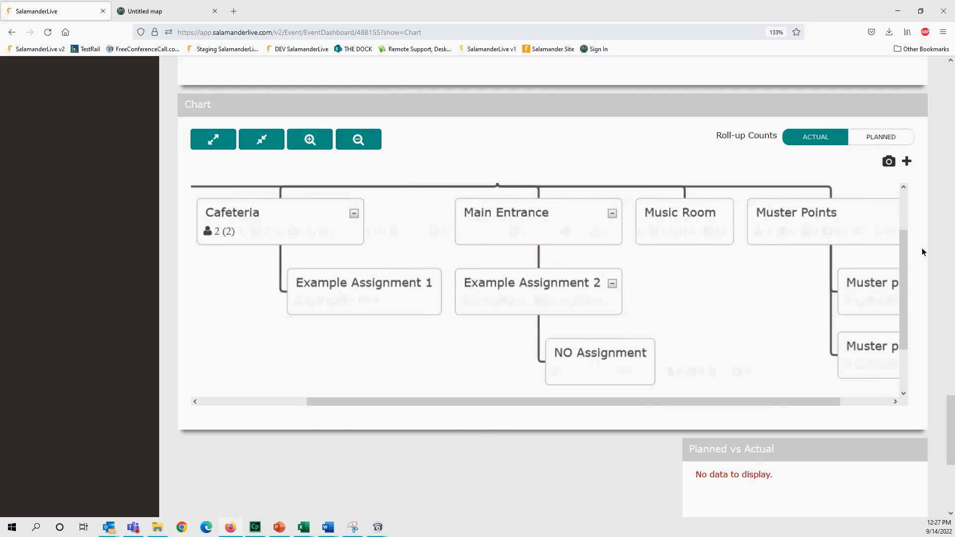
{"action": "left_click", "coordinate": [907, 162]}
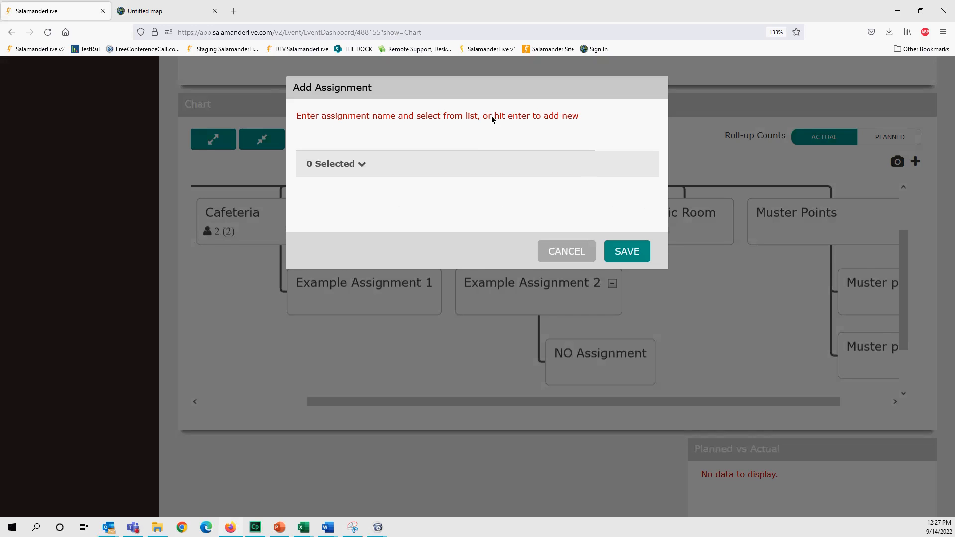
{"action": "type", "text": "Gym"}
{"action": "left_click", "coordinate": [621, 128]}
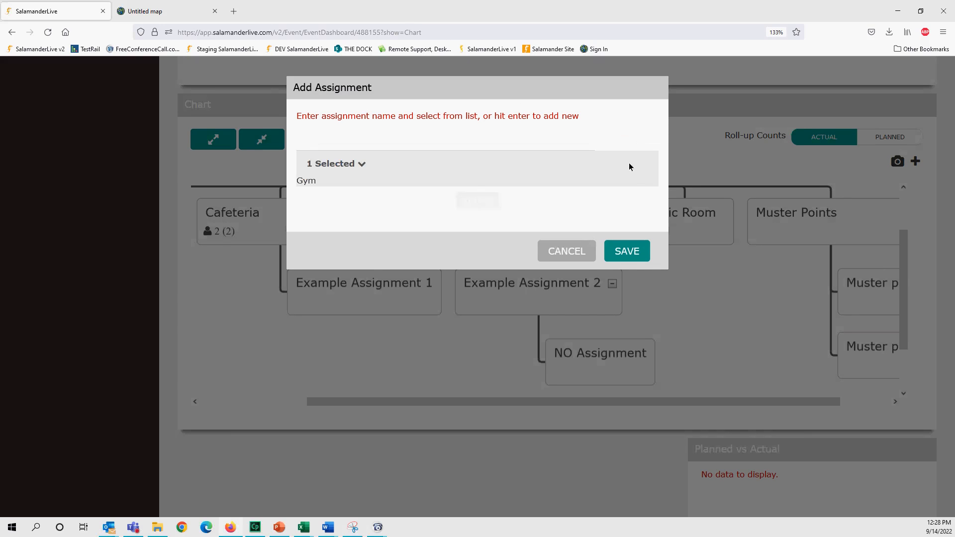
{"action": "left_click", "coordinate": [627, 253]}
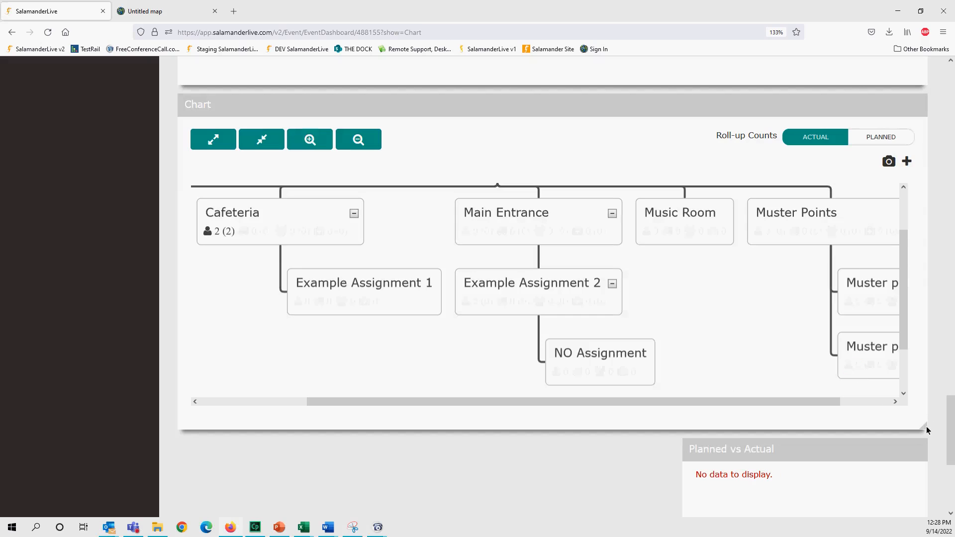
- Enlarge the chart and place GYM under Section Planning Chief beside Main Entrance
{"action": "left_click_drag", "start_coordinate": [923, 426], "coordinate": [865, 477]}
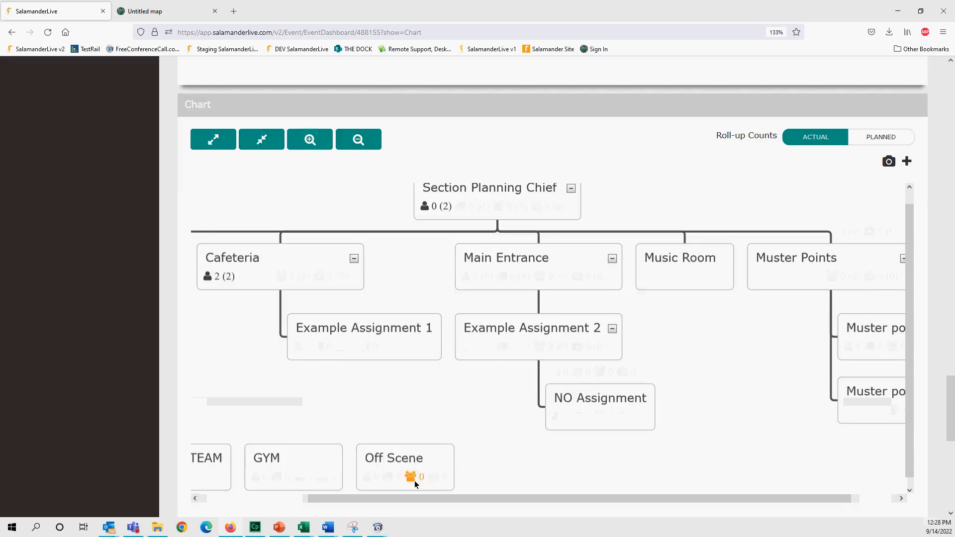
{"action": "left_click_drag", "start_coordinate": [369, 500], "coordinate": [236, 516]}
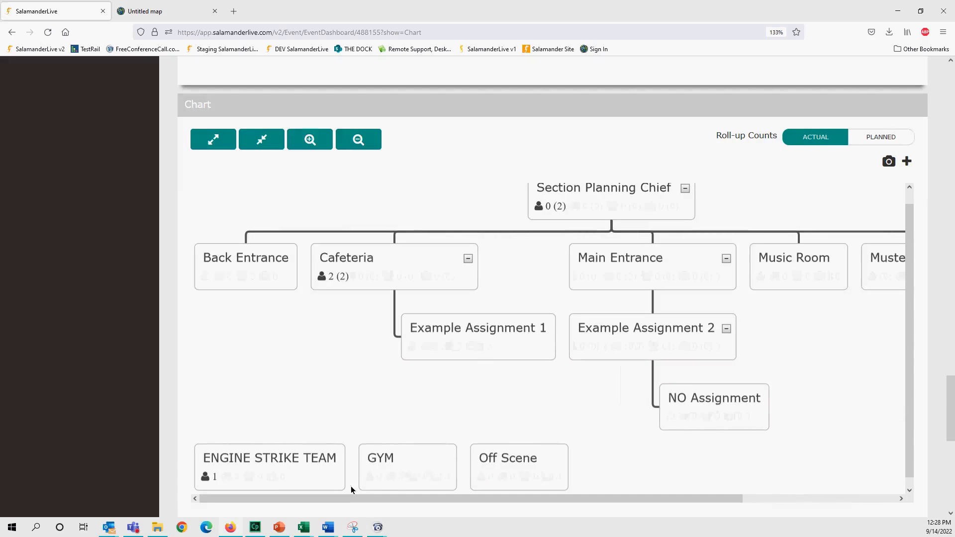
{"action": "left_click_drag", "start_coordinate": [403, 482], "coordinate": [619, 220]}
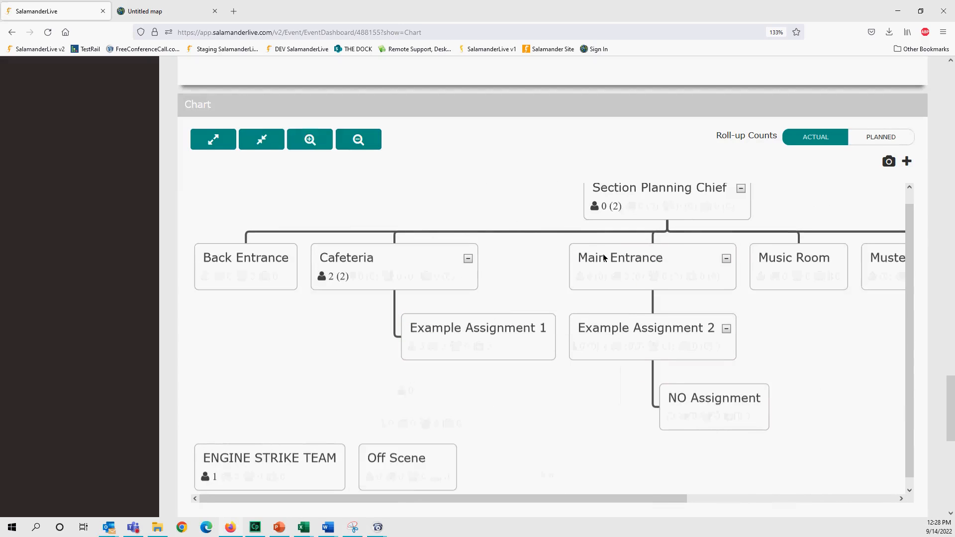
{"action": "left_click_drag", "start_coordinate": [650, 494], "coordinate": [842, 501]}
{"action": "right_click", "coordinate": [376, 274]}
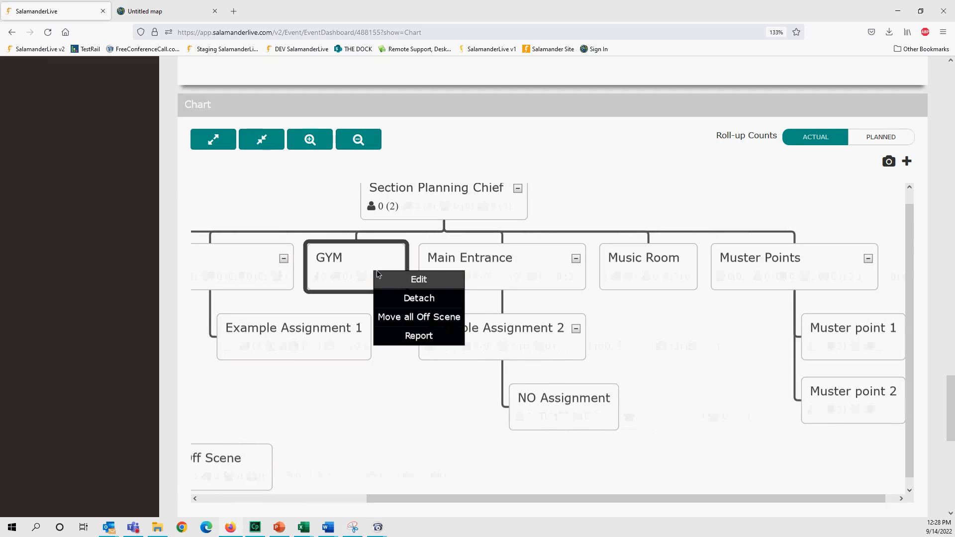
{"action": "left_click", "coordinate": [419, 281]}
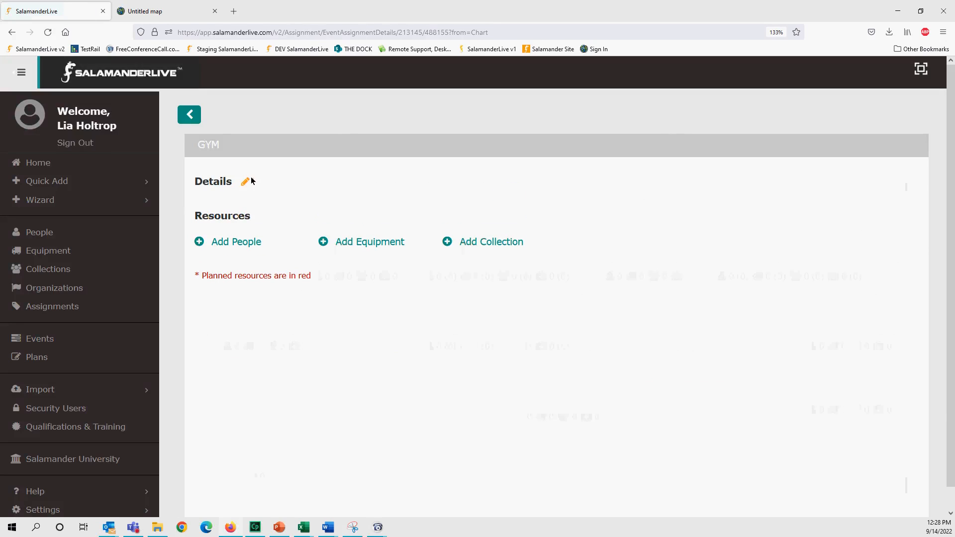
{"action": "left_click", "coordinate": [248, 184]}
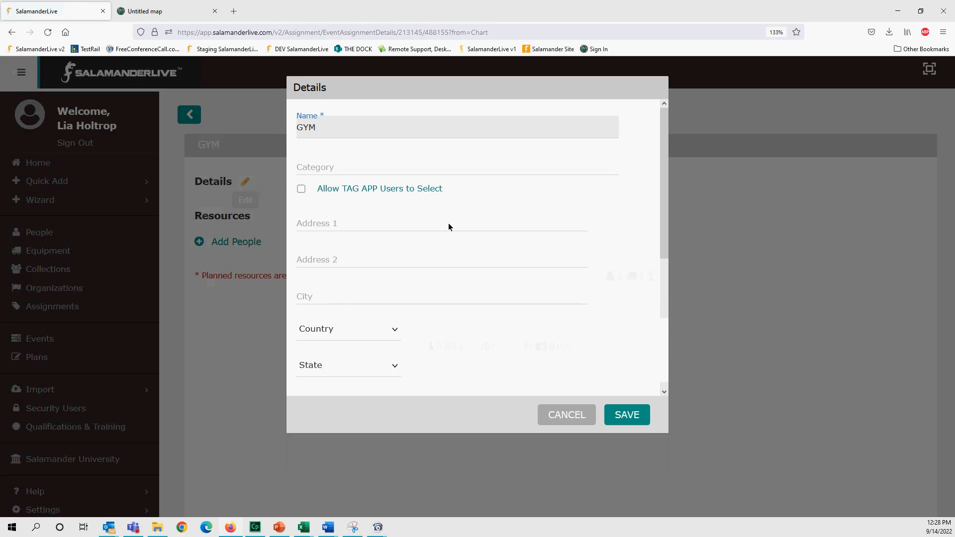
{"action": "left_click", "coordinate": [408, 225]}
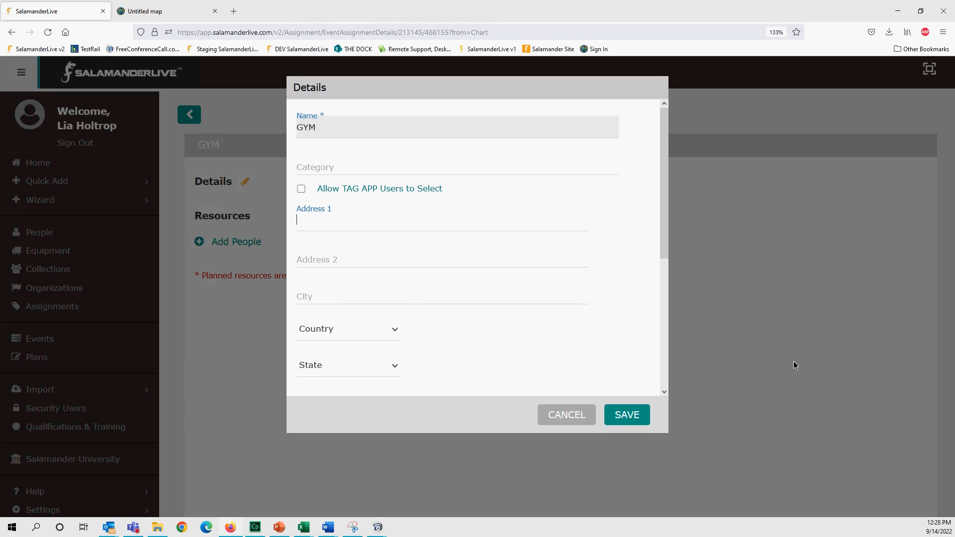
{"action": "type", "text": "5451"}
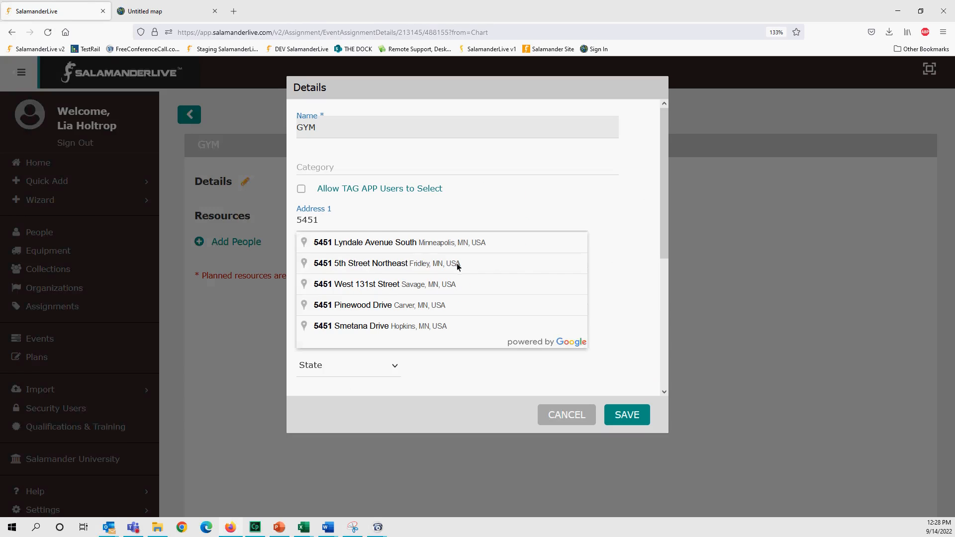
{"action": "left_click", "coordinate": [427, 243]}
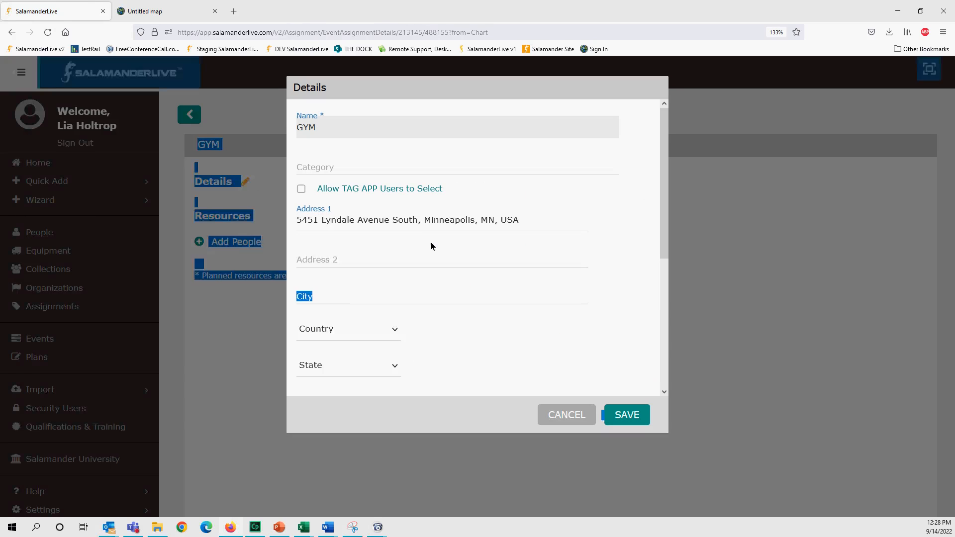
{"action": "scroll", "coordinate": [383, 259], "scroll_direction": "down", "scroll_amount": 3}
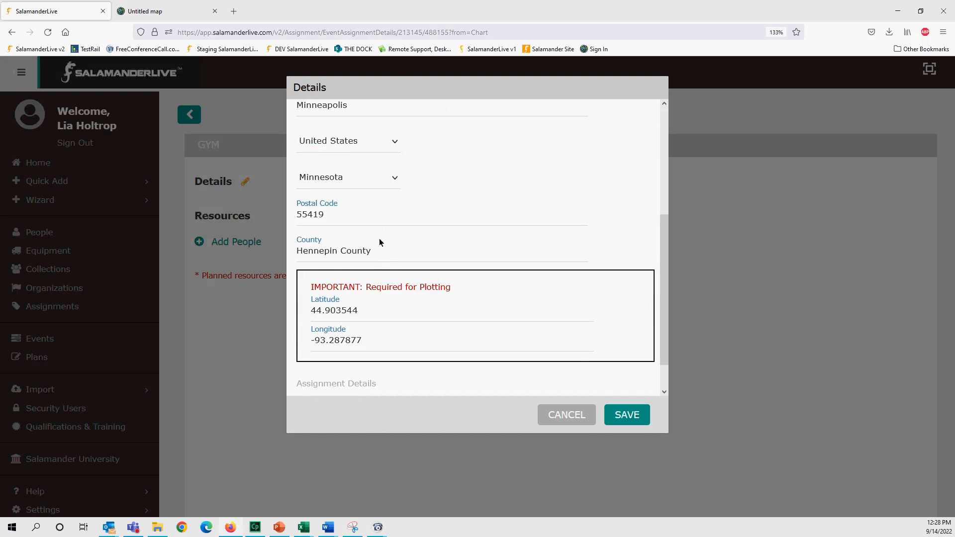
{"action": "scroll", "coordinate": [381, 260], "scroll_direction": "down", "scroll_amount": 1}
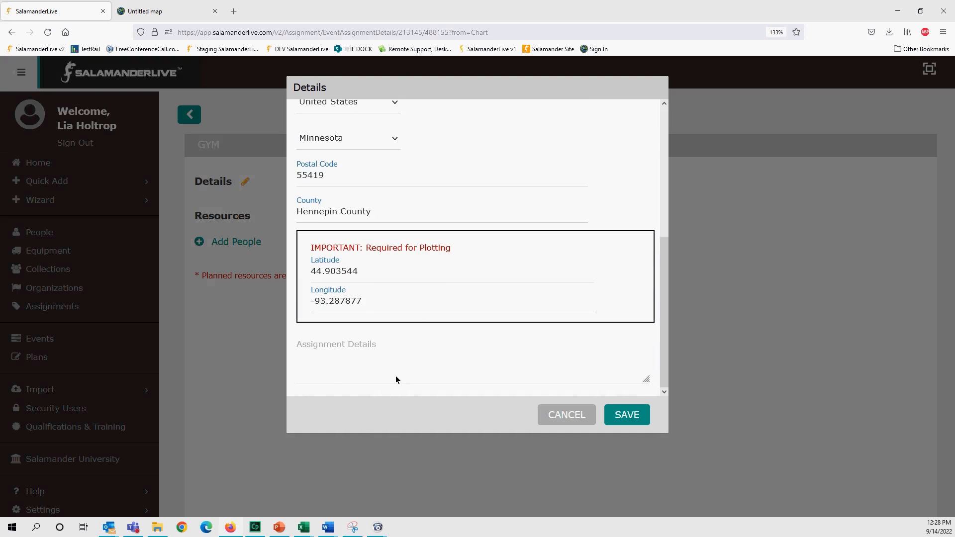
{"action": "scroll", "coordinate": [396, 375], "scroll_direction": "up", "scroll_amount": 5}
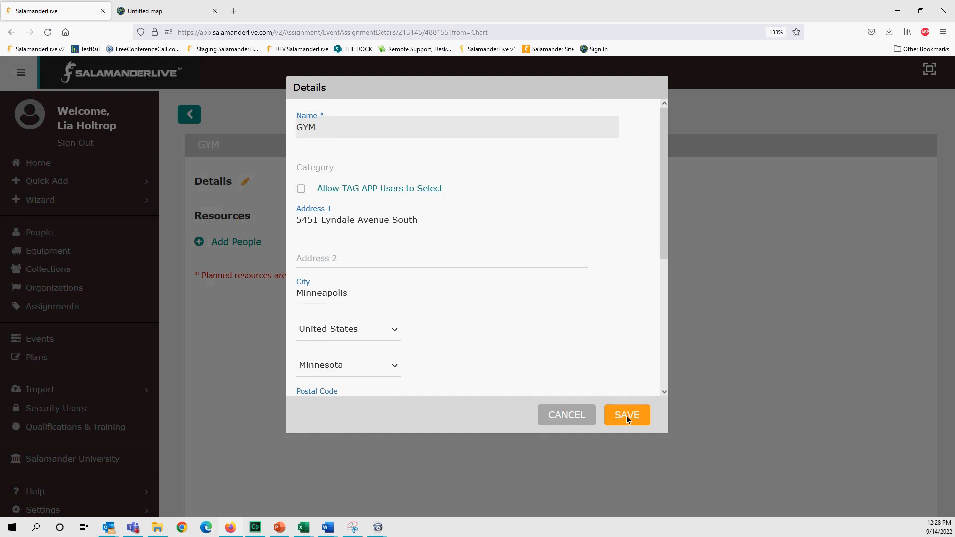
{"action": "left_click", "coordinate": [626, 417]}
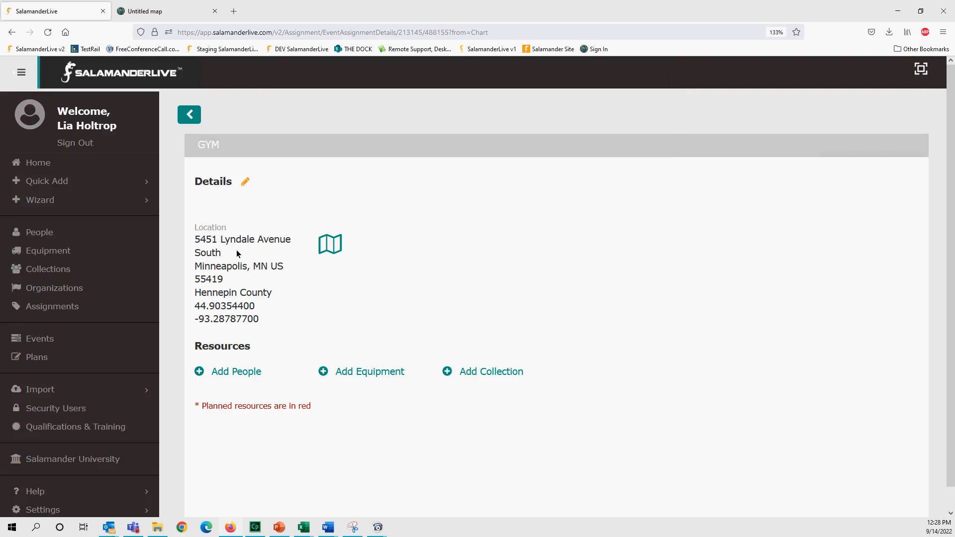
- Select three people from the Add People list and add them to GYM
{"action": "left_click", "coordinate": [247, 376]}
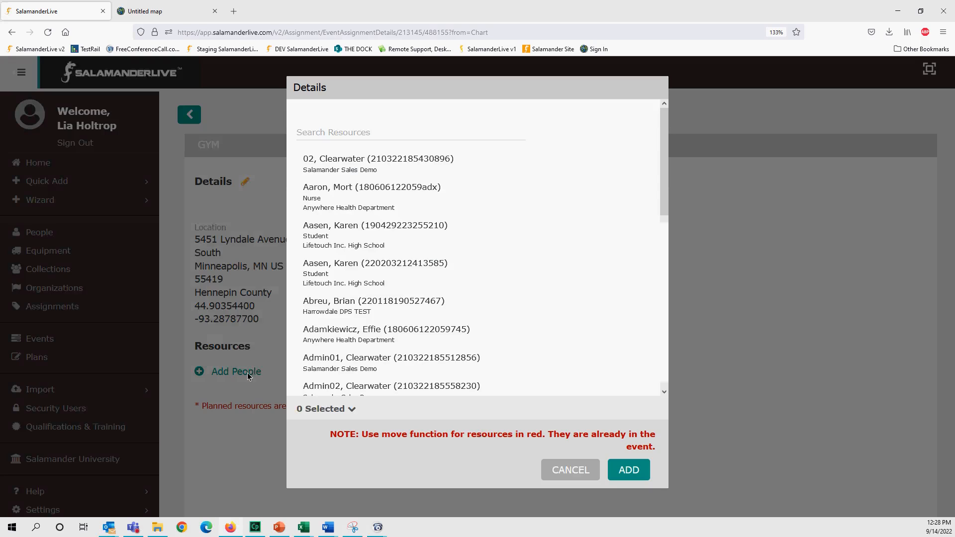
{"action": "scroll", "coordinate": [393, 308], "scroll_direction": "down", "scroll_amount": 5}
{"action": "scroll", "coordinate": [394, 314], "scroll_direction": "down", "scroll_amount": 15}
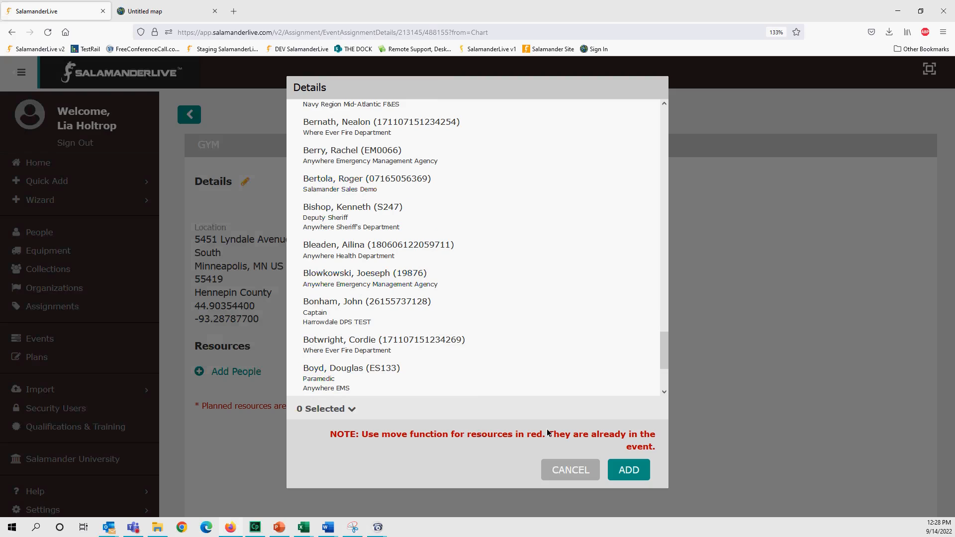
{"action": "left_click", "coordinate": [363, 343]}
{"action": "left_click", "coordinate": [357, 316]}
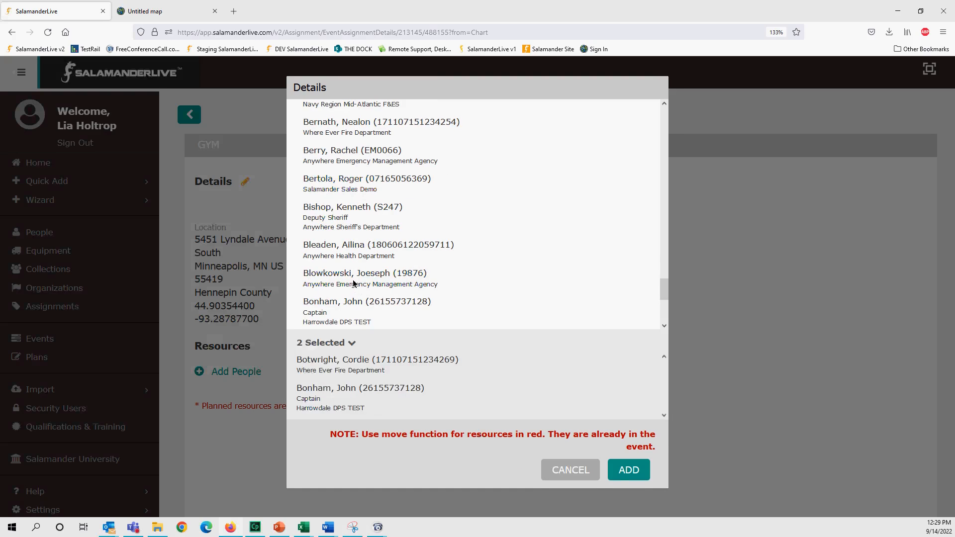
{"action": "left_click", "coordinate": [353, 283]}
{"action": "left_click", "coordinate": [625, 471]}
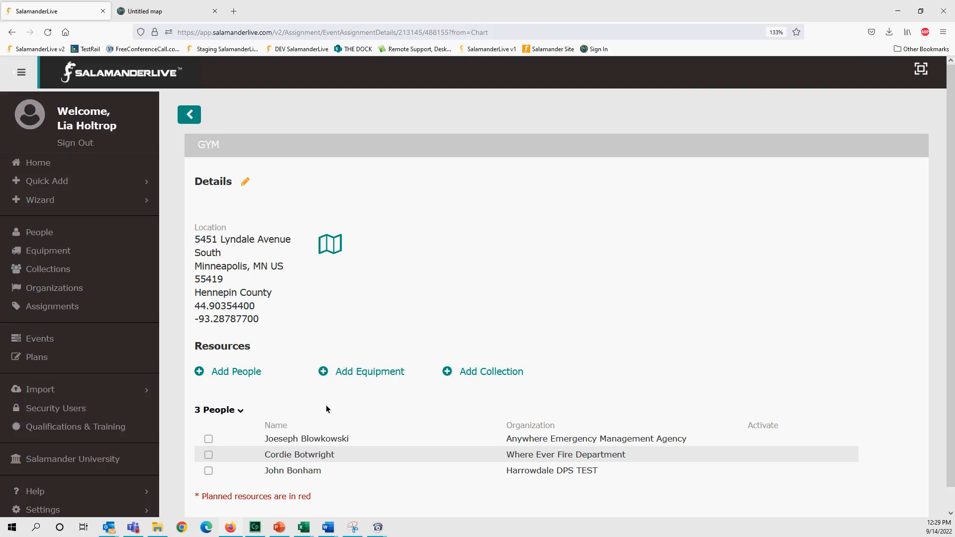
{"action": "left_click", "coordinate": [179, 15]}
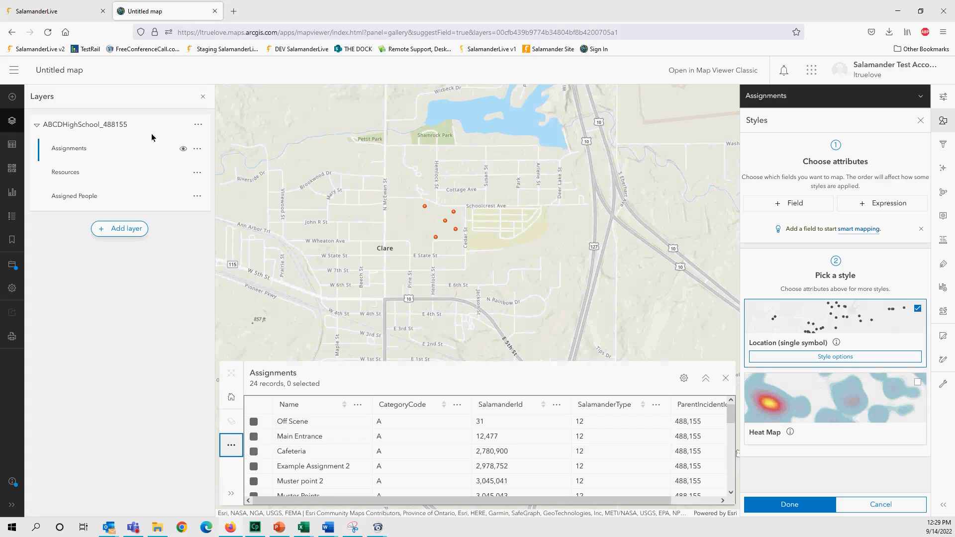
- Refresh the Assignments table to 25 records and select the GYM record
{"action": "left_click", "coordinate": [232, 446]}
{"action": "left_click", "coordinate": [278, 470]}
{"action": "scroll", "coordinate": [735, 431], "scroll_direction": "down", "scroll_amount": 2}
{"action": "left_click_drag", "start_coordinate": [734, 427], "coordinate": [757, 487]}
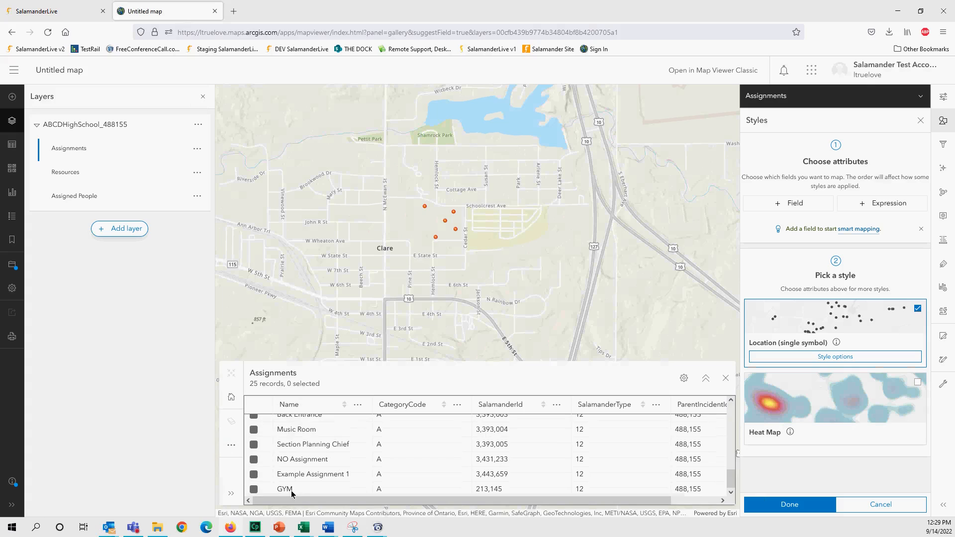
{"action": "left_click", "coordinate": [253, 491]}
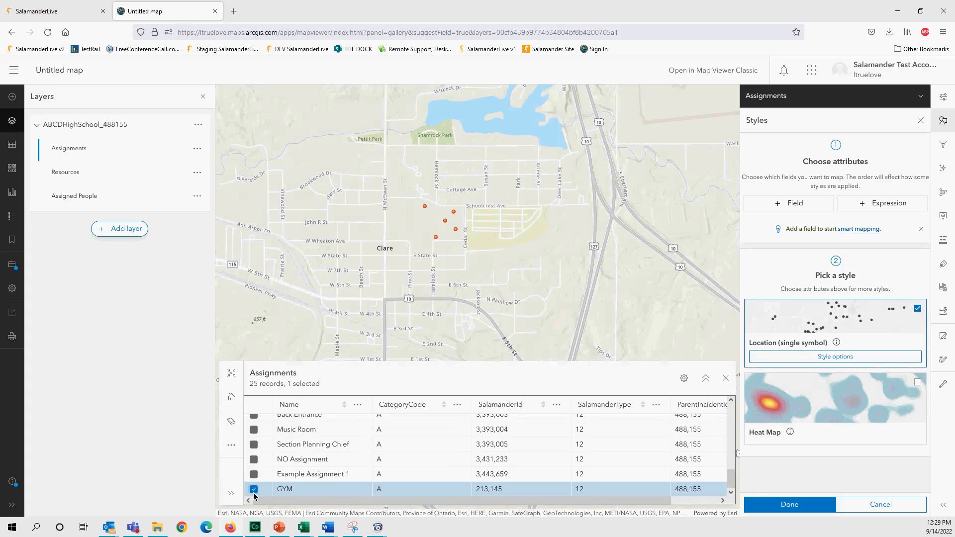
{"action": "double_click", "coordinate": [281, 492]}
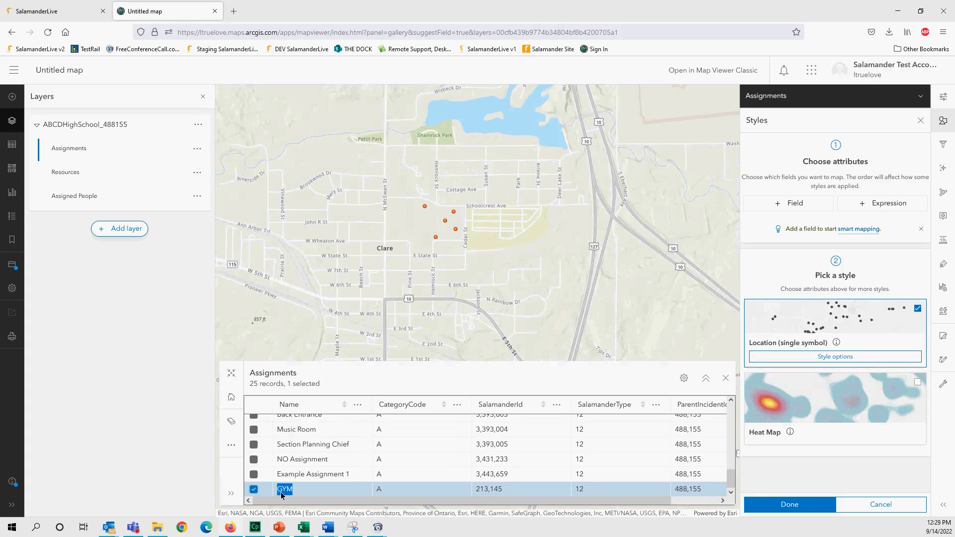
{"action": "left_click", "coordinate": [431, 501]}
- Pan and zoom the map from Clare to Minneapolis and open the GYM point's popup
{"action": "scroll", "coordinate": [409, 275], "scroll_direction": "down", "scroll_amount": 3}
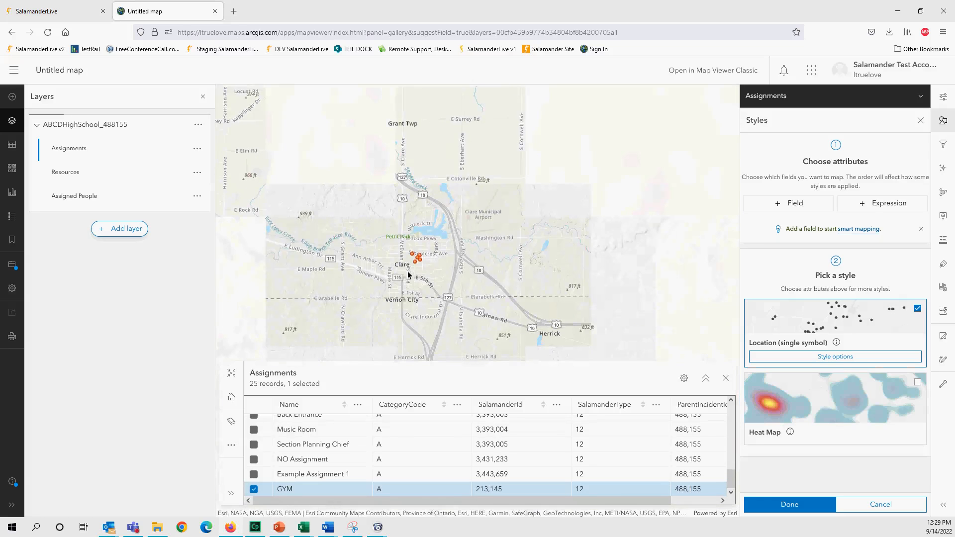
{"action": "scroll", "coordinate": [360, 246], "scroll_direction": "down", "scroll_amount": 3}
{"action": "left_click_drag", "start_coordinate": [483, 256], "coordinate": [575, 252]}
{"action": "left_click_drag", "start_coordinate": [322, 241], "coordinate": [564, 305]}
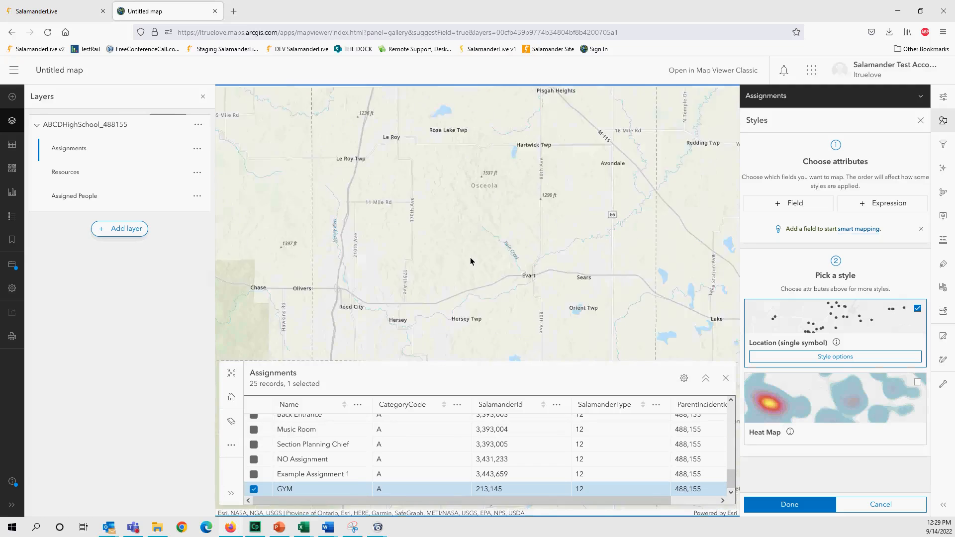
{"action": "scroll", "coordinate": [471, 261], "scroll_direction": "down", "scroll_amount": 5}
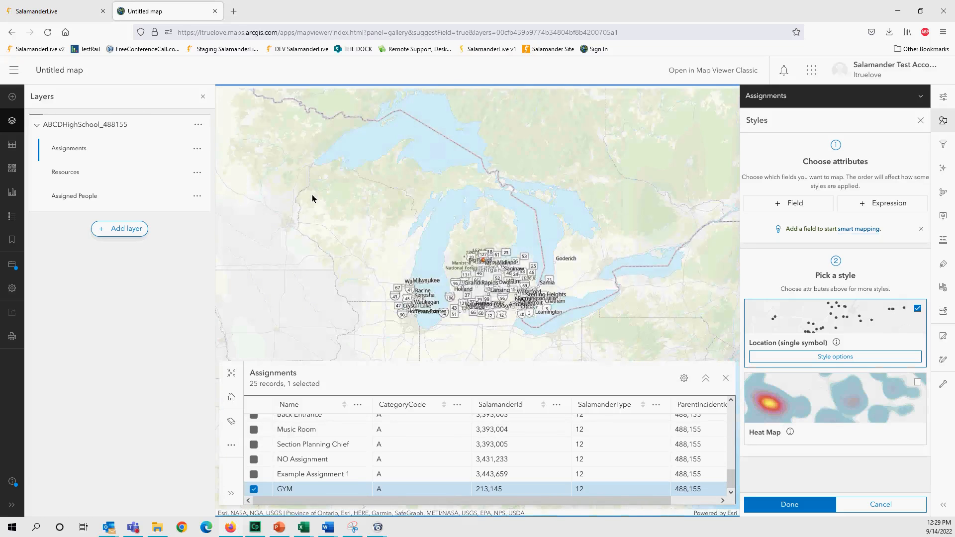
{"action": "left_click_drag", "start_coordinate": [294, 229], "coordinate": [525, 335]}
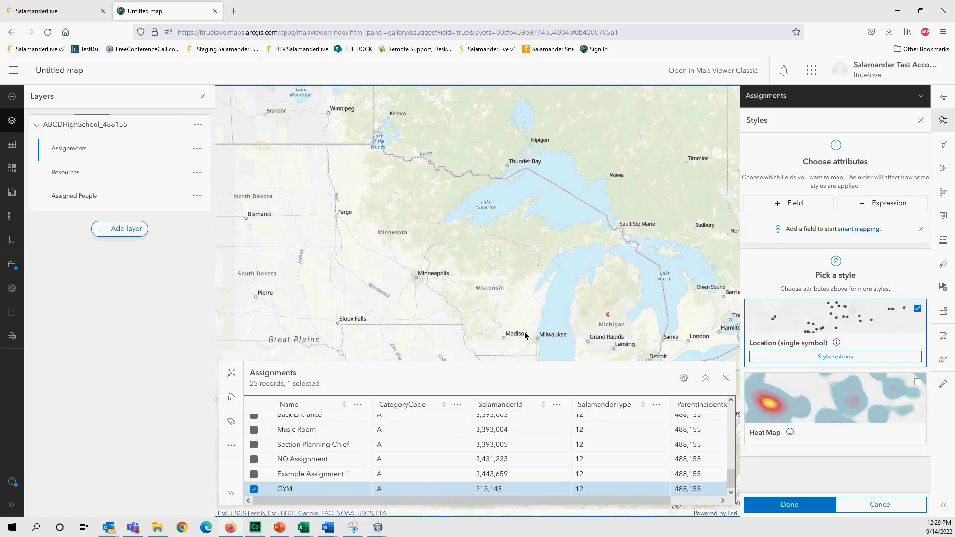
{"action": "left_click_drag", "start_coordinate": [354, 247], "coordinate": [378, 250]}
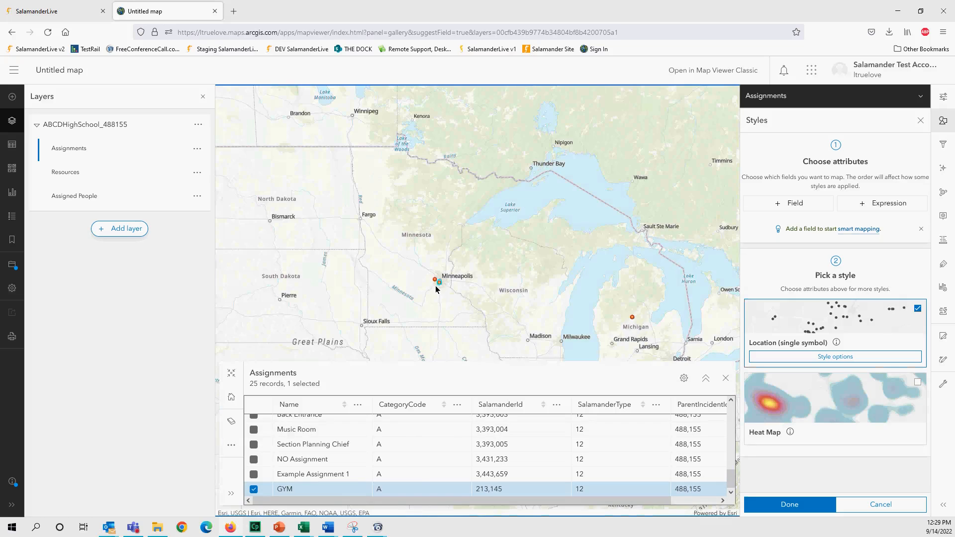
{"action": "scroll", "coordinate": [430, 294], "scroll_direction": "up", "scroll_amount": 3}
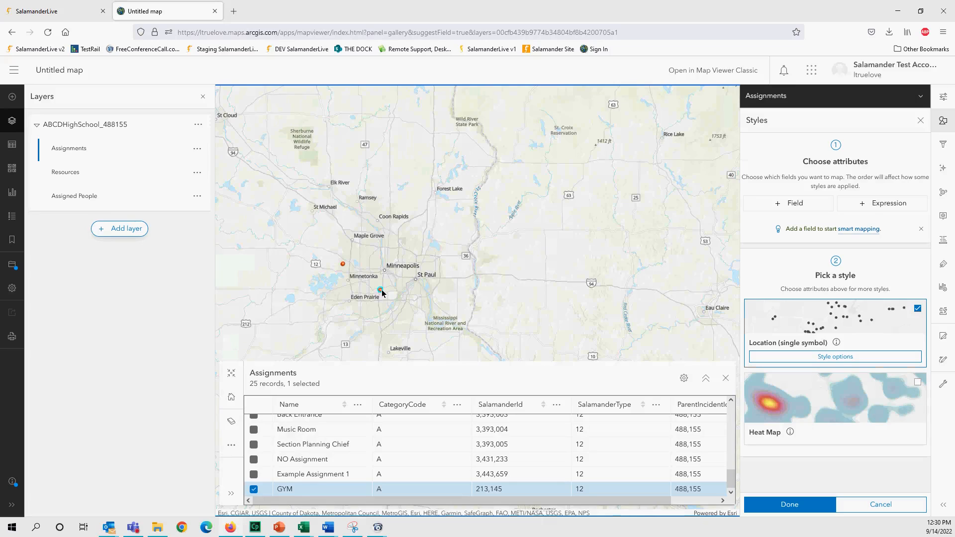
{"action": "left_click", "coordinate": [380, 291]}
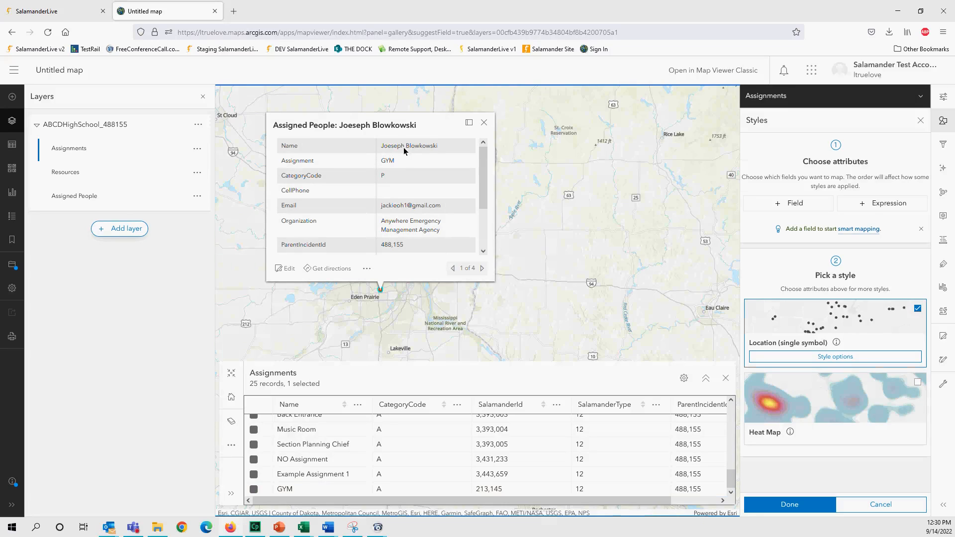
- Page through the four GYM point features, close the popup, and open Assigned People options
{"action": "scroll", "coordinate": [486, 188], "scroll_direction": "down", "scroll_amount": 3}
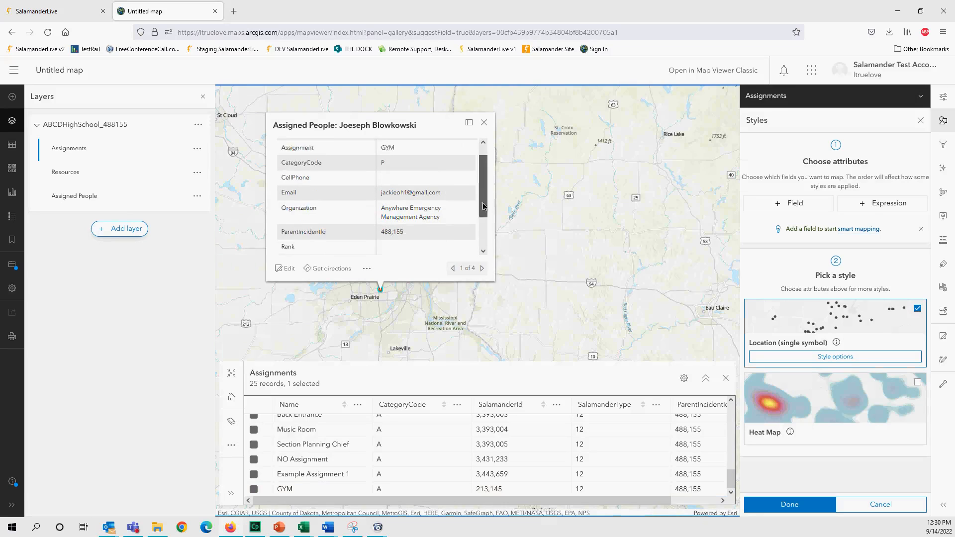
{"action": "scroll", "coordinate": [483, 199], "scroll_direction": "up", "scroll_amount": 3}
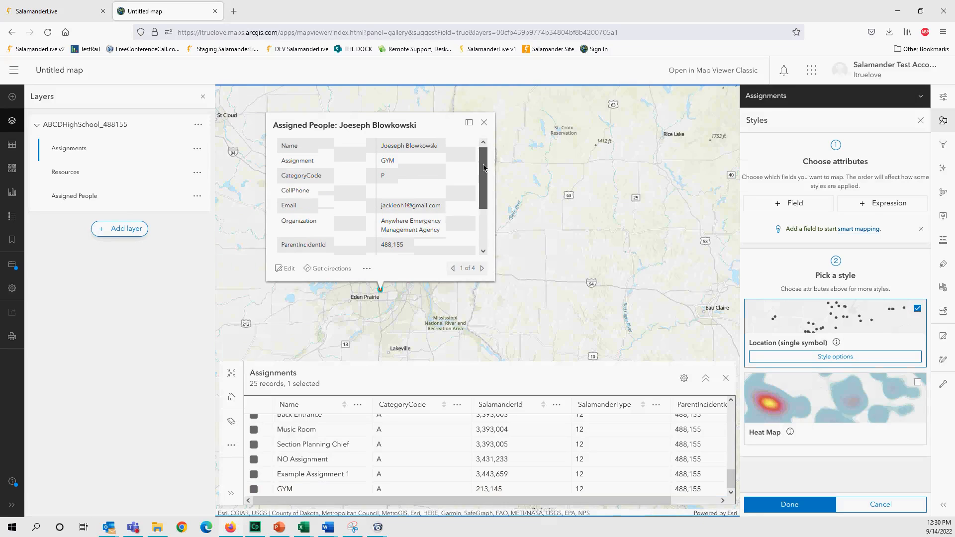
{"action": "left_click", "coordinate": [482, 269]}
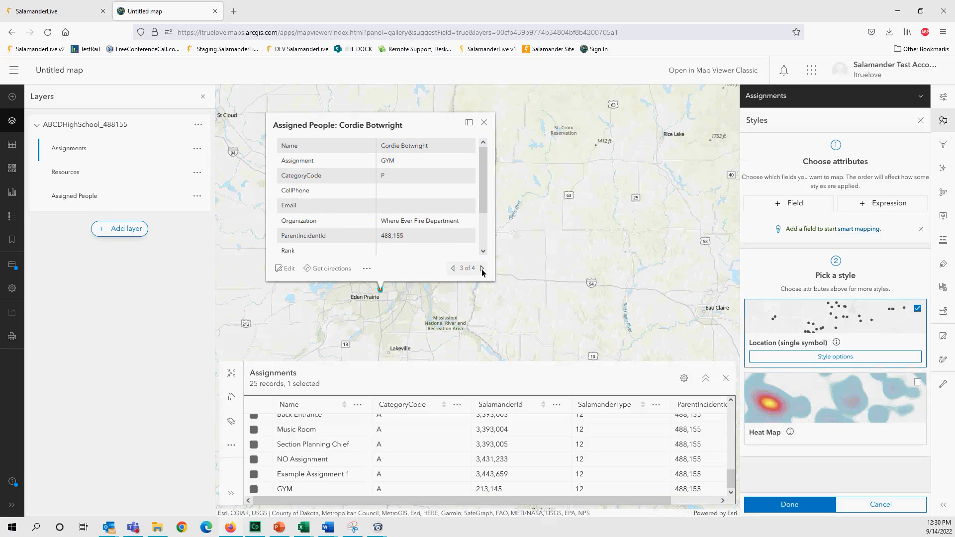
{"action": "left_click", "coordinate": [482, 269]}
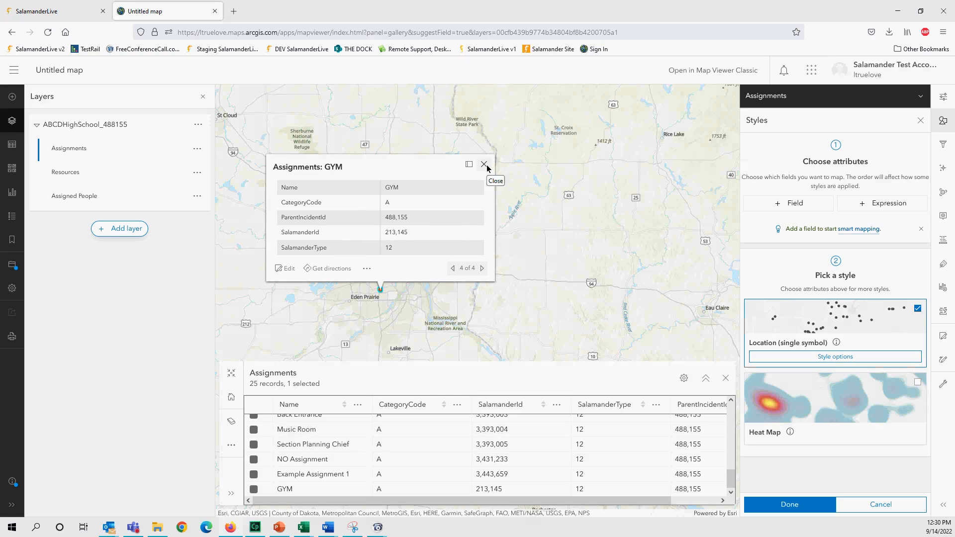
{"action": "left_click", "coordinate": [484, 165]}
{"action": "left_click", "coordinate": [197, 196]}
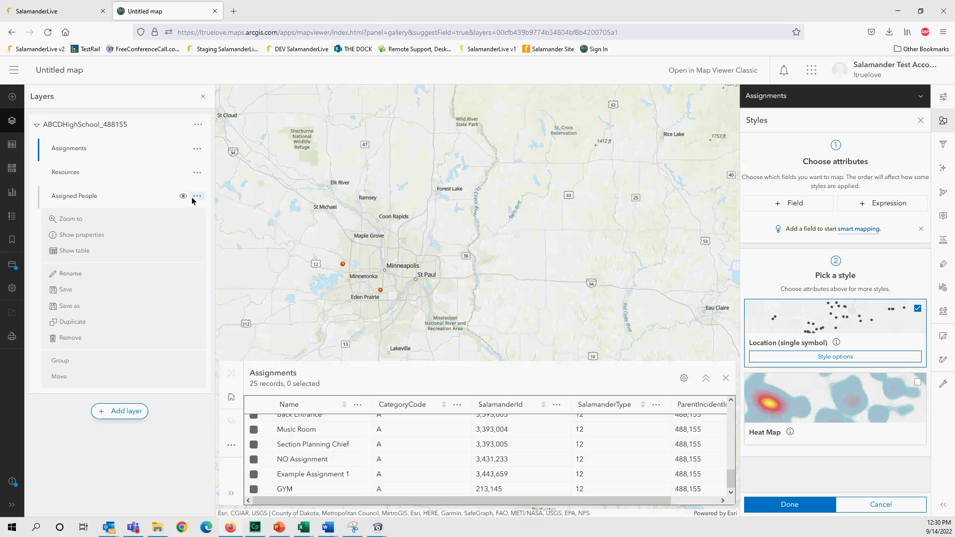
- Show the Assigned People table, open the GYM point's pop-up, and refresh the table to 5 records
{"action": "left_click", "coordinate": [80, 258]}
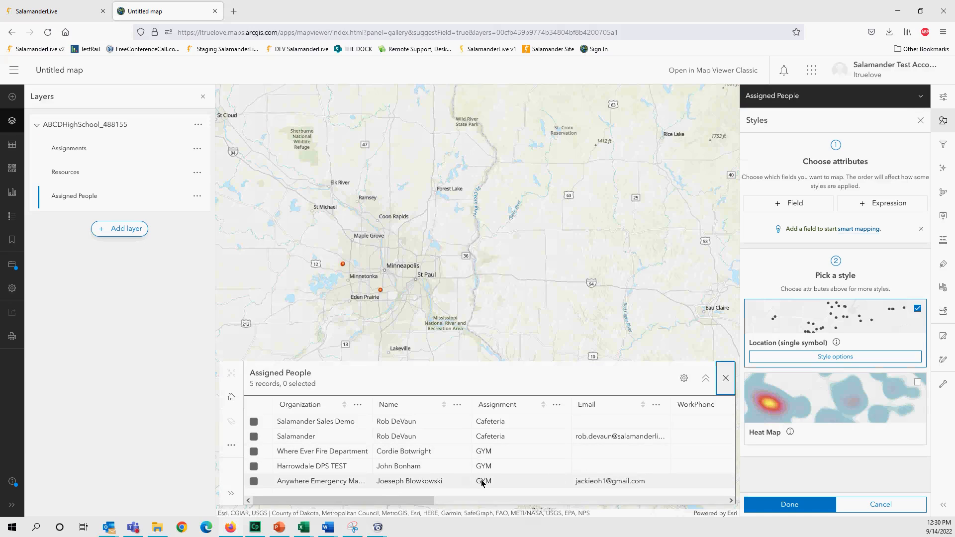
{"action": "left_click", "coordinate": [381, 291]}
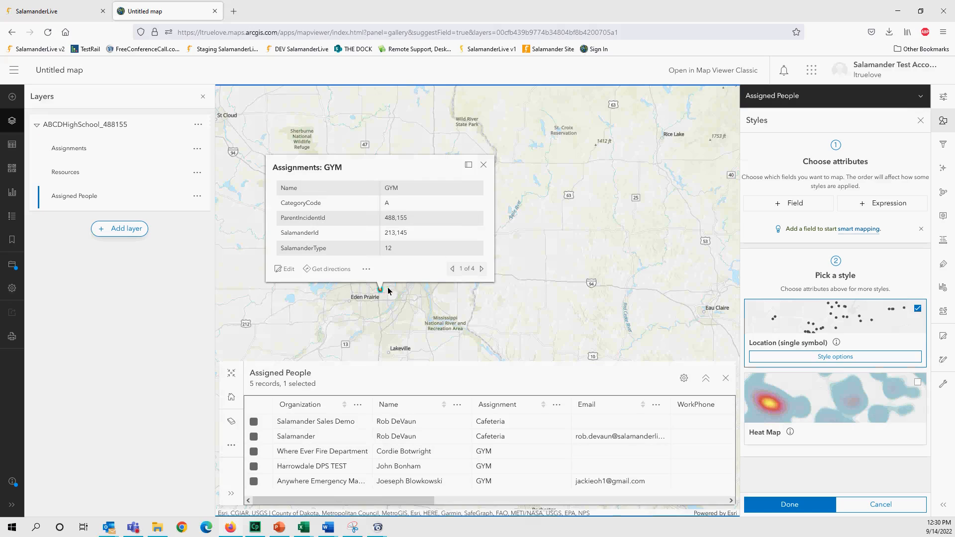
{"action": "left_click", "coordinate": [483, 165]}
{"action": "left_click", "coordinate": [381, 290]}
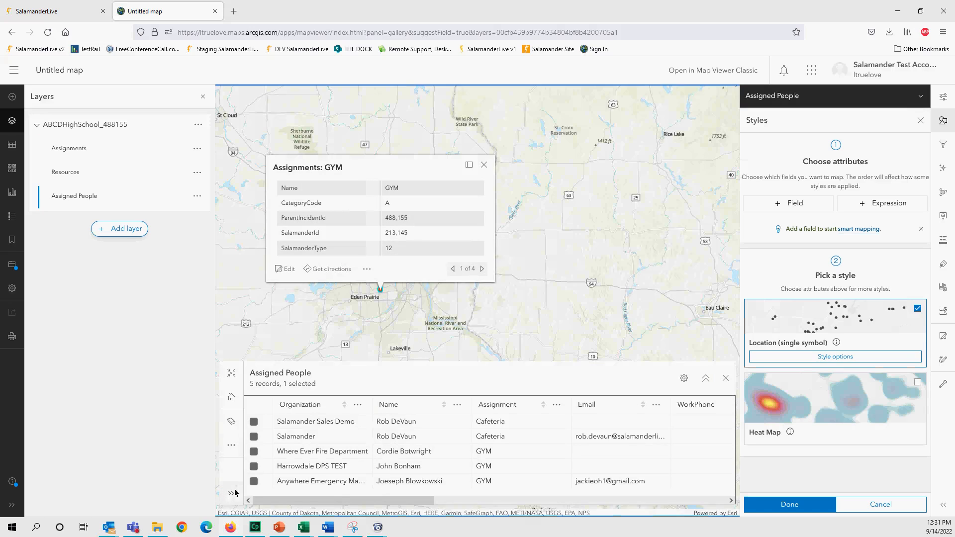
{"action": "left_click", "coordinate": [231, 445]}
{"action": "left_click", "coordinate": [273, 470]}
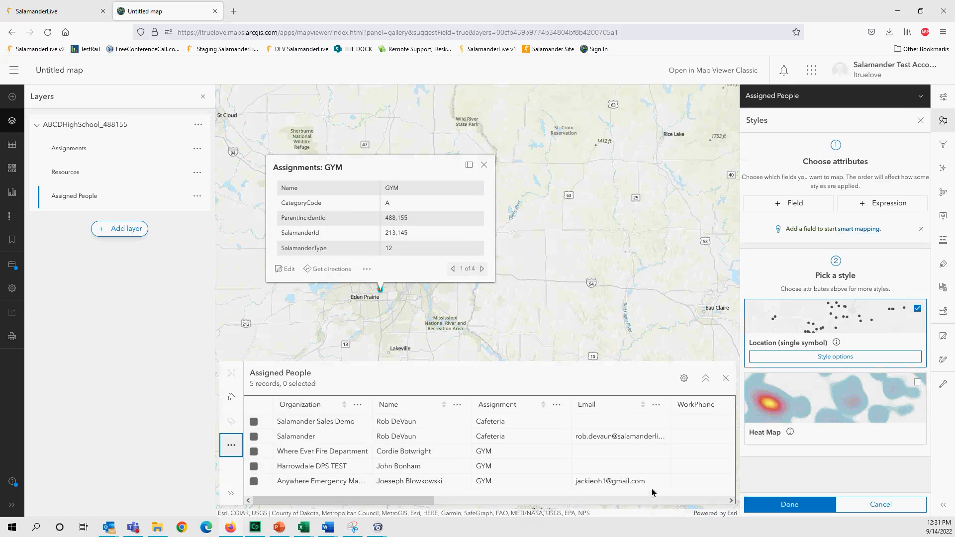
{"action": "mouse_move", "coordinate": [404, 501]}
{"action": "left_mouse_down"}
{"action": "mouse_move", "coordinate": [543, 511]}
{"action": "mouse_move", "coordinate": [661, 504]}
{"action": "mouse_move", "coordinate": [398, 502]}
{"action": "left_mouse_up"}
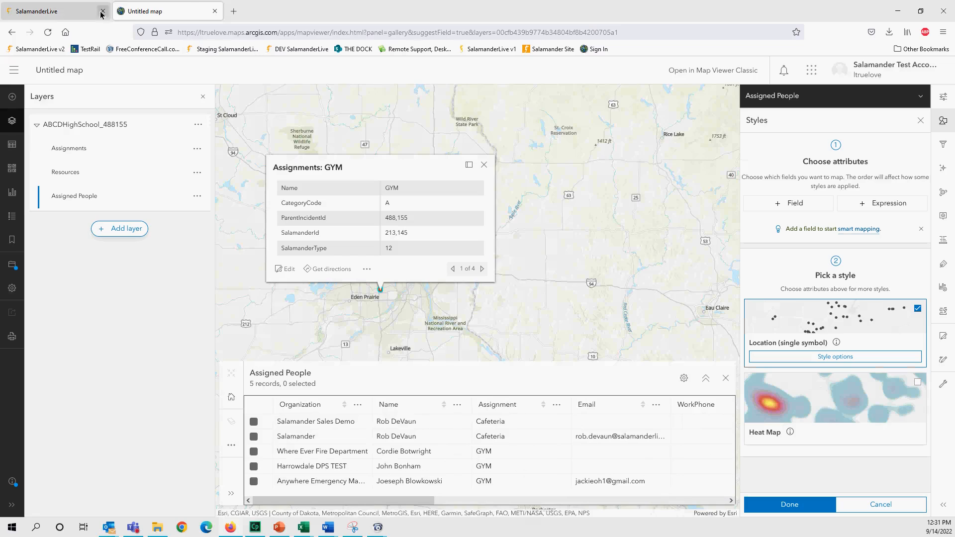
- Return to SalamanderLive and view the Events list, topped by ABCD High School
{"action": "left_click", "coordinate": [62, 12]}
{"action": "scroll", "coordinate": [250, 271], "scroll_direction": "down", "scroll_amount": 1}
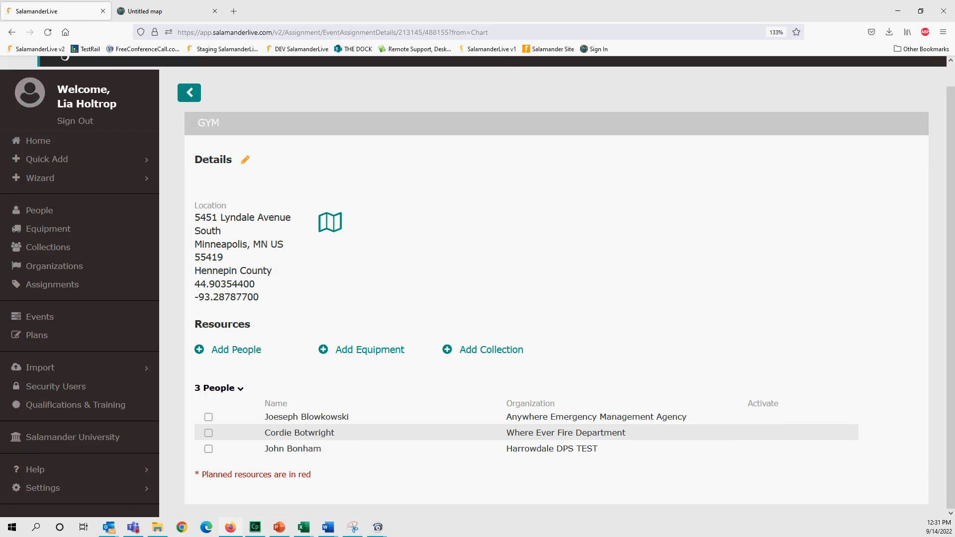
{"action": "left_click", "coordinate": [50, 322]}
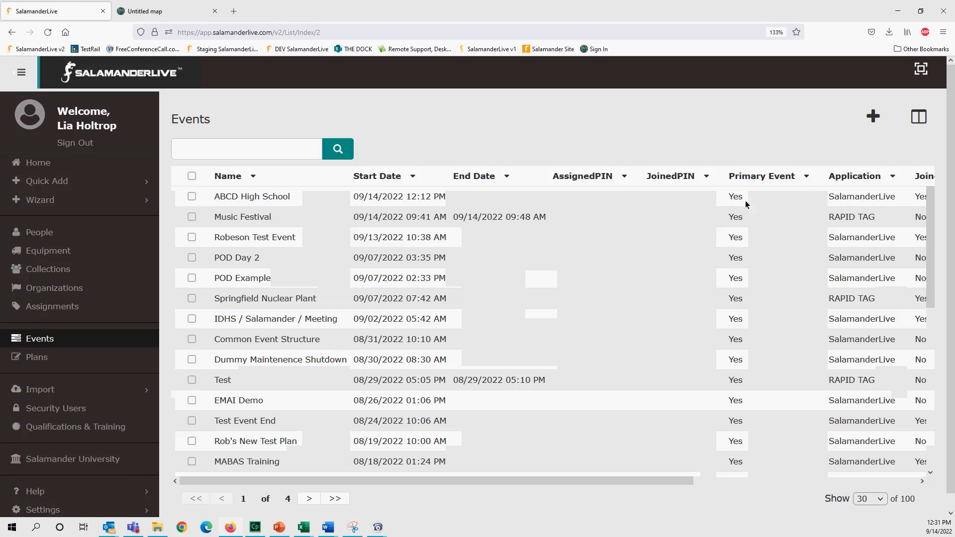
{"action": "left_click", "coordinate": [872, 117]}
{"action": "left_click", "coordinate": [350, 148]}
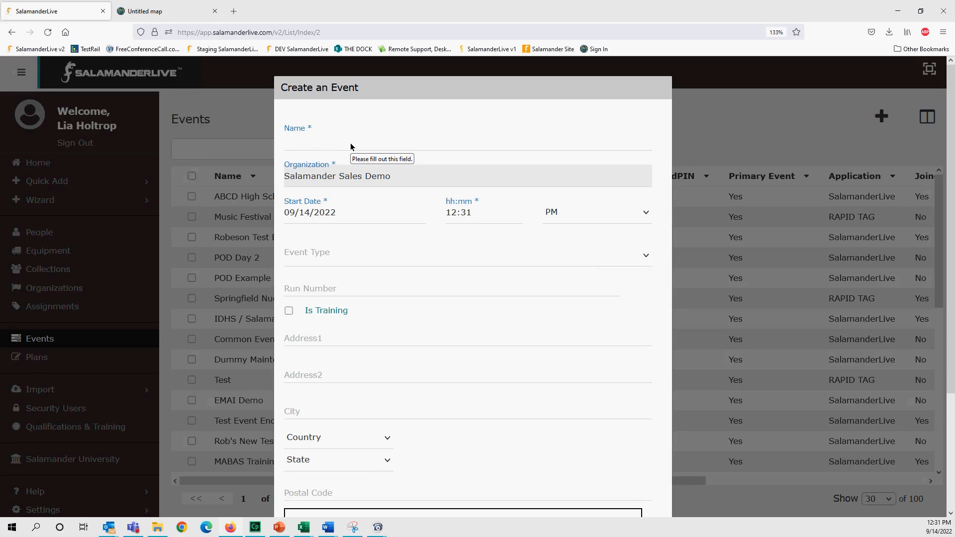
{"action": "type", "text": "ESRI Training"}
{"action": "scroll", "coordinate": [386, 296], "scroll_direction": "down", "scroll_amount": 3}
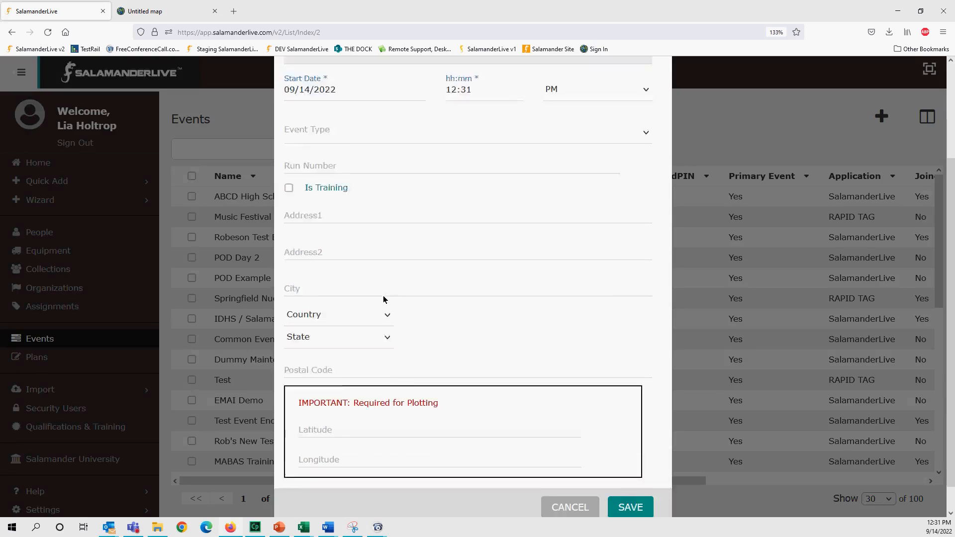
{"action": "scroll", "coordinate": [386, 303], "scroll_direction": "up", "scroll_amount": 3}
{"action": "left_click", "coordinate": [333, 318]}
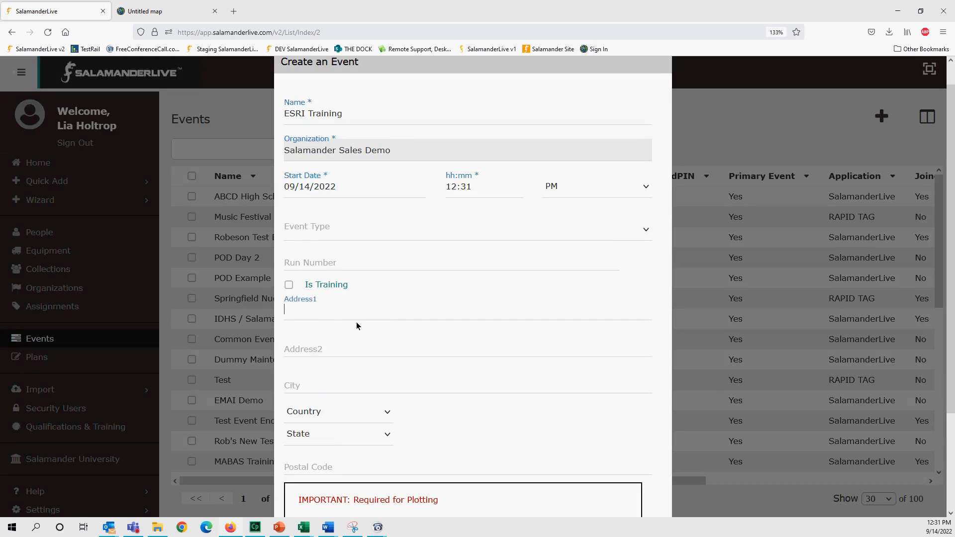
{"action": "type", "text": "6565"}
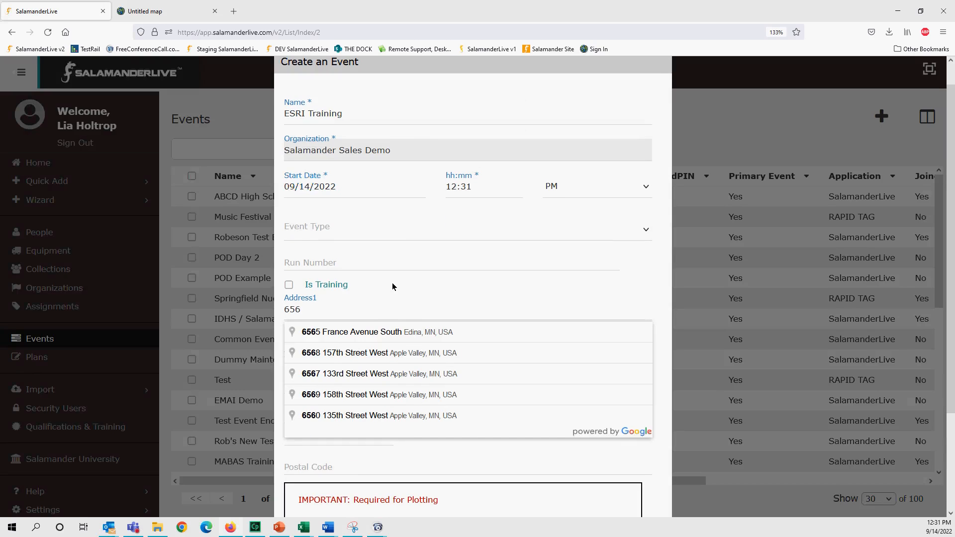
{"action": "left_click", "coordinate": [390, 337]}
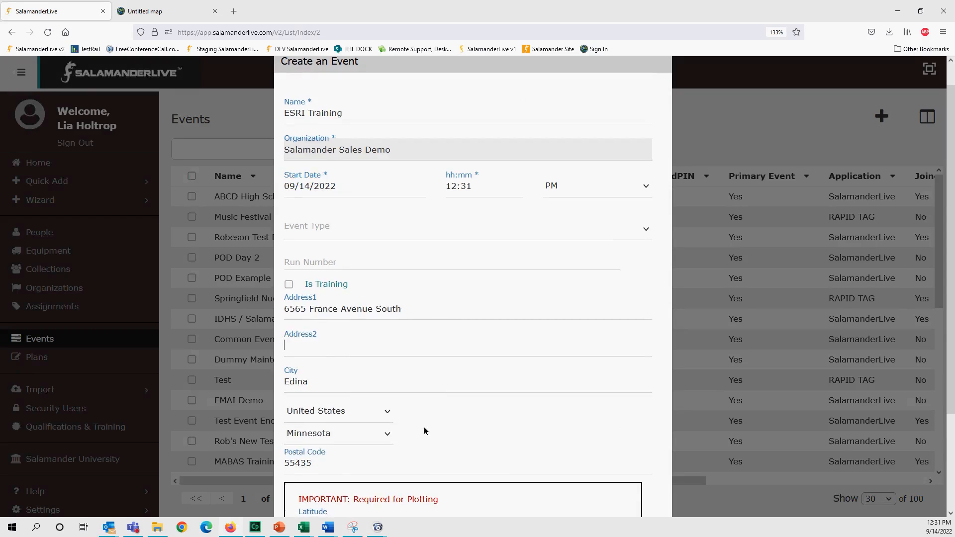
{"action": "scroll", "coordinate": [403, 419], "scroll_direction": "down", "scroll_amount": 3}
{"action": "left_click", "coordinate": [639, 479]}
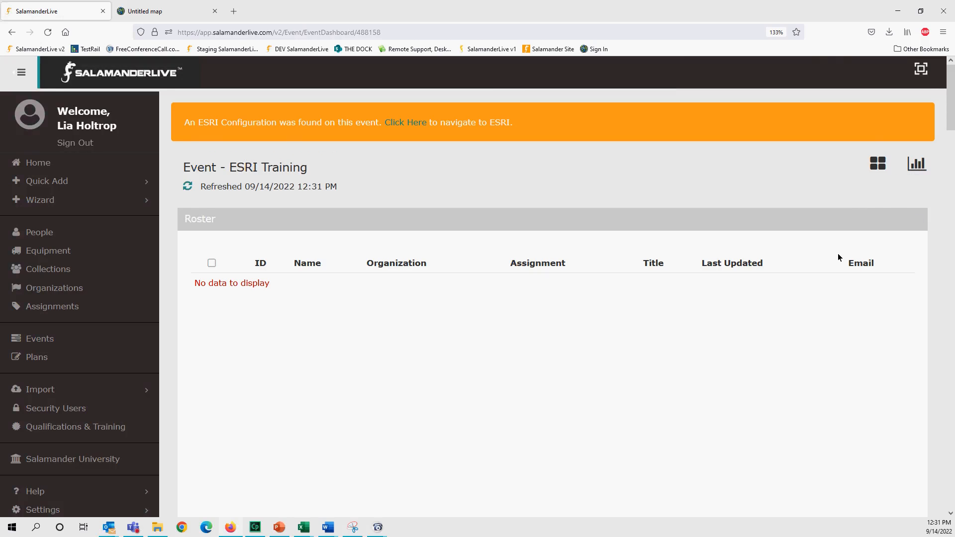
{"action": "scroll", "coordinate": [840, 260], "scroll_direction": "down", "scroll_amount": 12}
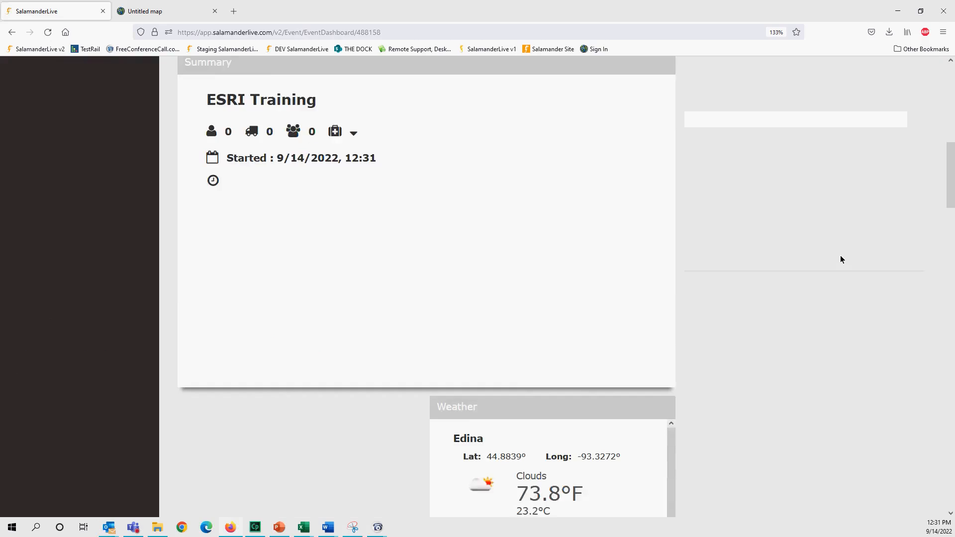
{"action": "scroll", "coordinate": [840, 259], "scroll_direction": "down", "scroll_amount": 3}
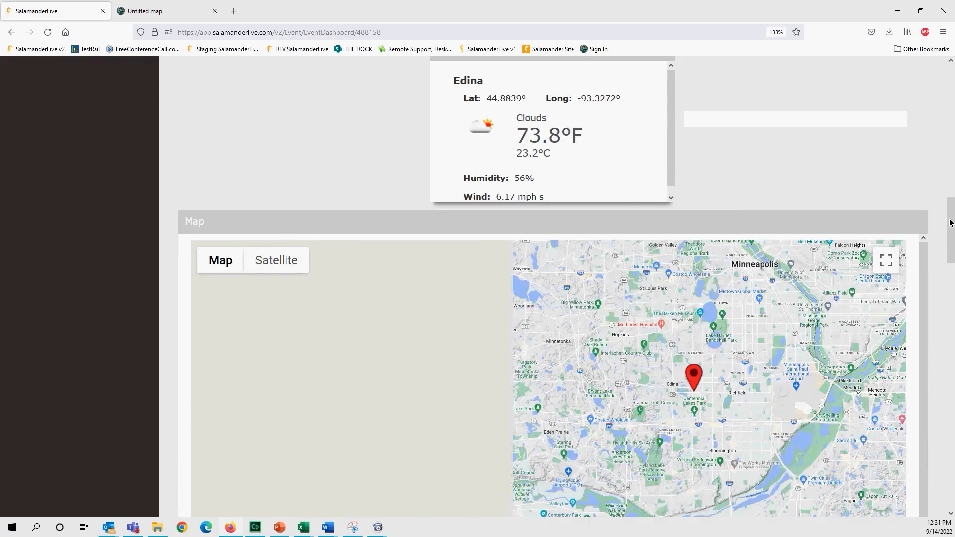
{"action": "left_click_drag", "start_coordinate": [951, 222], "coordinate": [950, 254]}
{"action": "left_click", "coordinate": [693, 213]}
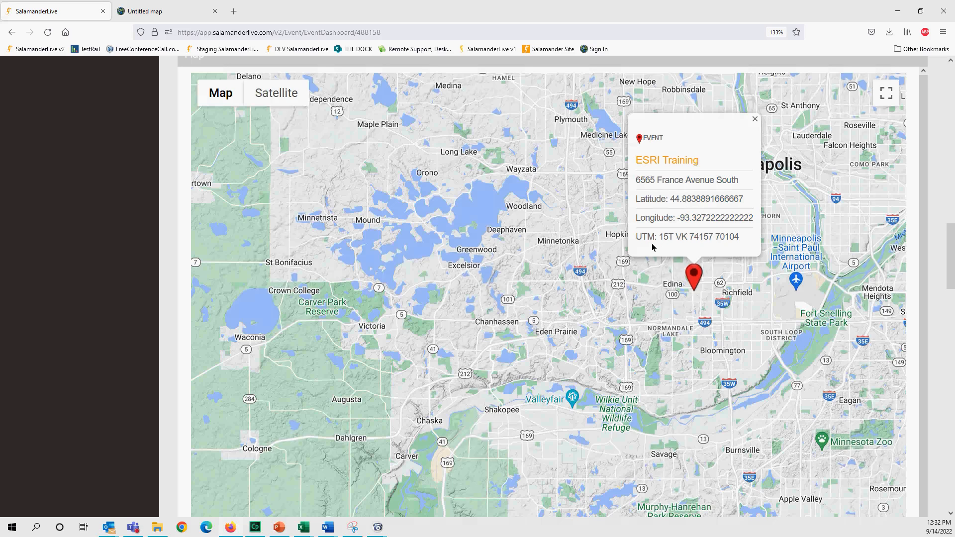
{"action": "left_click_drag", "start_coordinate": [950, 256], "coordinate": [951, 418]}
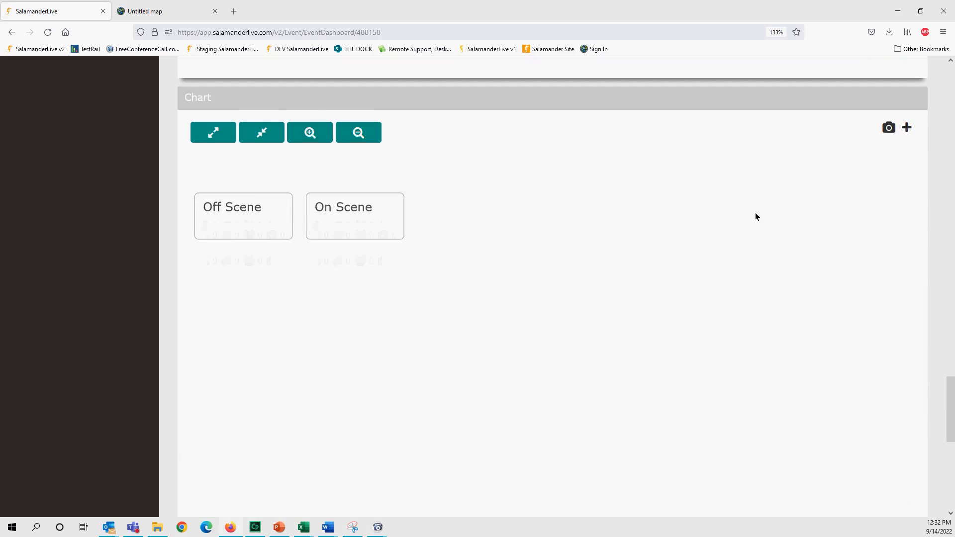
- Add Incident Commander plus Planning, Operations, Finance and Logistics Section Chiefs to the chart and save
{"action": "left_click", "coordinate": [907, 128]}
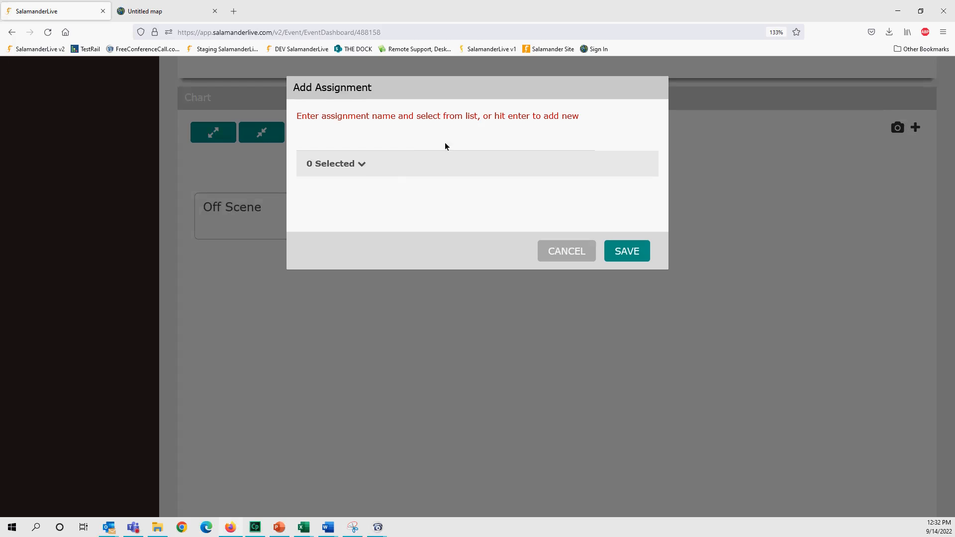
{"action": "type", "text": "incid"}
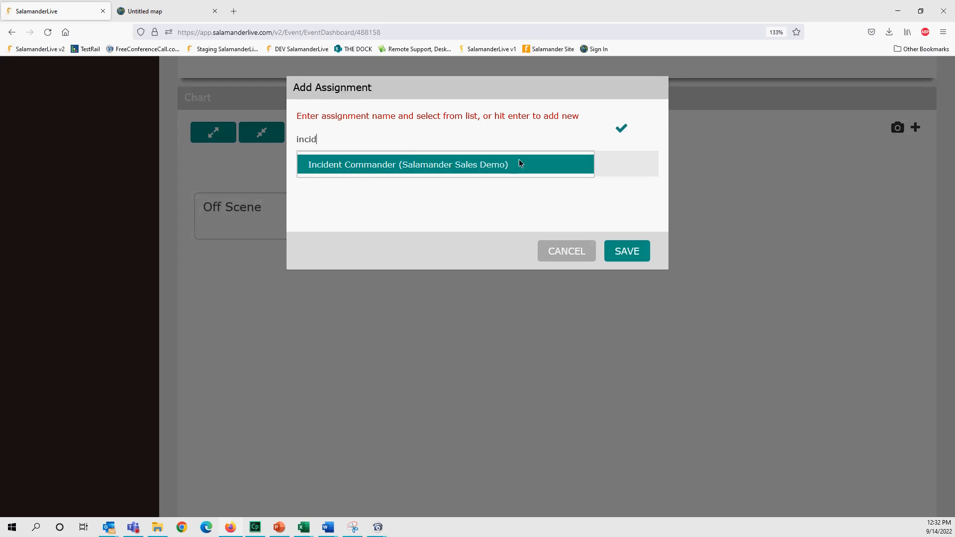
{"action": "left_click", "coordinate": [436, 169]}
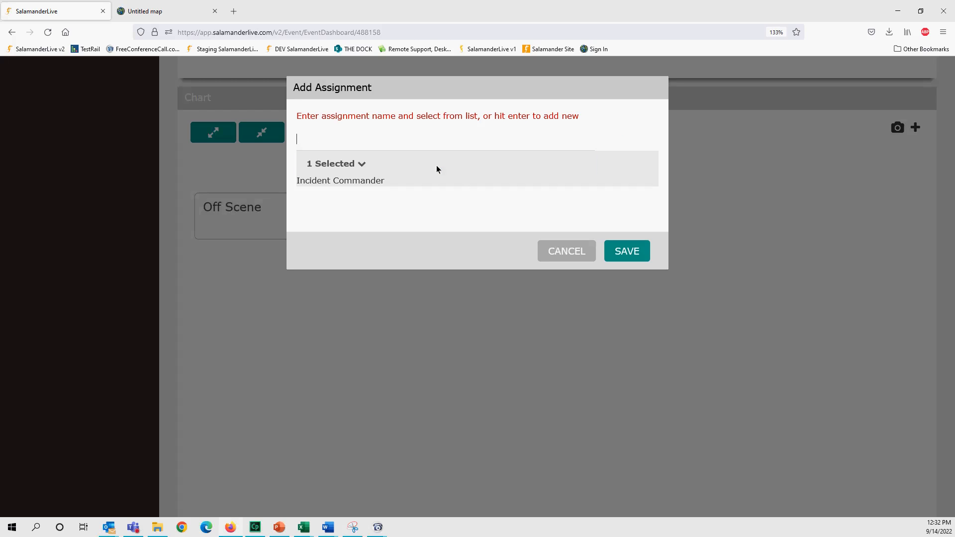
{"action": "type", "text": "plann"}
{"action": "left_click", "coordinate": [383, 162]}
{"action": "type", "text": "oper"}
{"action": "left_click", "coordinate": [355, 160]}
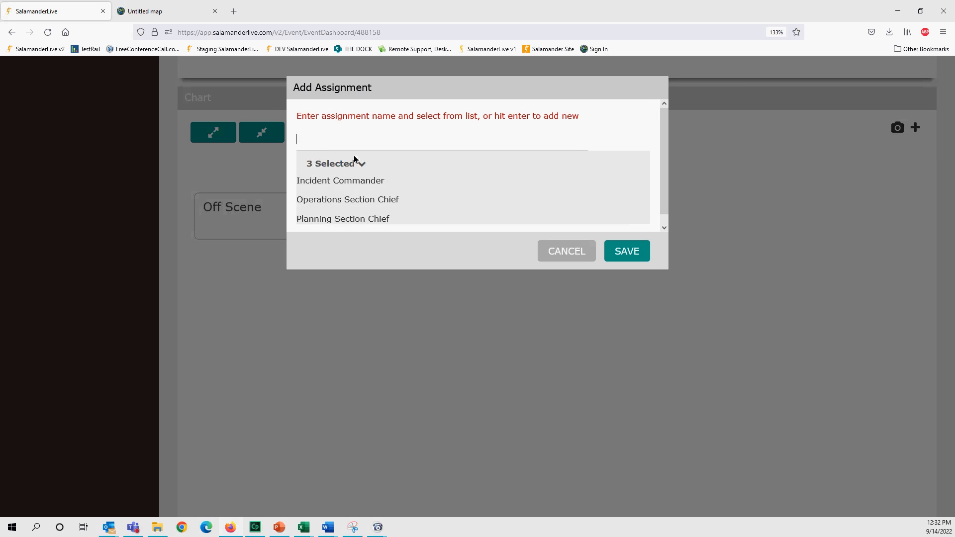
{"action": "type", "text": "fin"}
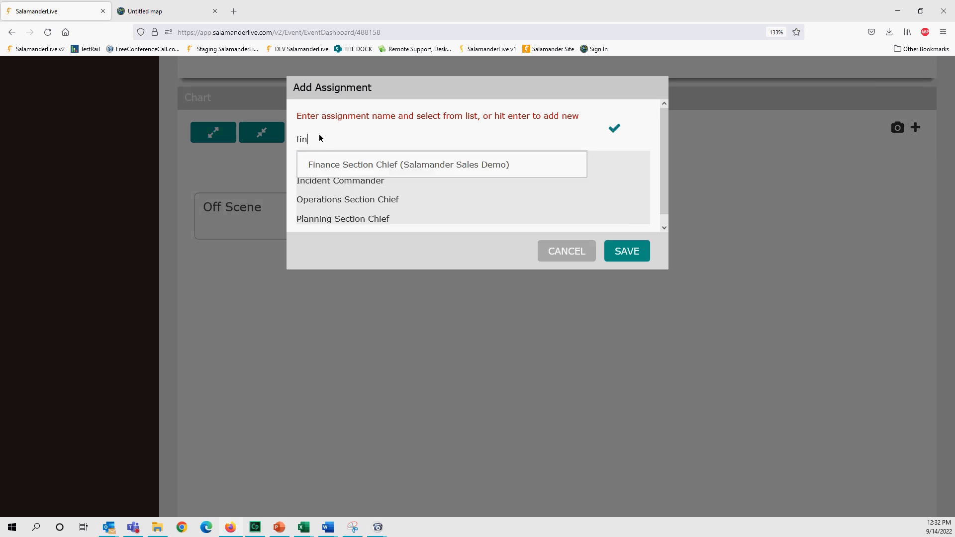
{"action": "left_click", "coordinate": [331, 166]}
{"action": "type", "text": "log"}
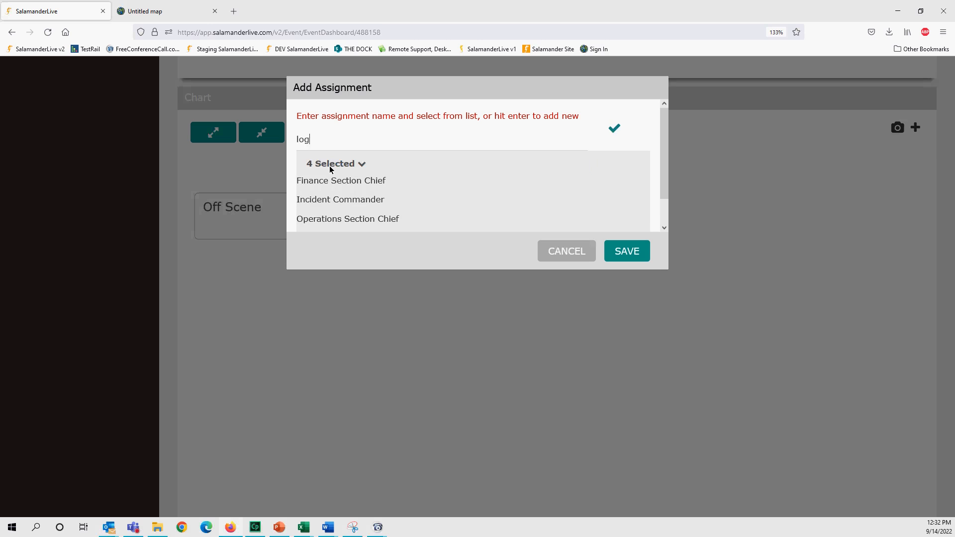
{"action": "left_click", "coordinate": [331, 164]}
{"action": "left_click", "coordinate": [625, 251]}
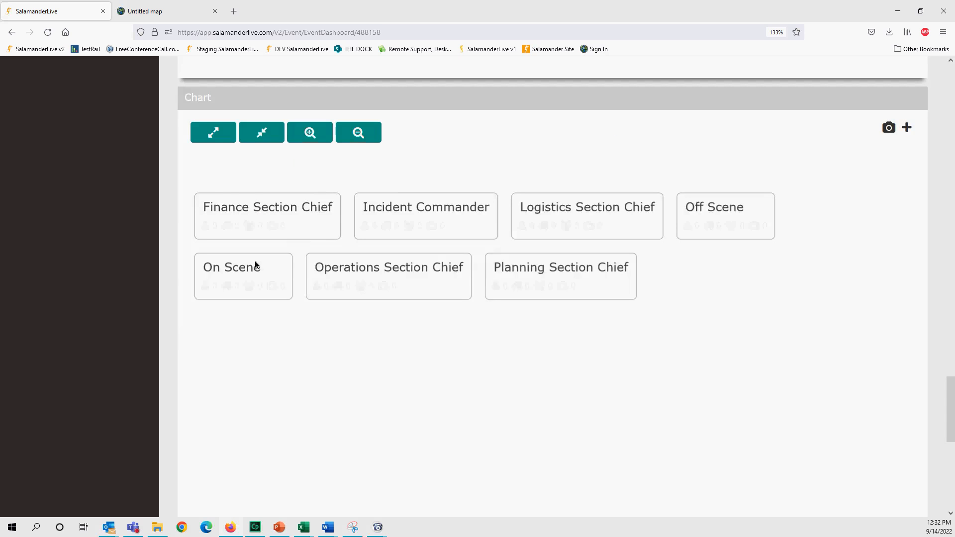
- Nest the Finance, Logistics, Operations and Planning Section Chiefs under Incident Commander, then edit Incident Commander
{"action": "left_click_drag", "start_coordinate": [262, 219], "coordinate": [416, 226]}
{"action": "left_click_drag", "start_coordinate": [311, 343], "coordinate": [299, 222]}
{"action": "left_click_drag", "start_coordinate": [486, 345], "coordinate": [366, 224]}
{"action": "left_click_drag", "start_coordinate": [517, 348], "coordinate": [465, 226]}
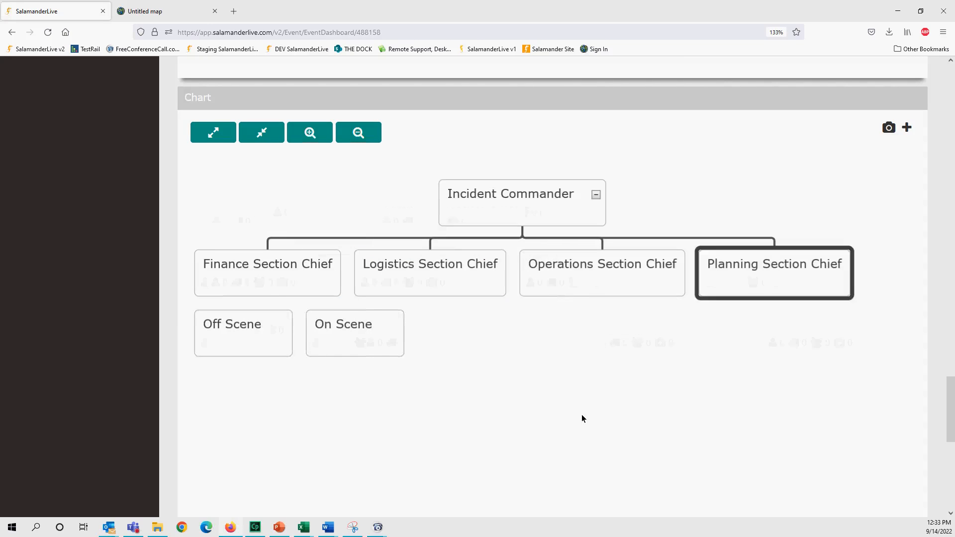
{"action": "right_click", "coordinate": [504, 202]}
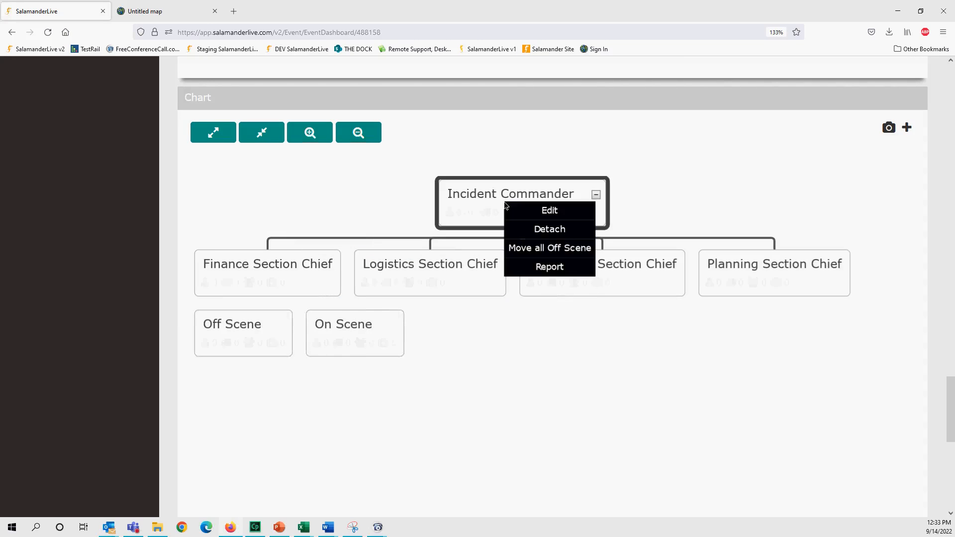
{"action": "left_click", "coordinate": [542, 212]}
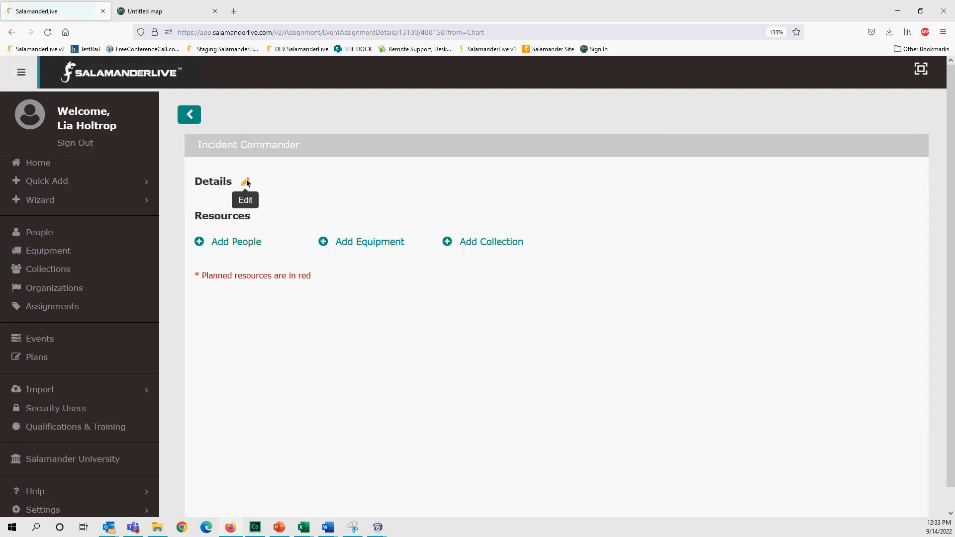
{"action": "left_click", "coordinate": [245, 182]}
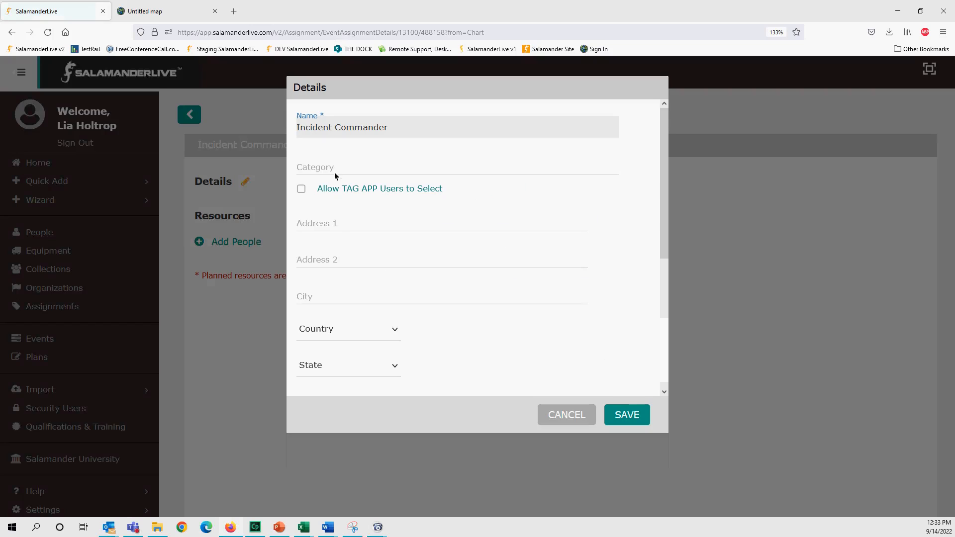
{"action": "left_click", "coordinate": [344, 225]}
{"action": "type", "text": "541"}
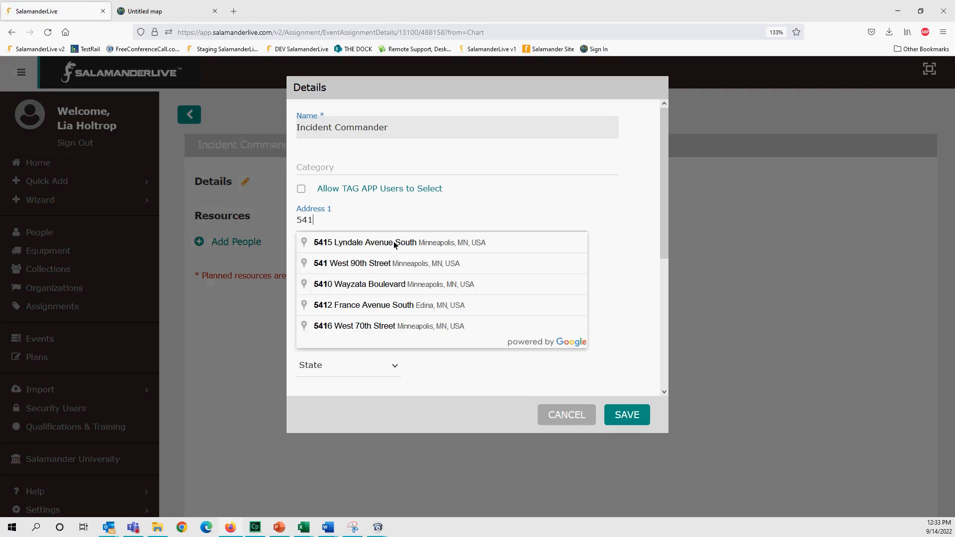
{"action": "left_click", "coordinate": [382, 305]}
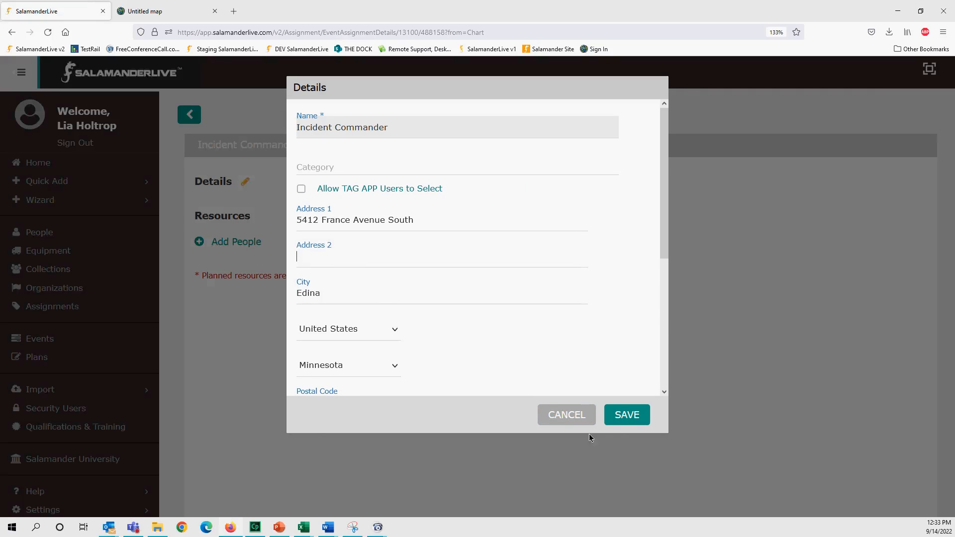
{"action": "left_click", "coordinate": [619, 422]}
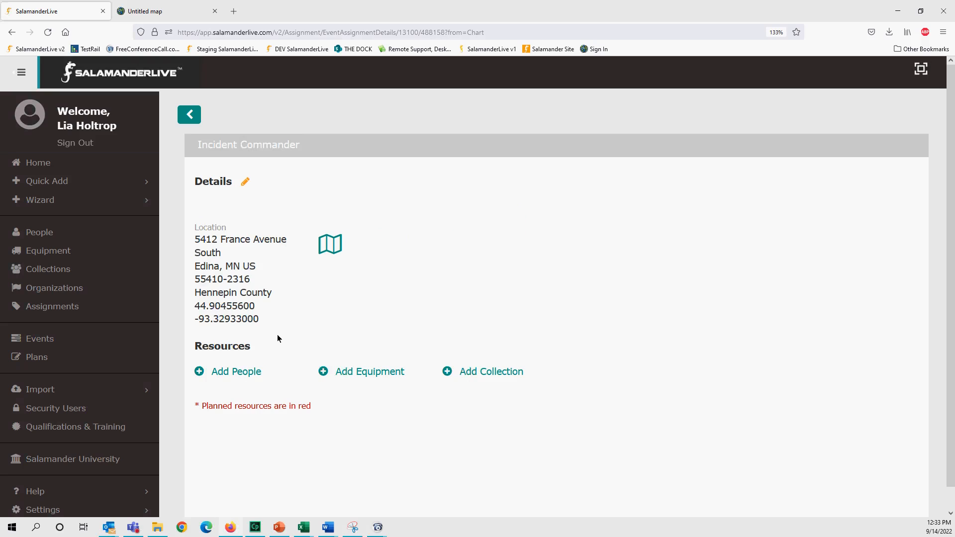
{"action": "left_click", "coordinate": [192, 114]}
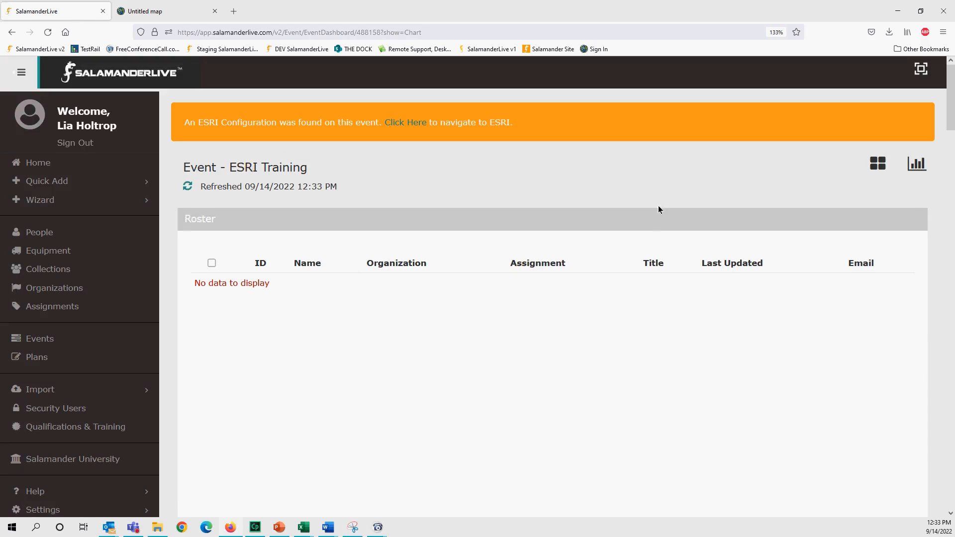
- Bring up Finance Section Chief's assignment details for editing
{"action": "left_click_drag", "start_coordinate": [950, 126], "coordinate": [951, 440]}
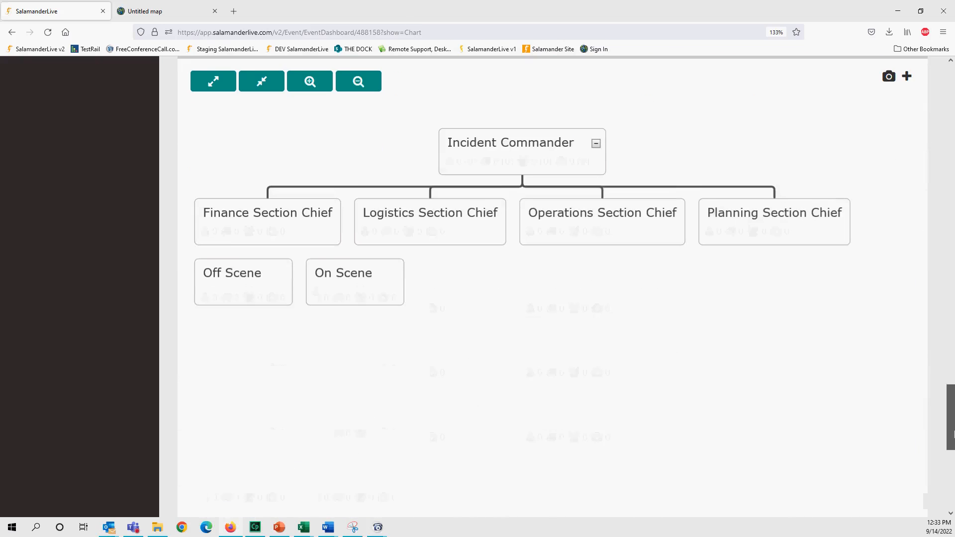
{"action": "left_click", "coordinate": [316, 233]}
{"action": "left_click", "coordinate": [356, 242]}
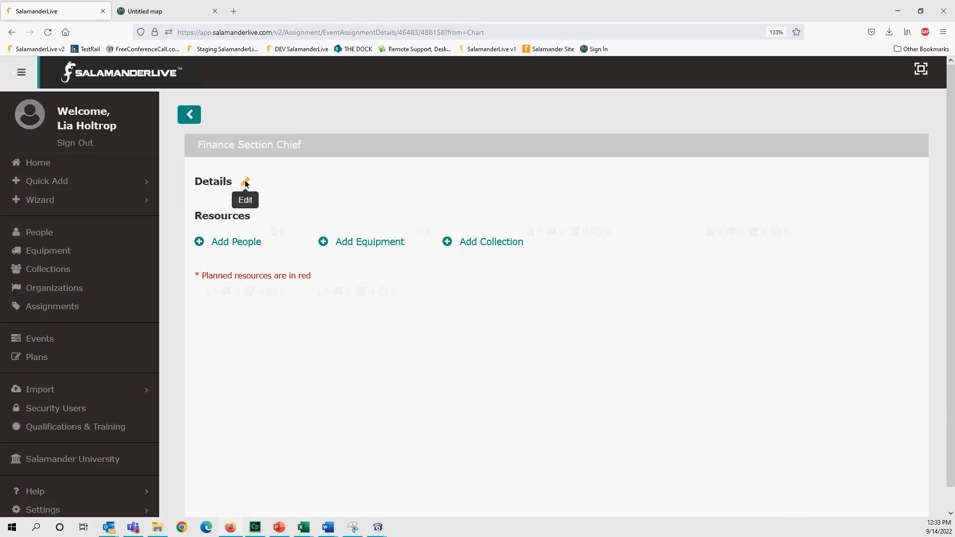
{"action": "left_click", "coordinate": [244, 181]}
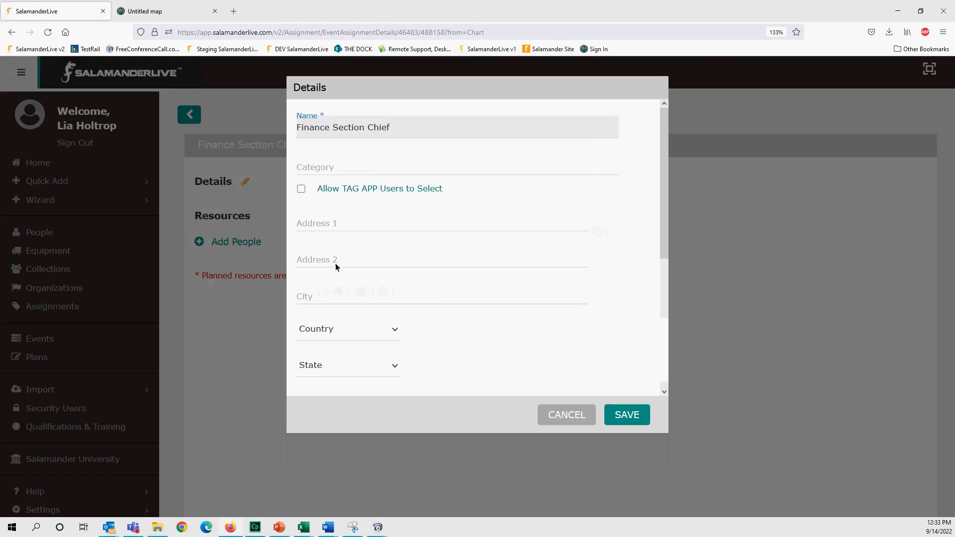
{"action": "scroll", "coordinate": [351, 262], "scroll_direction": "down", "scroll_amount": 5}
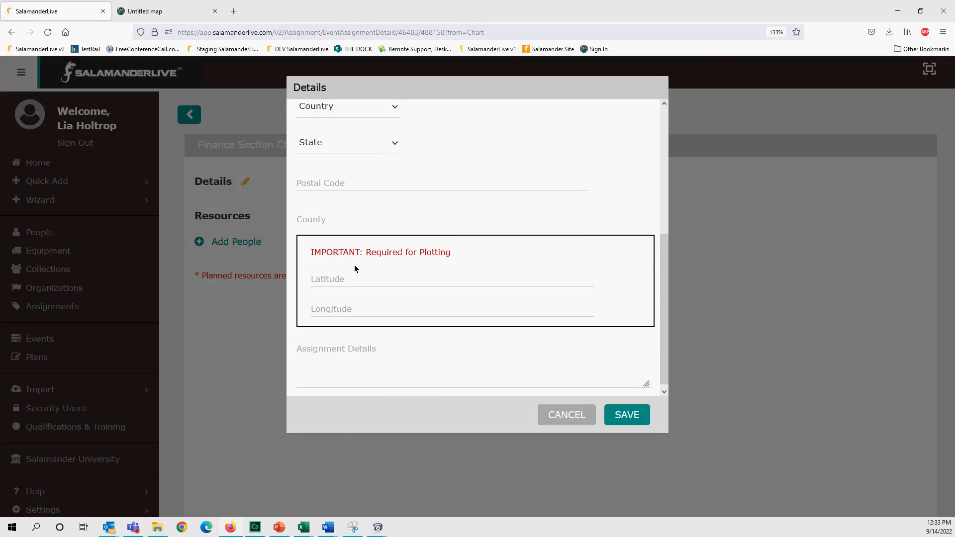
{"action": "scroll", "coordinate": [338, 178], "scroll_direction": "up", "scroll_amount": 4}
{"action": "left_click", "coordinate": [336, 183]}
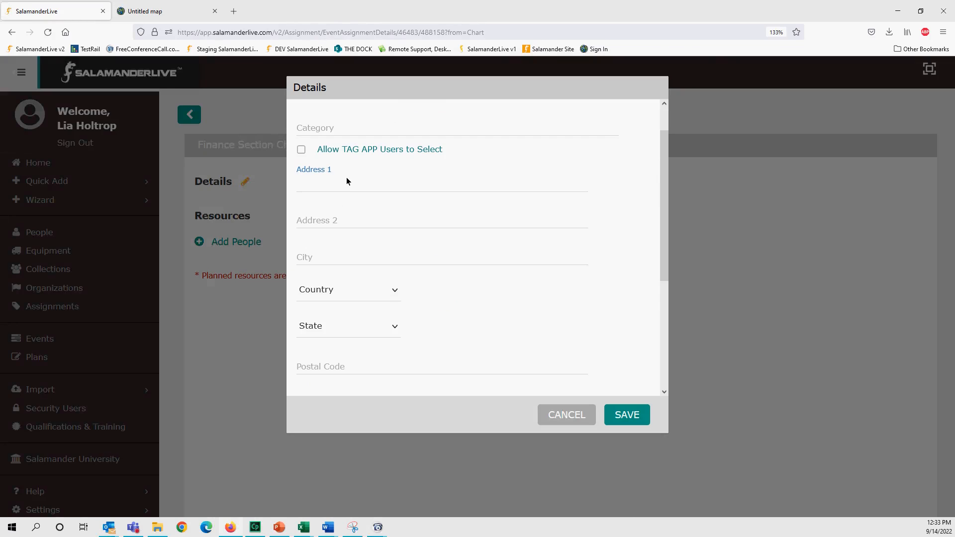
{"action": "type", "text": "546"}
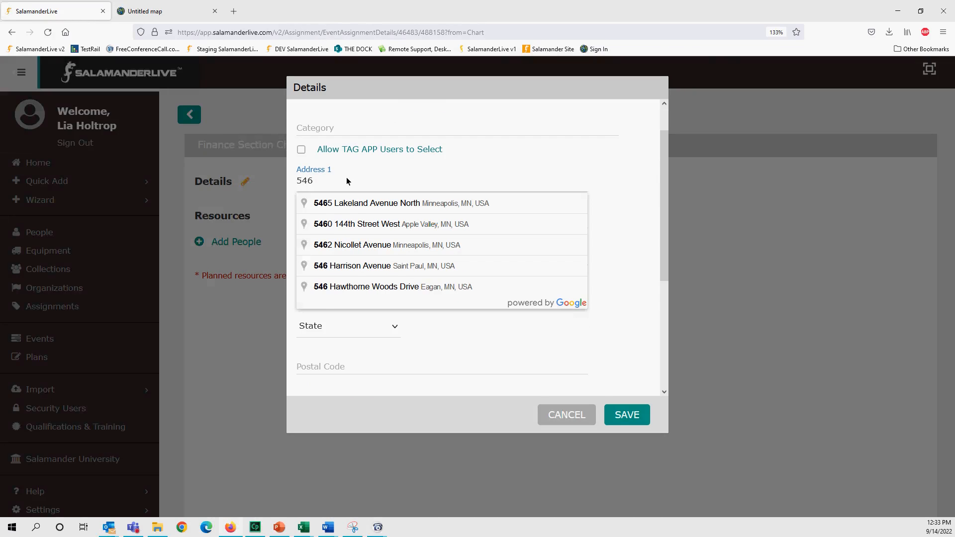
{"action": "key", "text": "BackSpace"}
{"action": "type", "text": "4"}
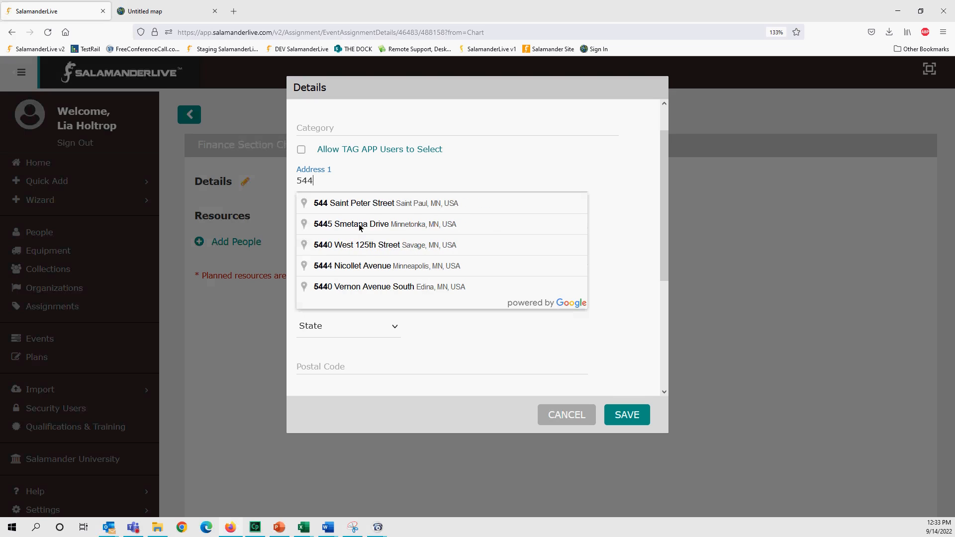
{"action": "left_click", "coordinate": [381, 283]}
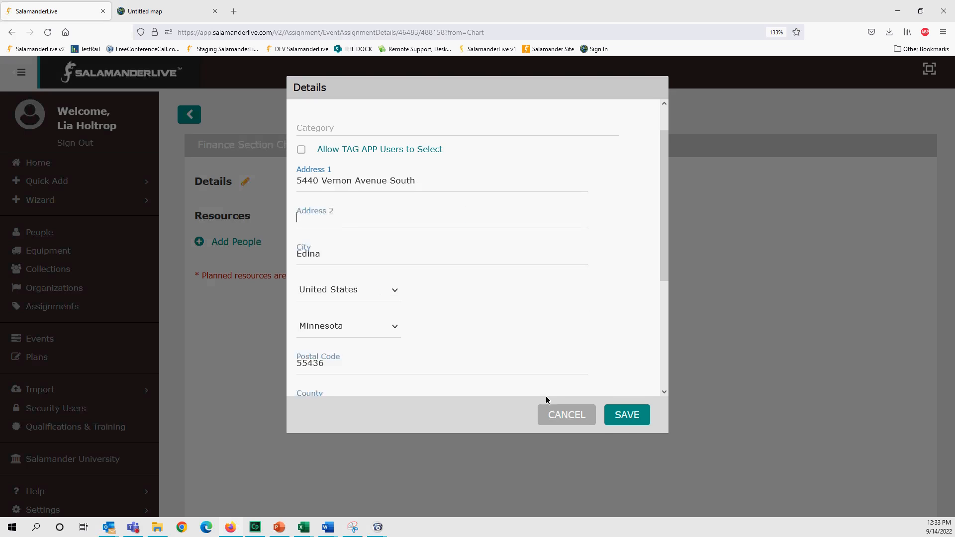
{"action": "left_click", "coordinate": [623, 415]}
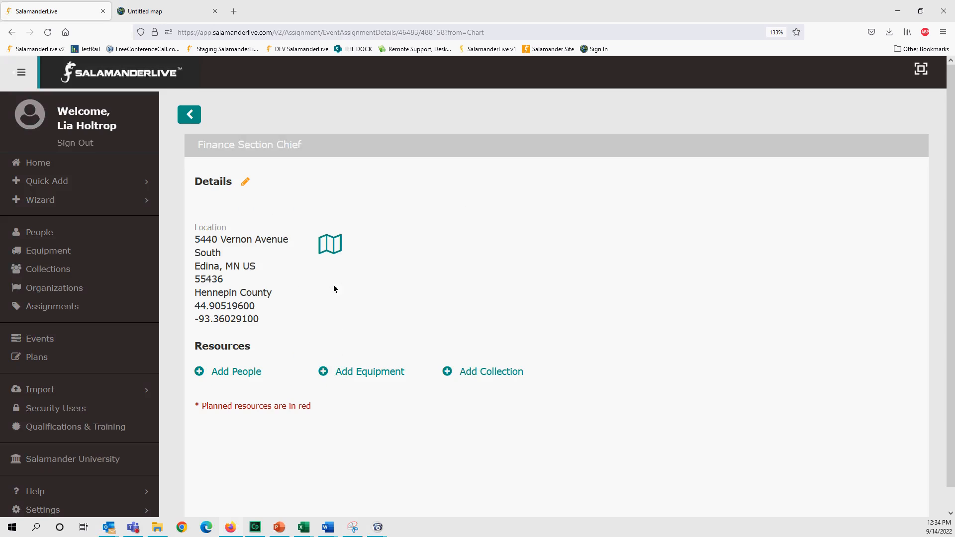
{"action": "left_click", "coordinate": [165, 11]}
- Go back to SalamanderLive's Events list and reopen the ESRI Training event
{"action": "key", "text": "ctrl+Tab"}
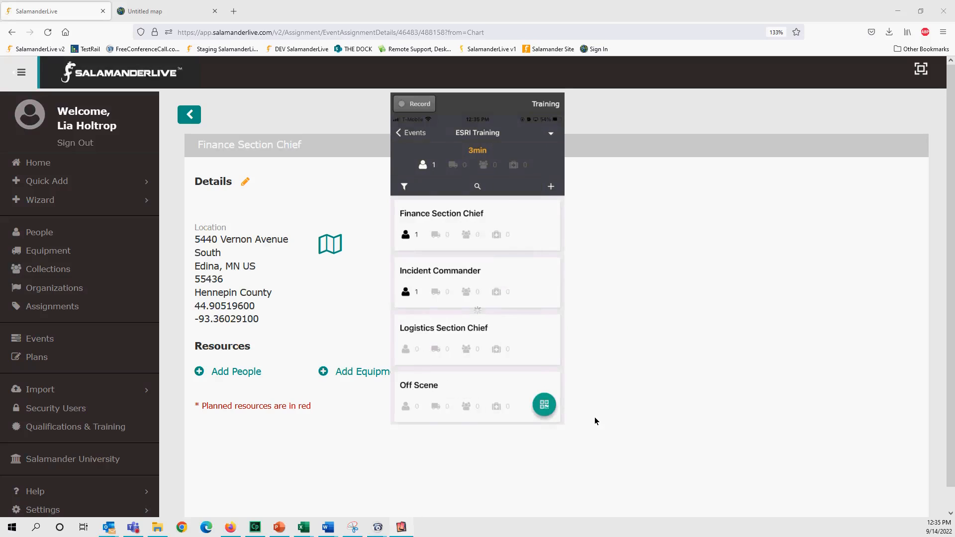
{"action": "left_click", "coordinate": [48, 339]}
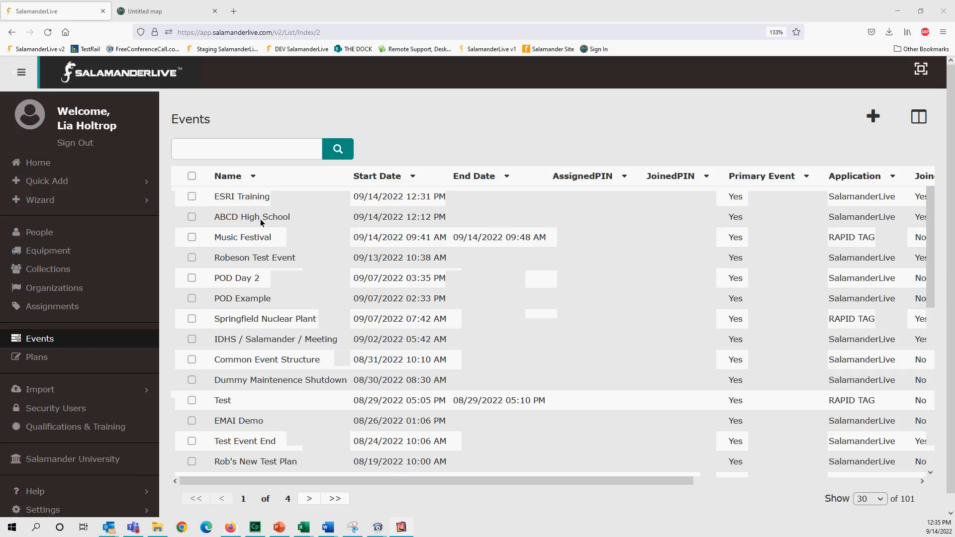
{"action": "left_click", "coordinate": [248, 198]}
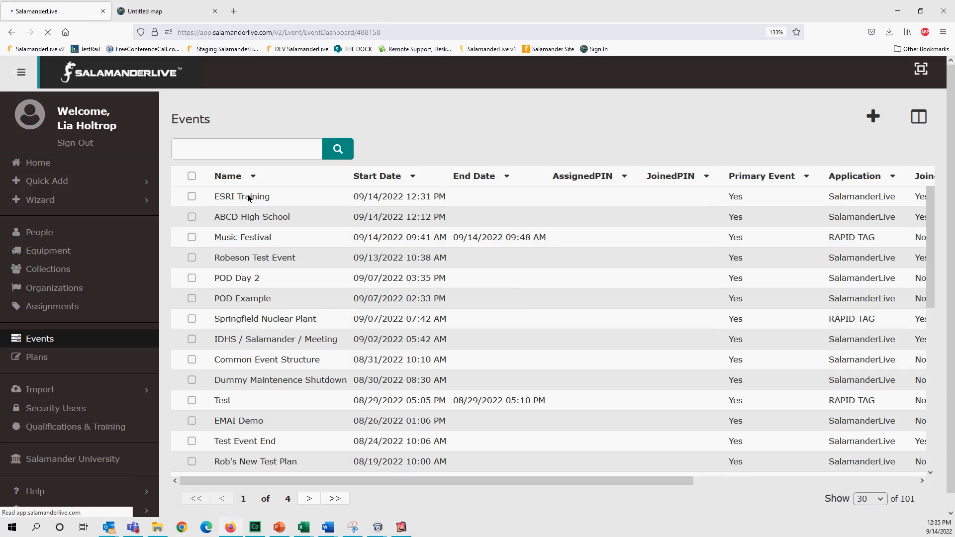
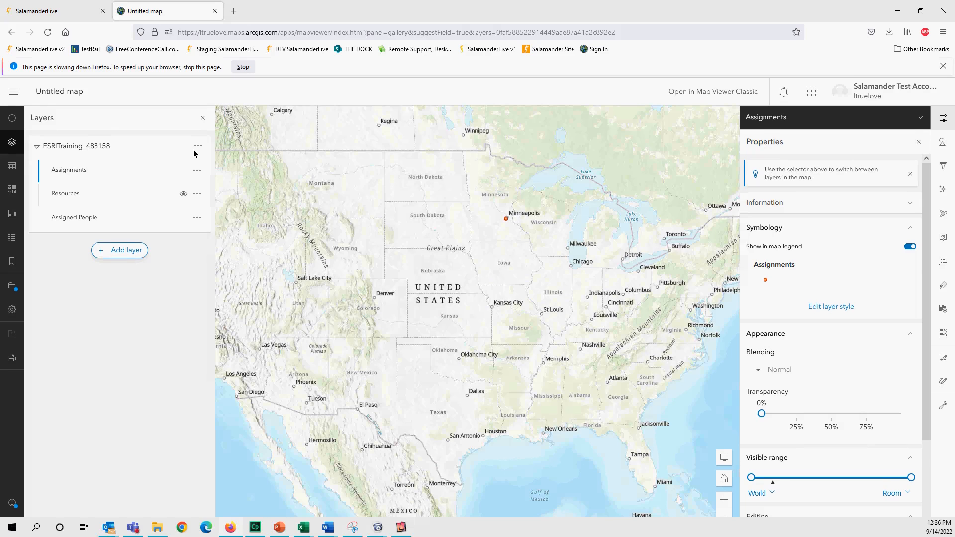
- Dismiss Firefox's page slowdown warning bar with Stop
{"action": "left_click", "coordinate": [243, 67]}
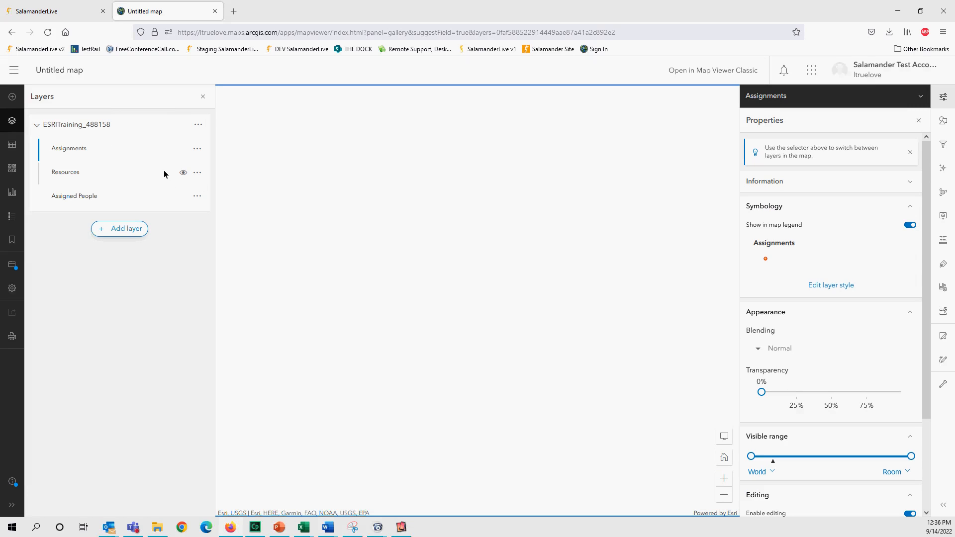
- Reload the map and zoom from the whole US down to Edina near 54th Street West
{"action": "left_click", "coordinate": [48, 33]}
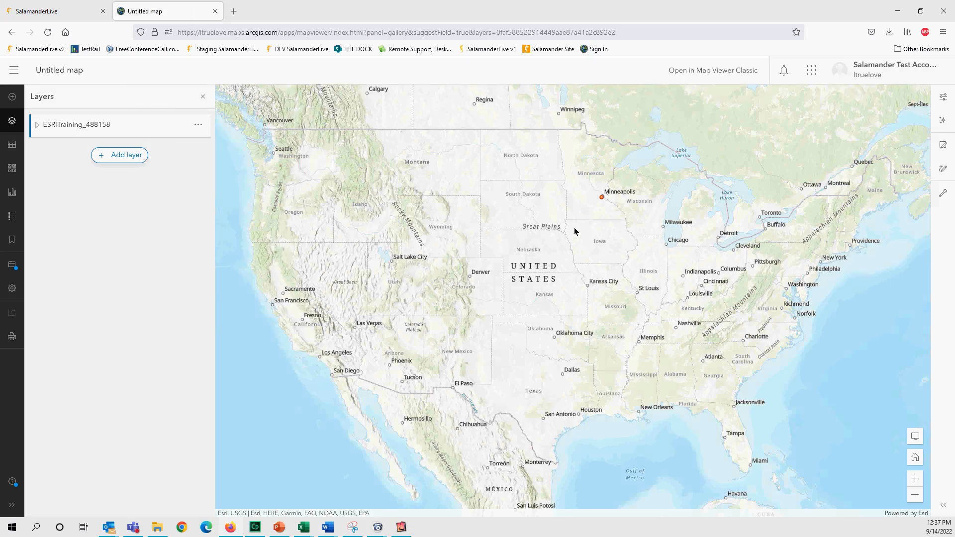
{"action": "scroll", "coordinate": [572, 232], "scroll_direction": "up", "scroll_amount": 1}
{"action": "scroll", "coordinate": [582, 221], "scroll_direction": "up", "scroll_amount": 3}
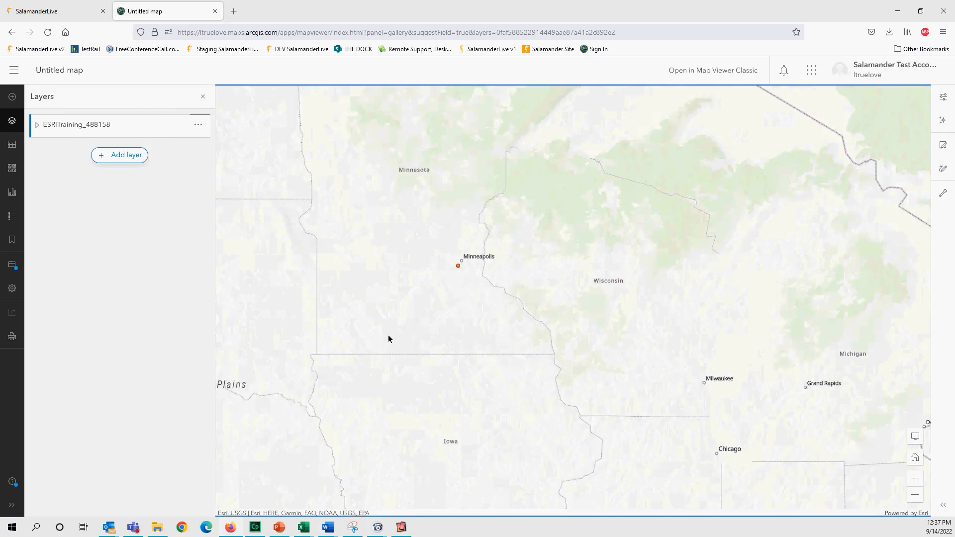
{"action": "scroll", "coordinate": [562, 249], "scroll_direction": "up", "scroll_amount": 3}
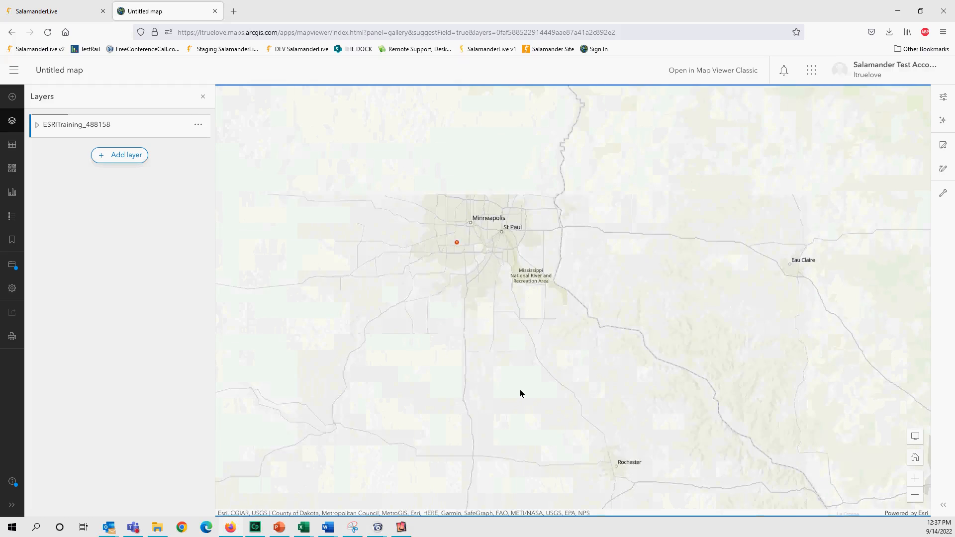
{"action": "scroll", "coordinate": [488, 381], "scroll_direction": "up", "scroll_amount": 4}
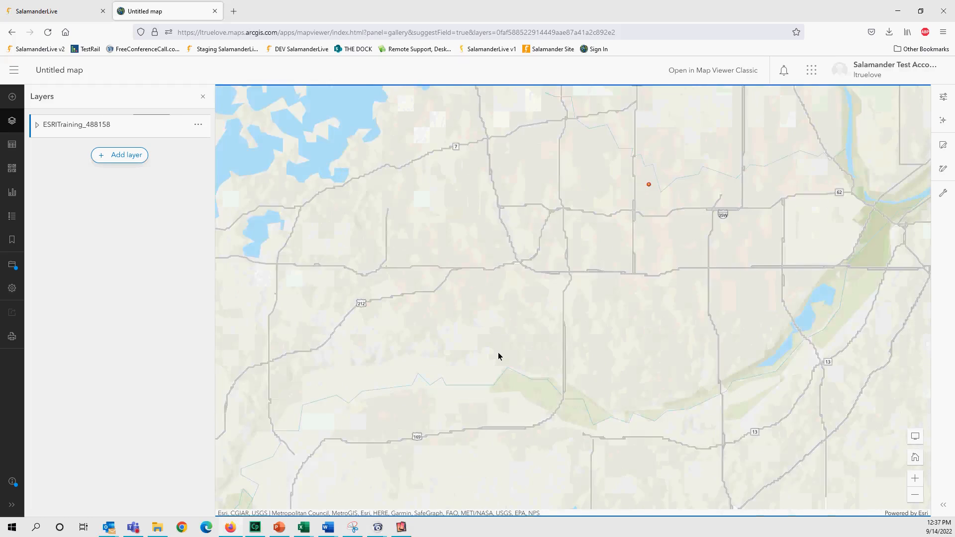
{"action": "scroll", "coordinate": [501, 326], "scroll_direction": "up", "scroll_amount": 4}
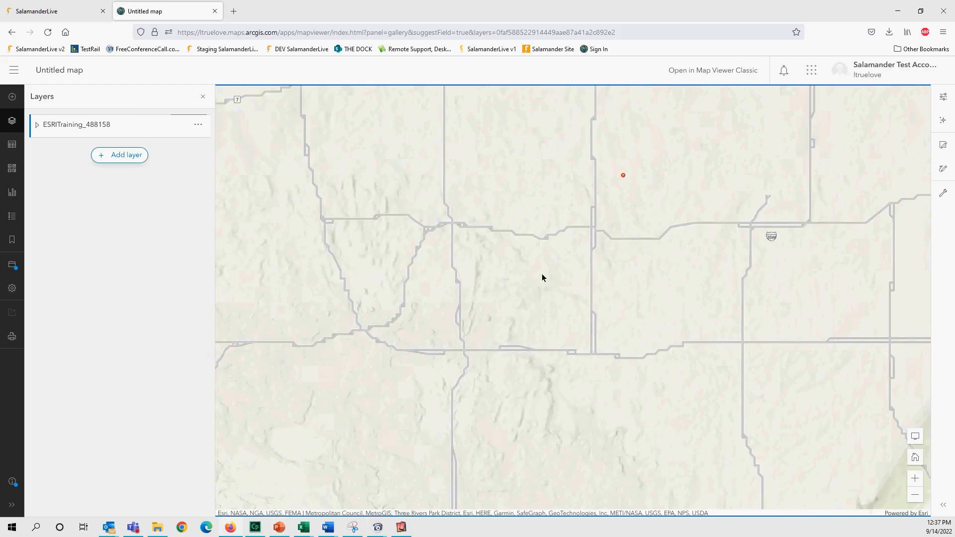
{"action": "scroll", "coordinate": [503, 287], "scroll_direction": "down", "scroll_amount": 4}
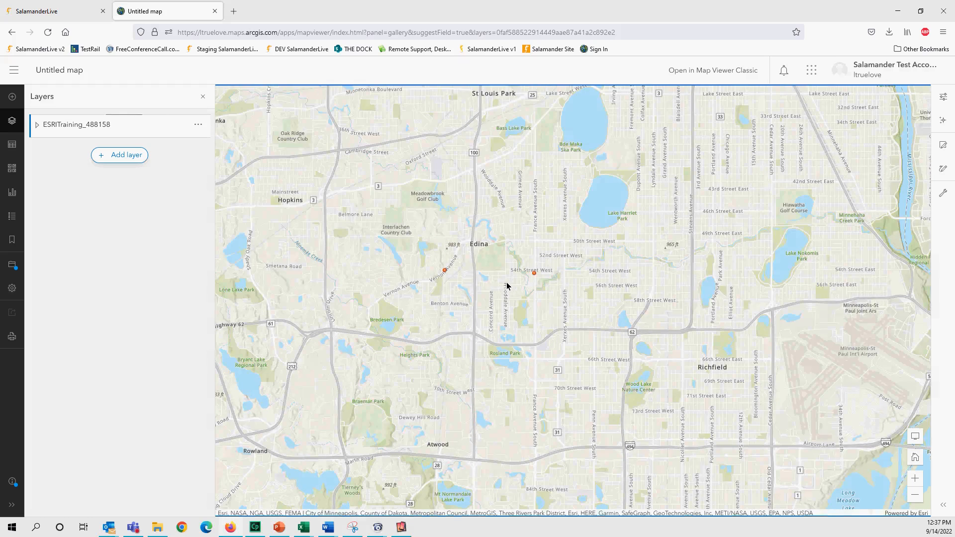
- Show the Edina point's popup and page to record 2 of 2, the Finance Section Chief assignment
{"action": "left_click", "coordinate": [445, 272]}
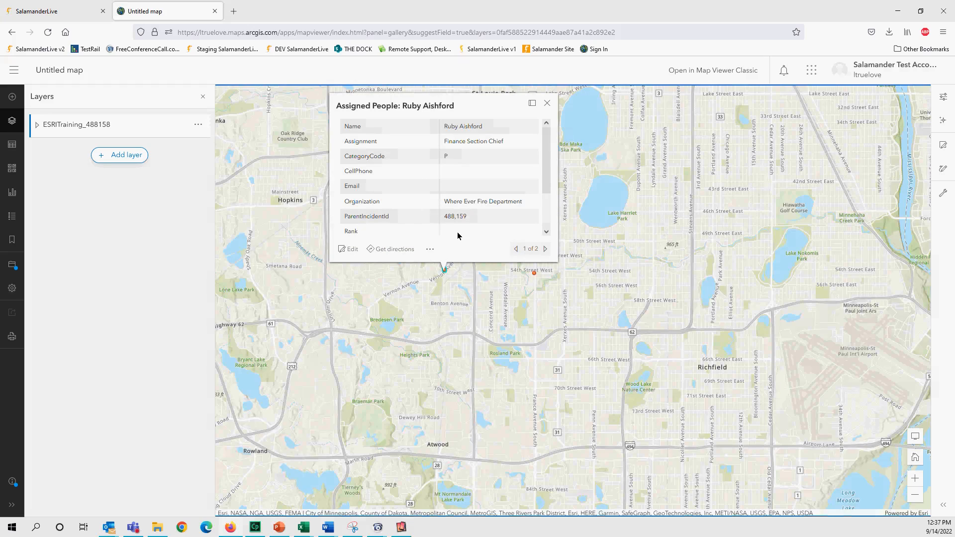
{"action": "left_click", "coordinate": [546, 251]}
{"action": "left_click", "coordinate": [546, 250]}
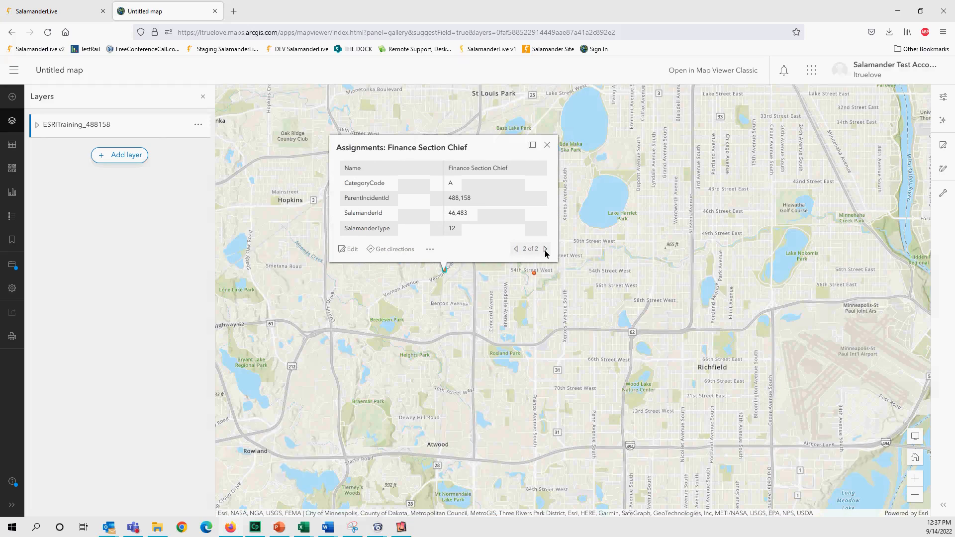
- Expand the ESRITraining_488158 group and show the Assigned People layer's properties
{"action": "left_click", "coordinate": [36, 127]}
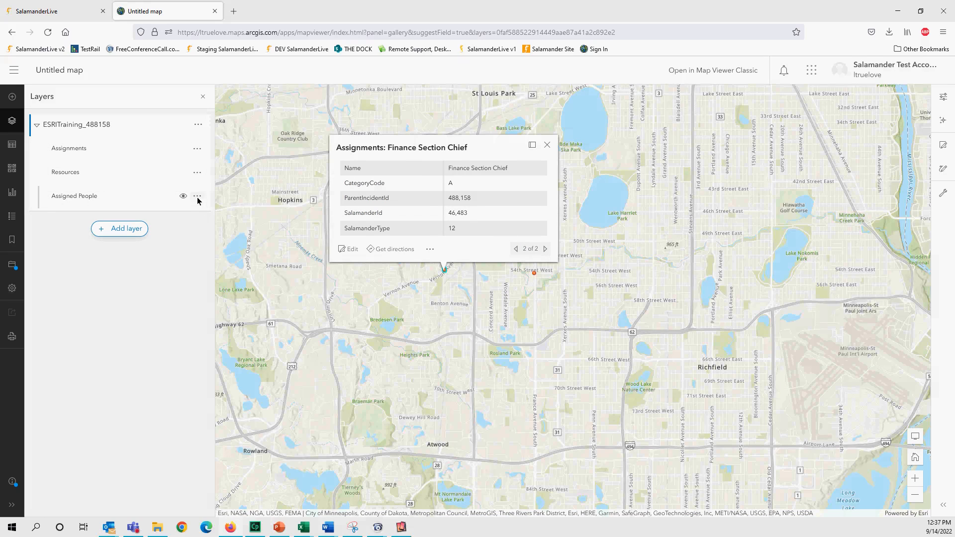
{"action": "left_click", "coordinate": [197, 196]}
{"action": "left_click", "coordinate": [73, 251]}
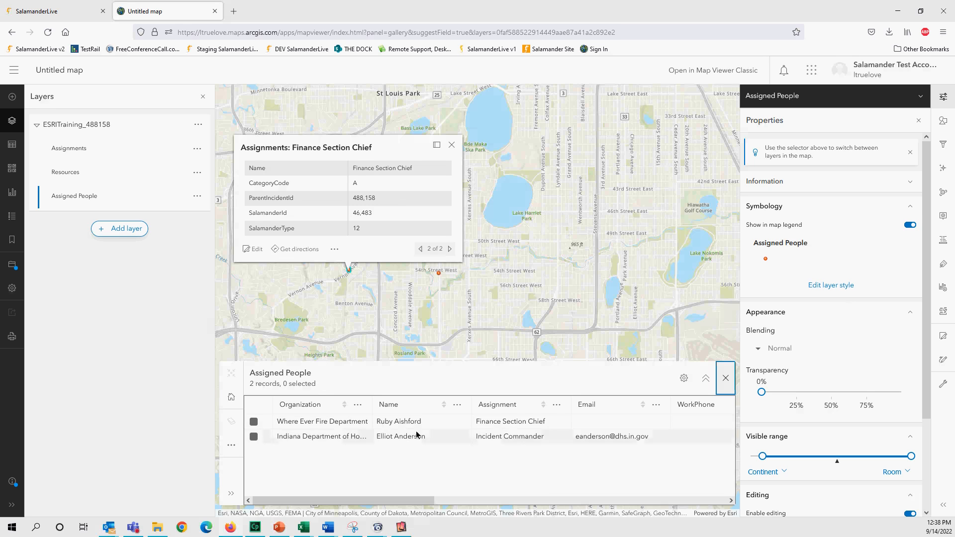
- Open the Resources layer's attribute table, showing Organization, Name, Assignment, Email and WorkPhone columns but no rows
{"action": "left_click", "coordinate": [65, 173]}
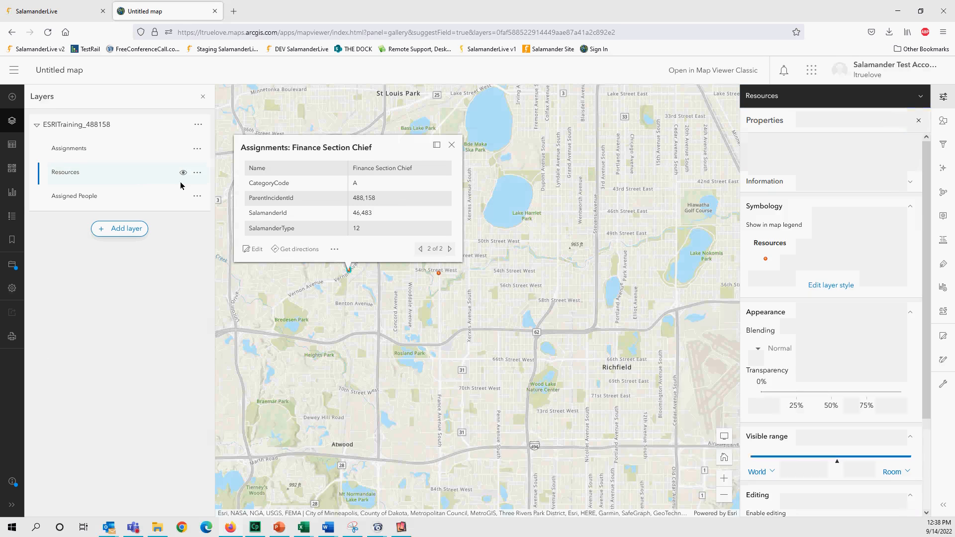
{"action": "left_click", "coordinate": [197, 173]}
{"action": "left_click", "coordinate": [78, 228]}
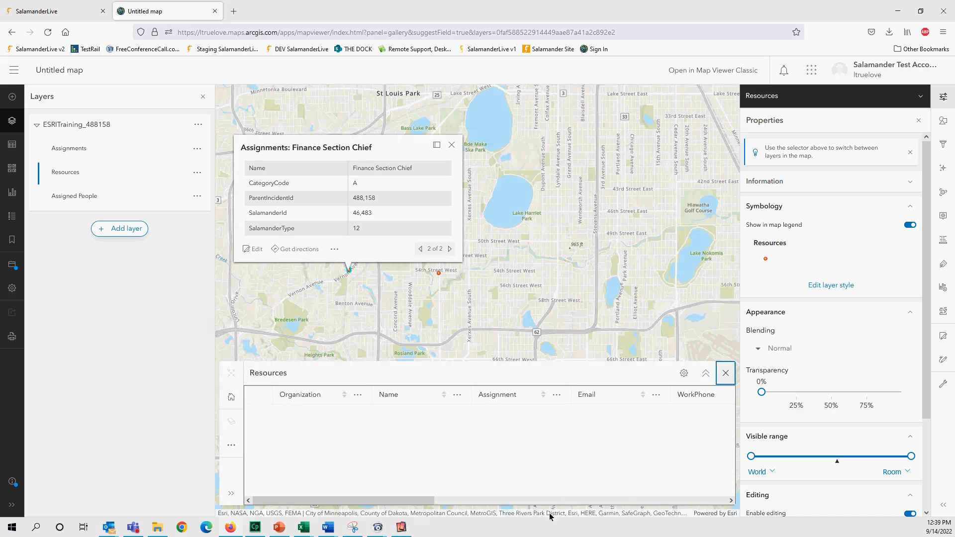
{"action": "mouse_move", "coordinate": [258, 525]}
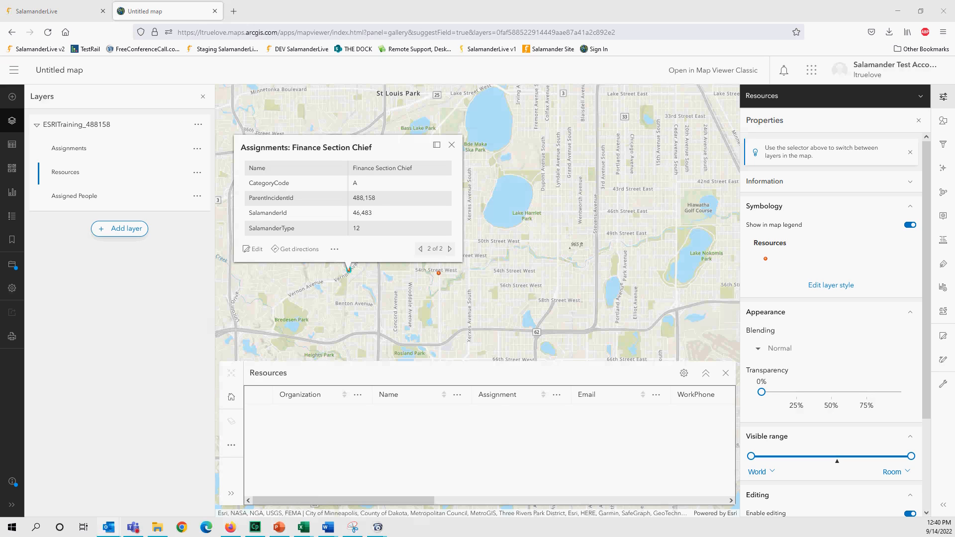
- In SalamanderLive's Salamander University, preview the ArcGIS Interface with SalamanderLive lesson, then close it
{"action": "left_click", "coordinate": [74, 11]}
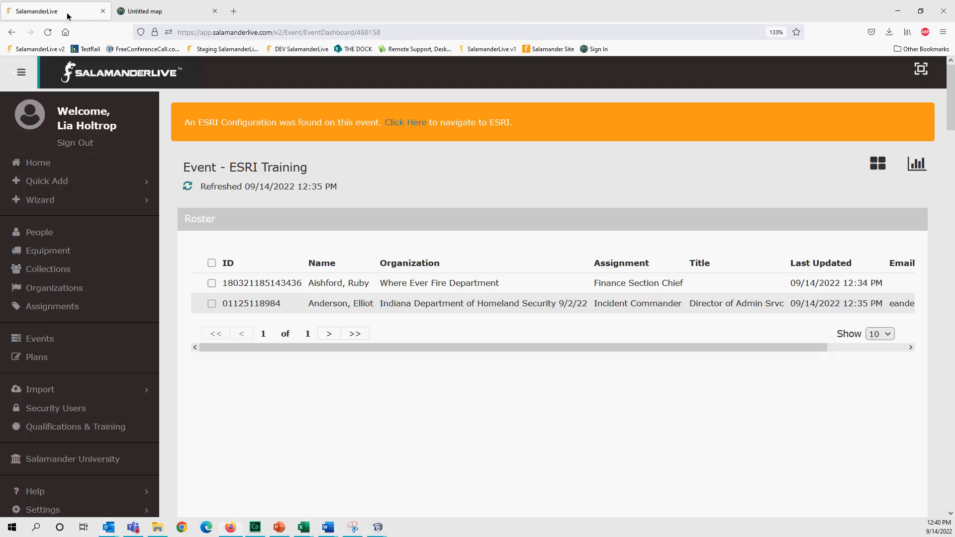
{"action": "scroll", "coordinate": [74, 439], "scroll_direction": "down", "scroll_amount": 4}
{"action": "left_click", "coordinate": [85, 245]}
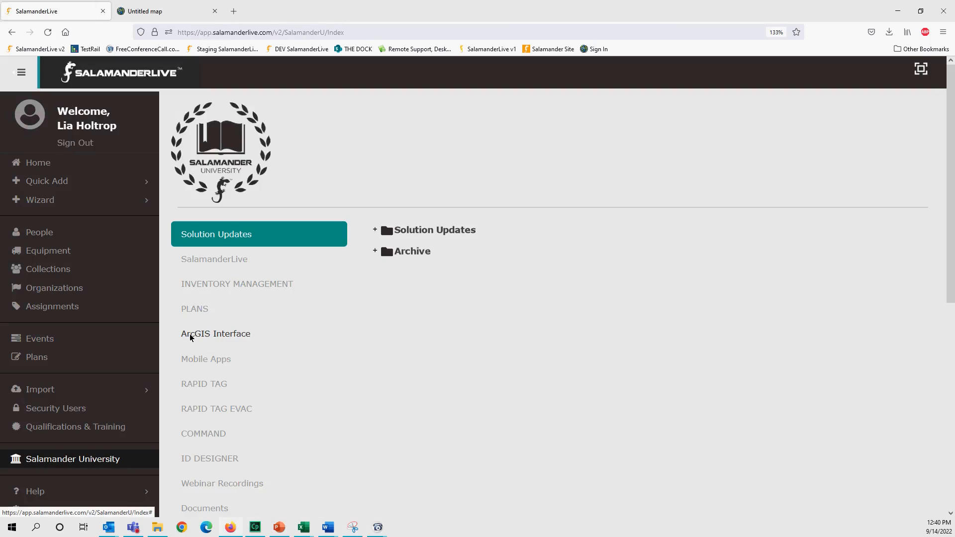
{"action": "left_click", "coordinate": [230, 335]}
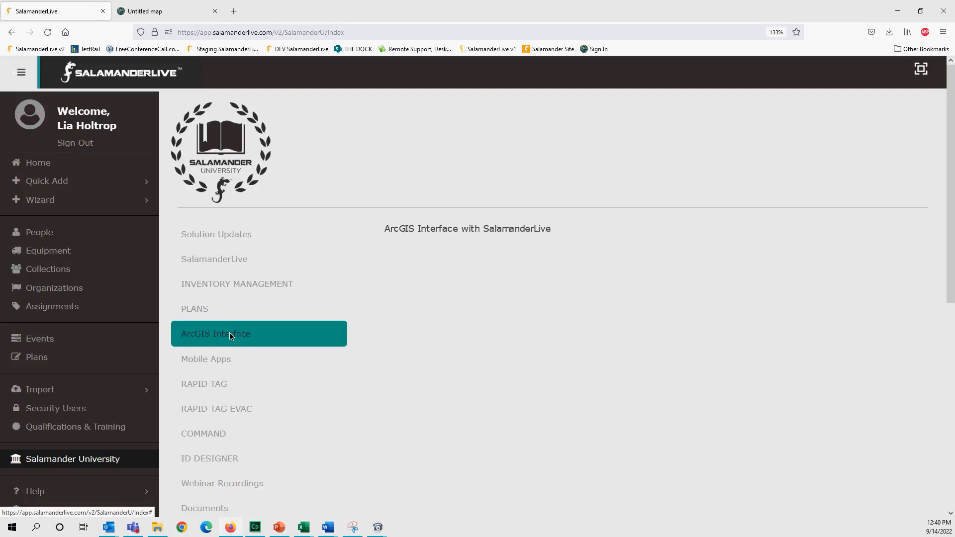
{"action": "left_click", "coordinate": [428, 229]}
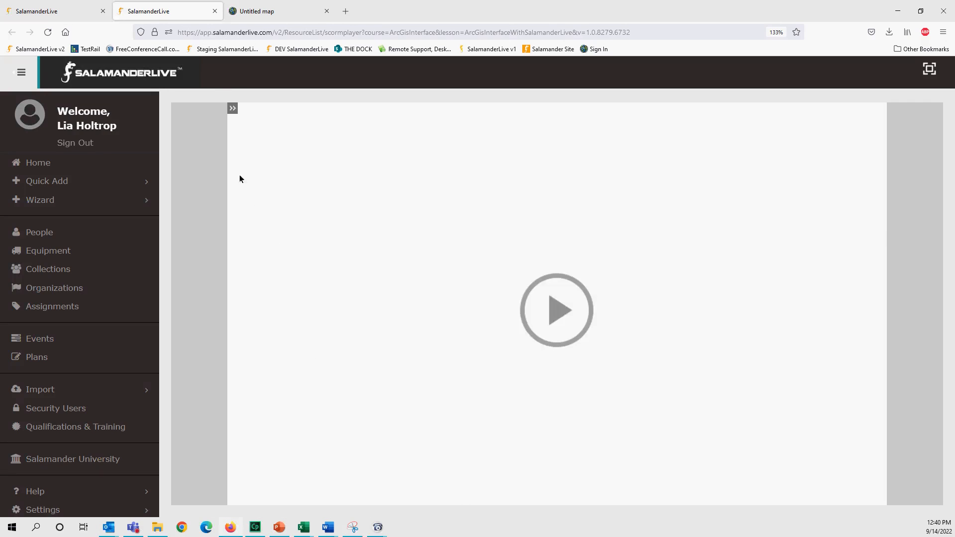
{"action": "left_click", "coordinate": [215, 11]}
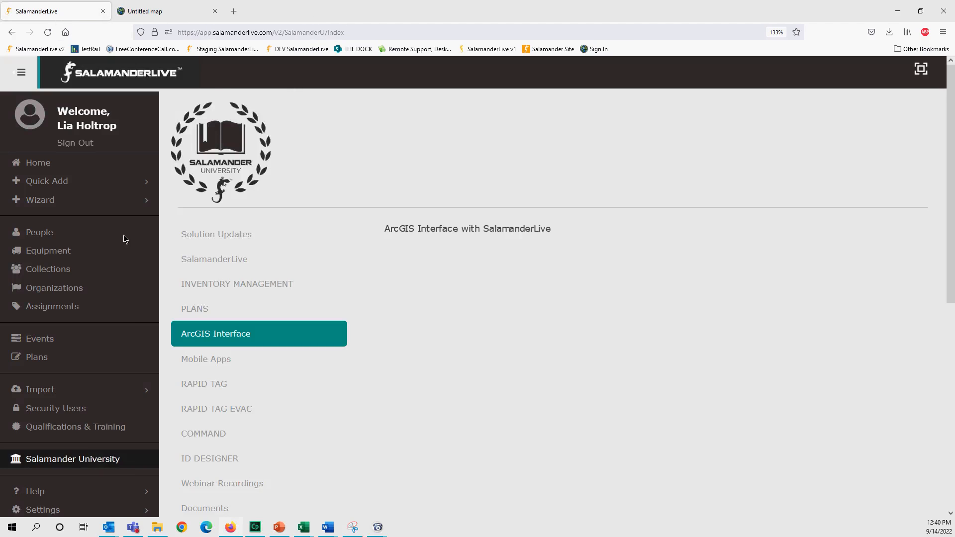
- Open the training area's Documents section and expand the User Guides folder
{"action": "scroll", "coordinate": [311, 444], "scroll_direction": "down", "scroll_amount": 3}
{"action": "left_click", "coordinate": [211, 295]}
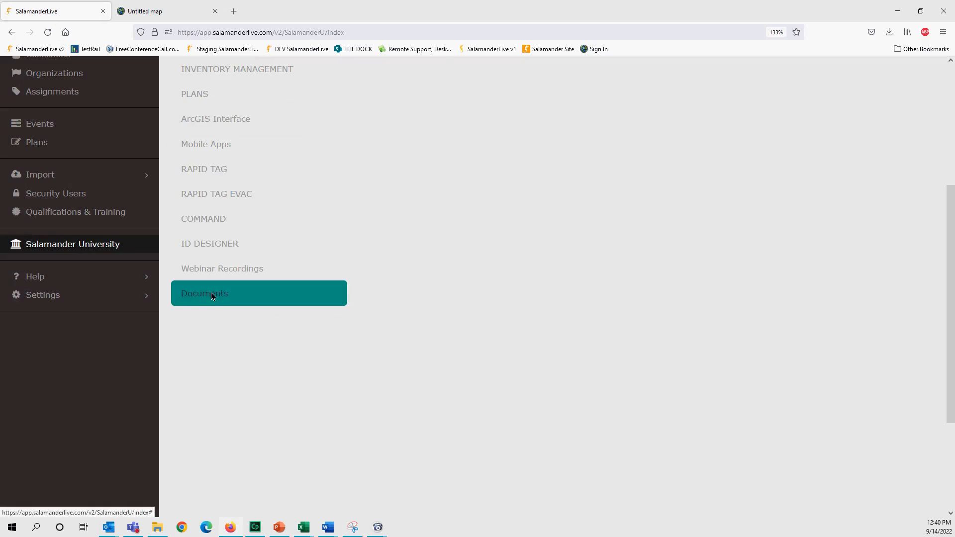
{"action": "scroll", "coordinate": [373, 293], "scroll_direction": "up", "scroll_amount": 3}
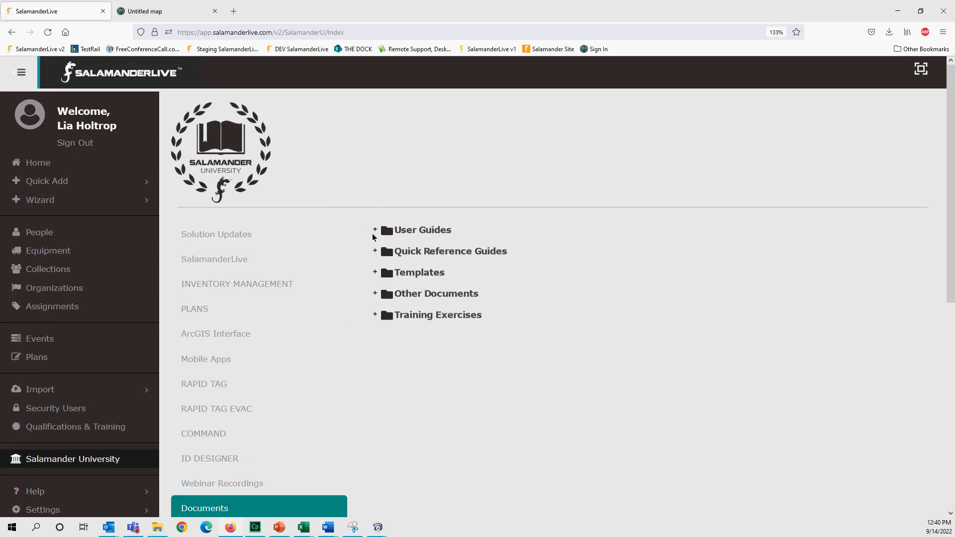
{"action": "left_click", "coordinate": [375, 231]}
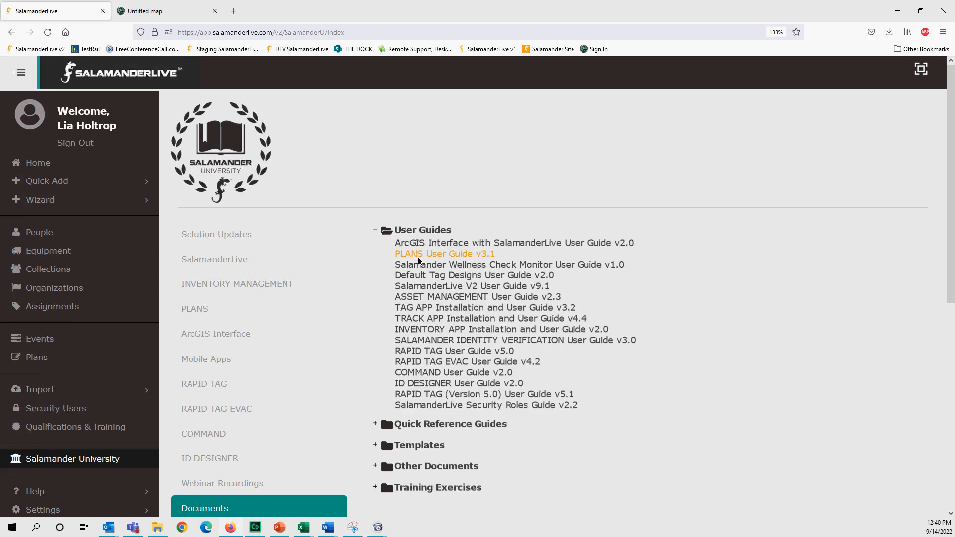